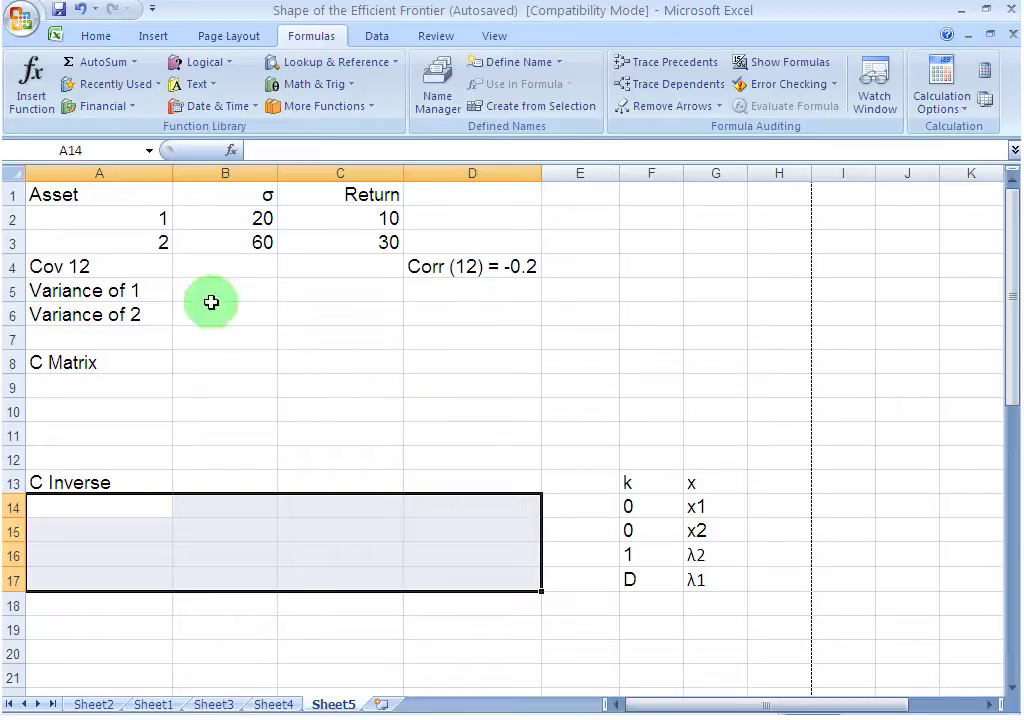
Review the asset inputs: returns 10 and 30, σ 20 and 60, correlation -0.2.
click(130, 217)
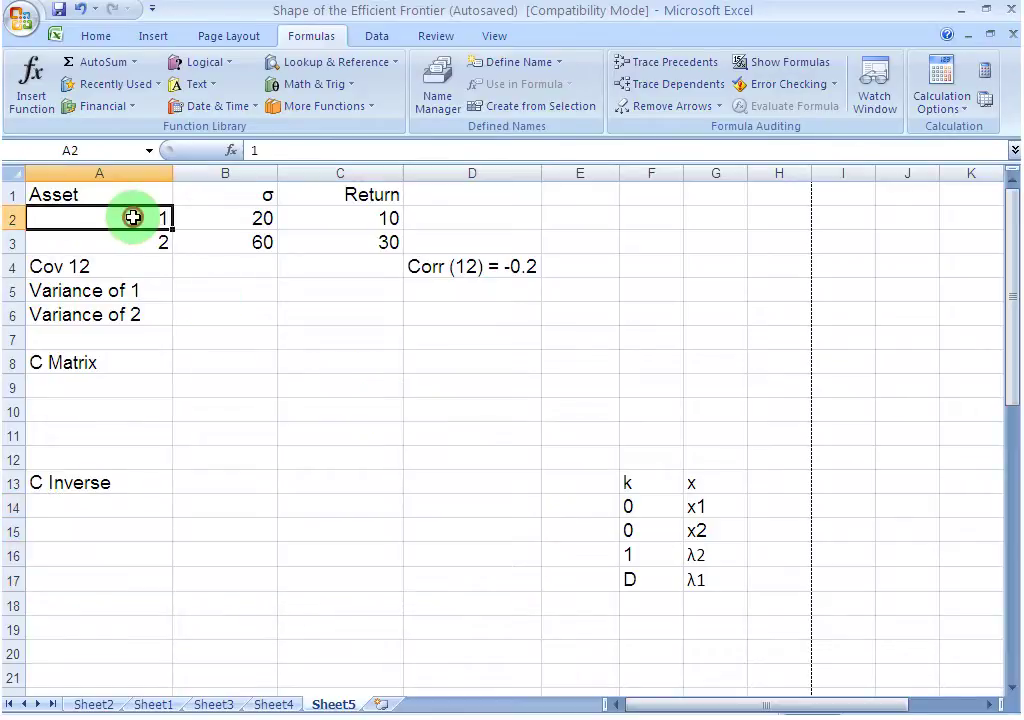
click(78, 197)
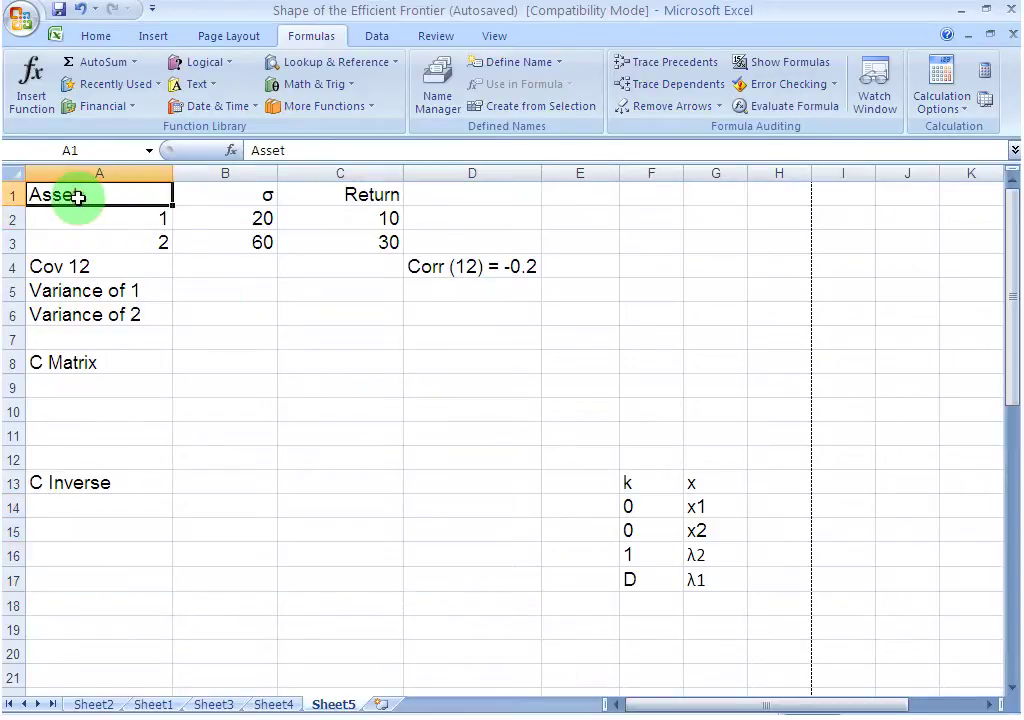
click(158, 220)
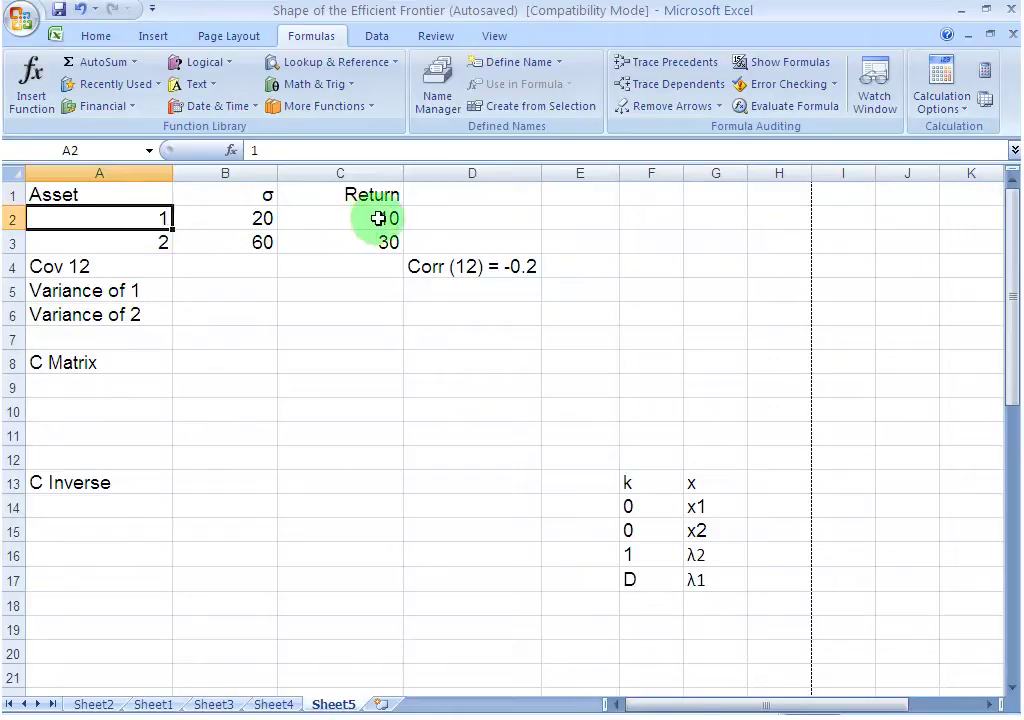
click(344, 221)
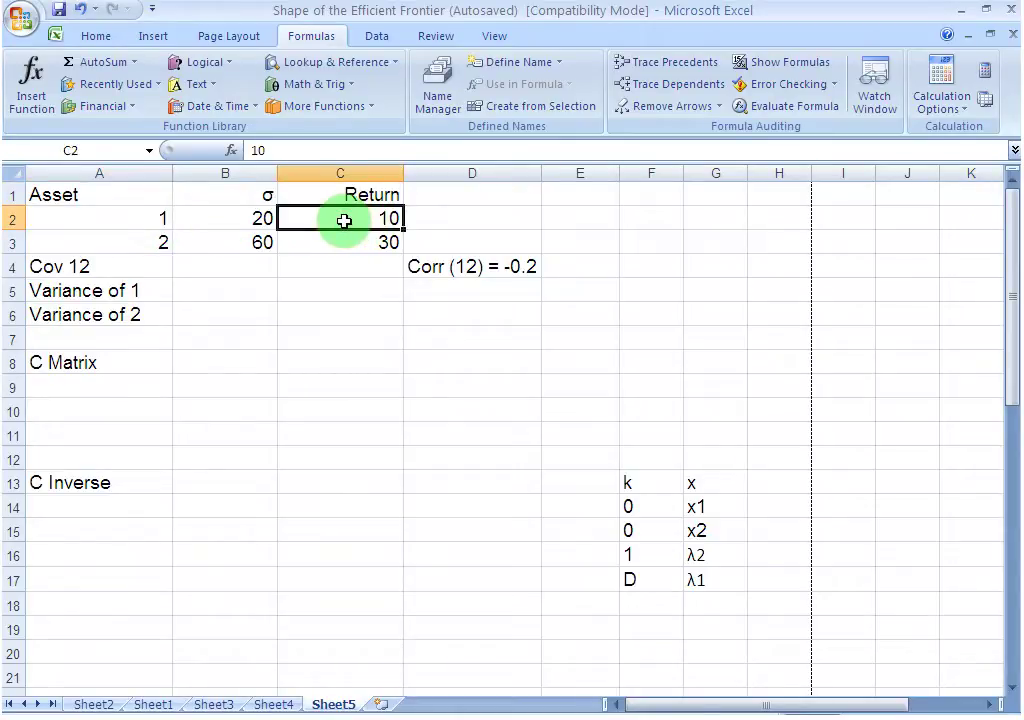
click(139, 245)
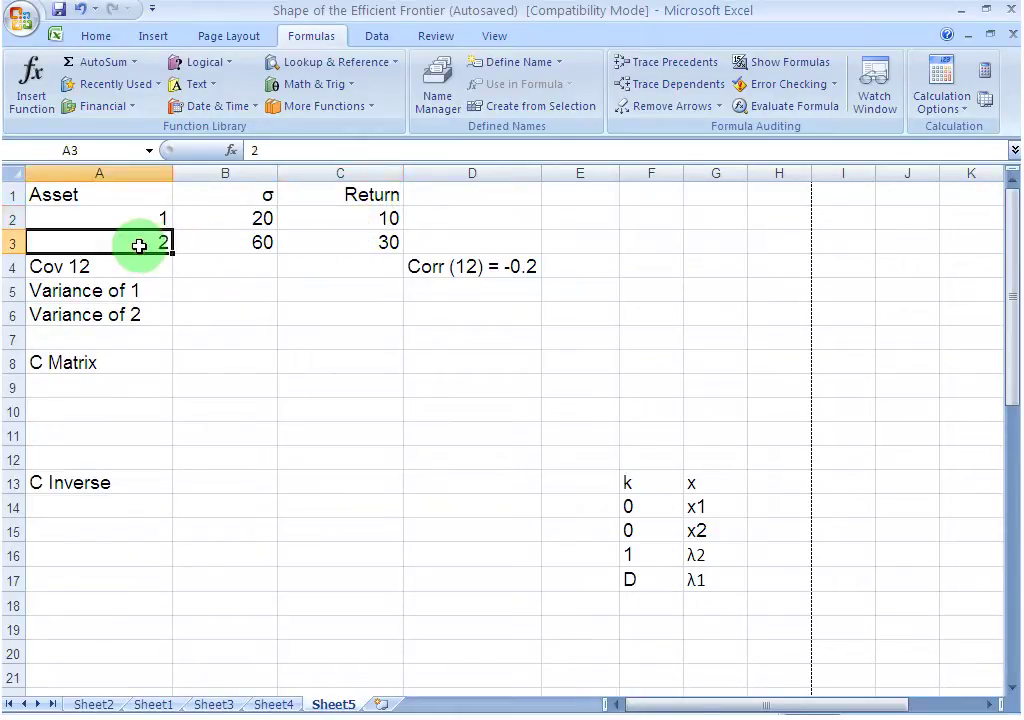
click(351, 244)
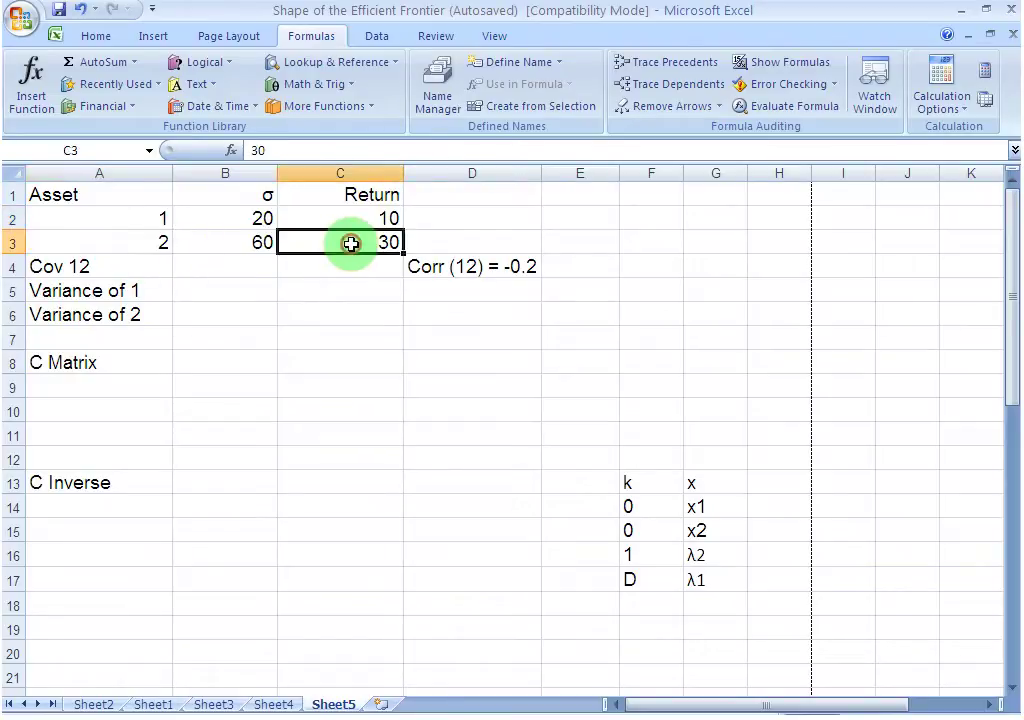
click(215, 218)
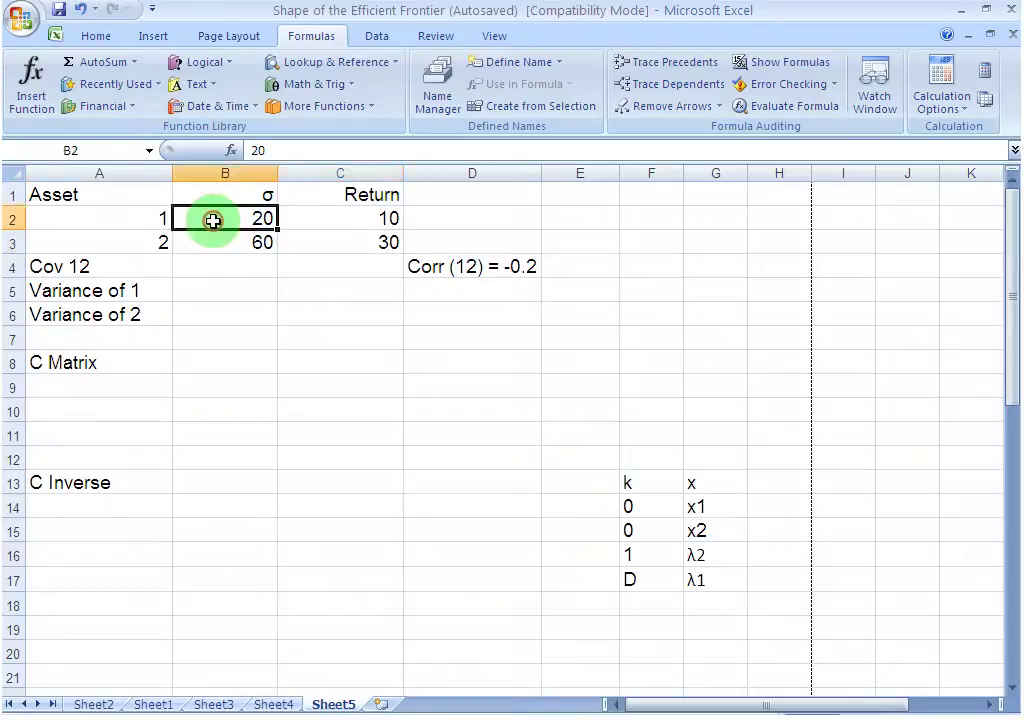
click(214, 245)
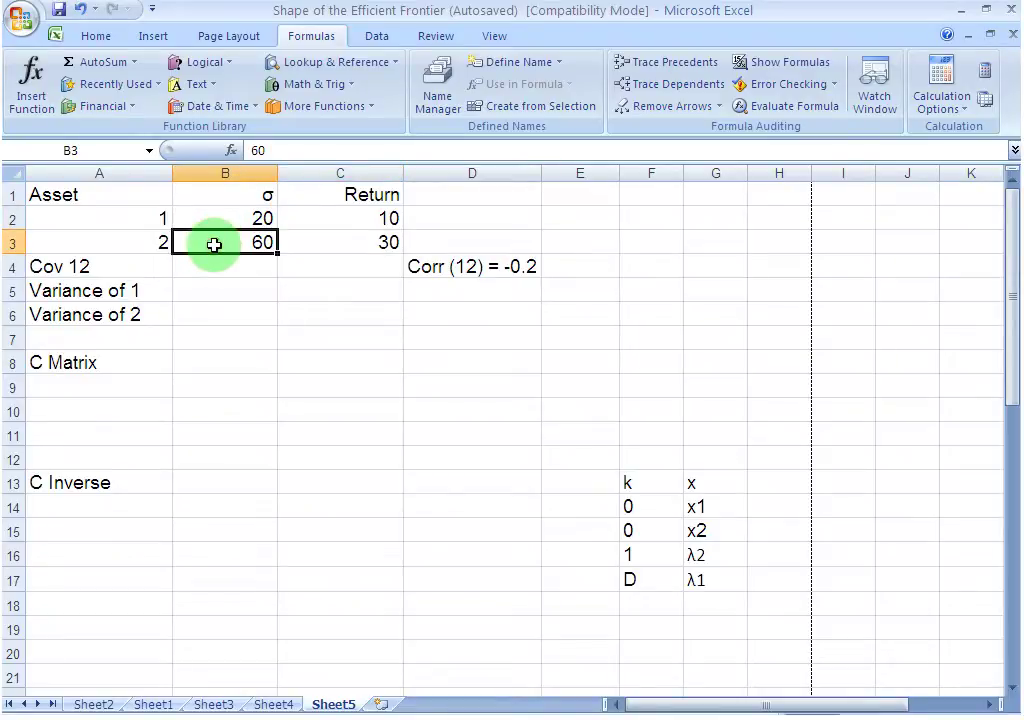
click(436, 268)
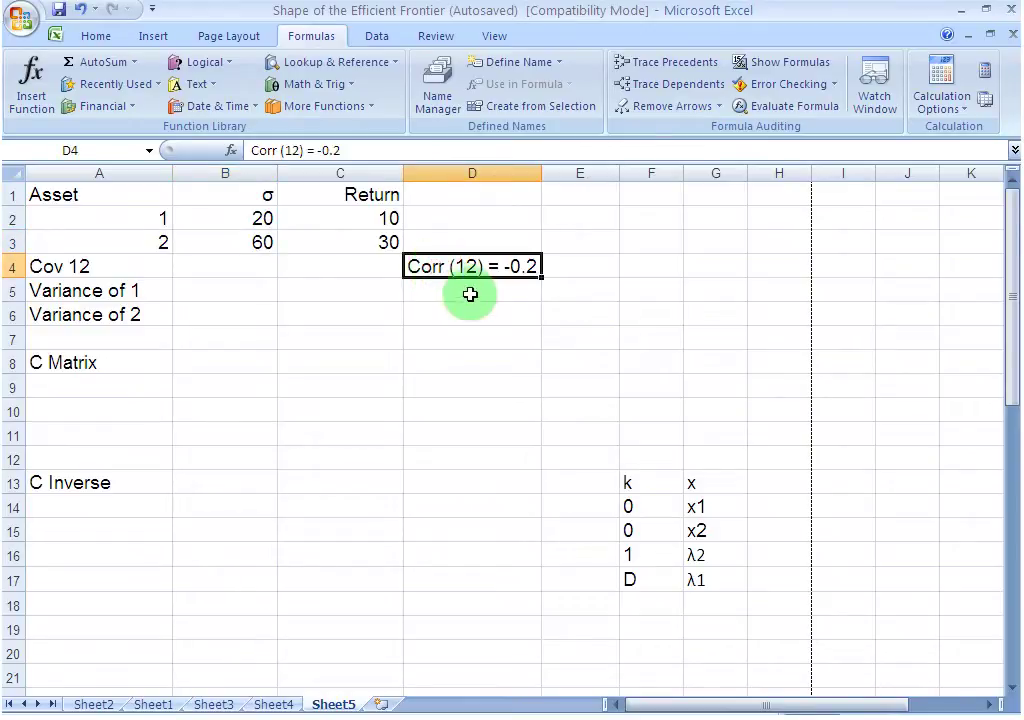
Enter =(-0.2*20*60) in B4, giving the covariance -240.
click(218, 271)
text(=)
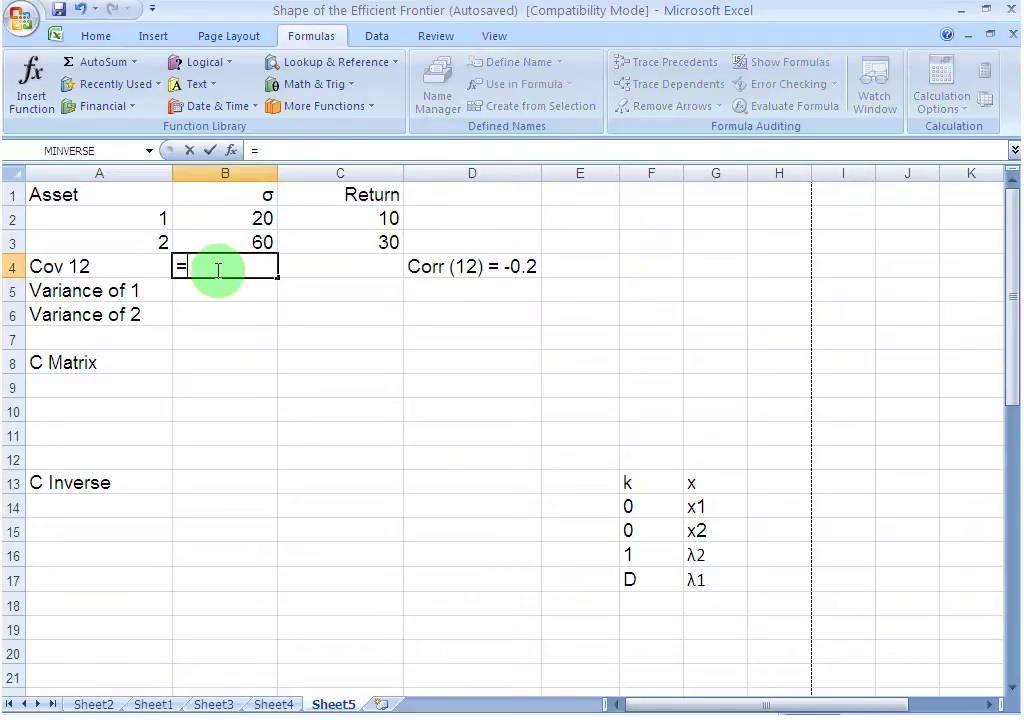
text(()
text(-0.2)
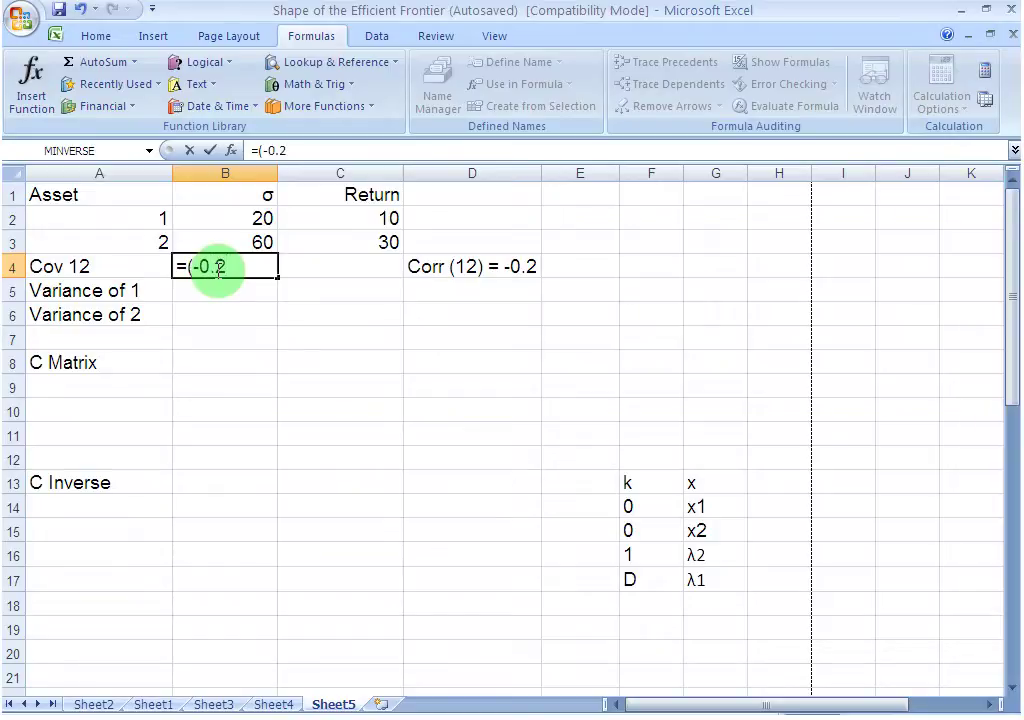
text(*20*60))
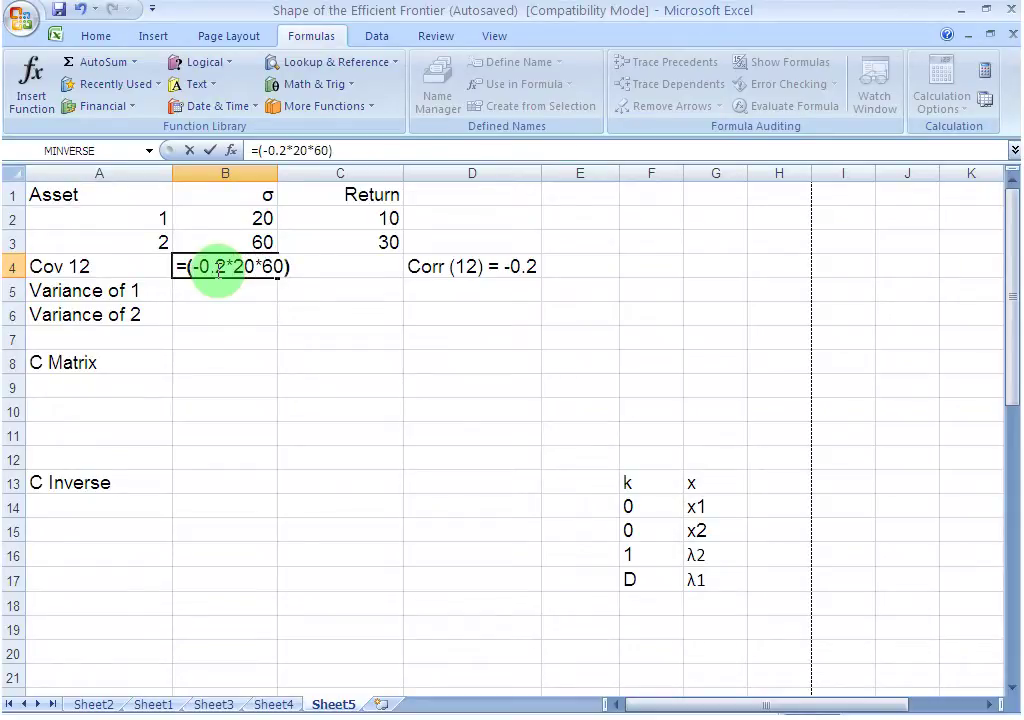
key(Return)
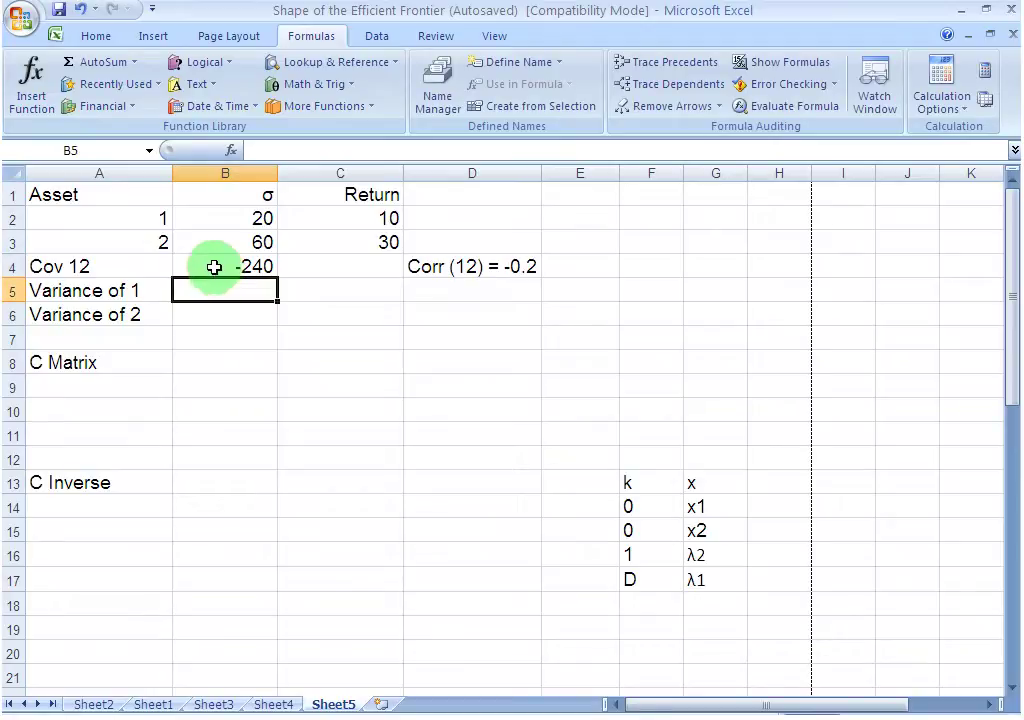
Enter variance 400 in B5 and 3600 in B6, the squares of σ 20 and 60.
click(216, 269)
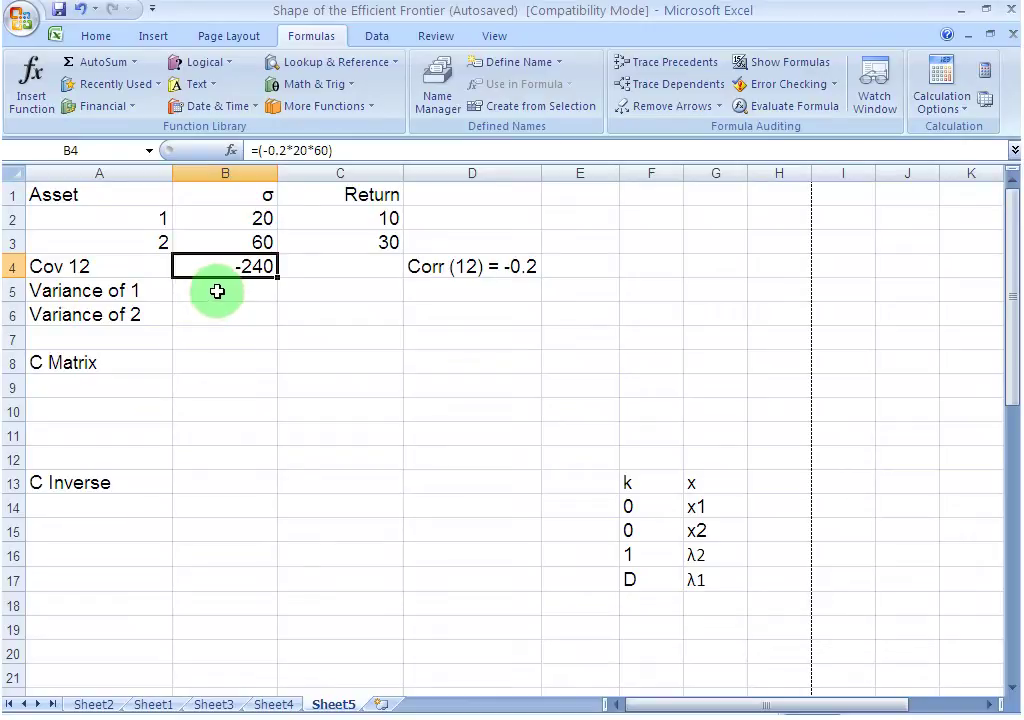
click(218, 291)
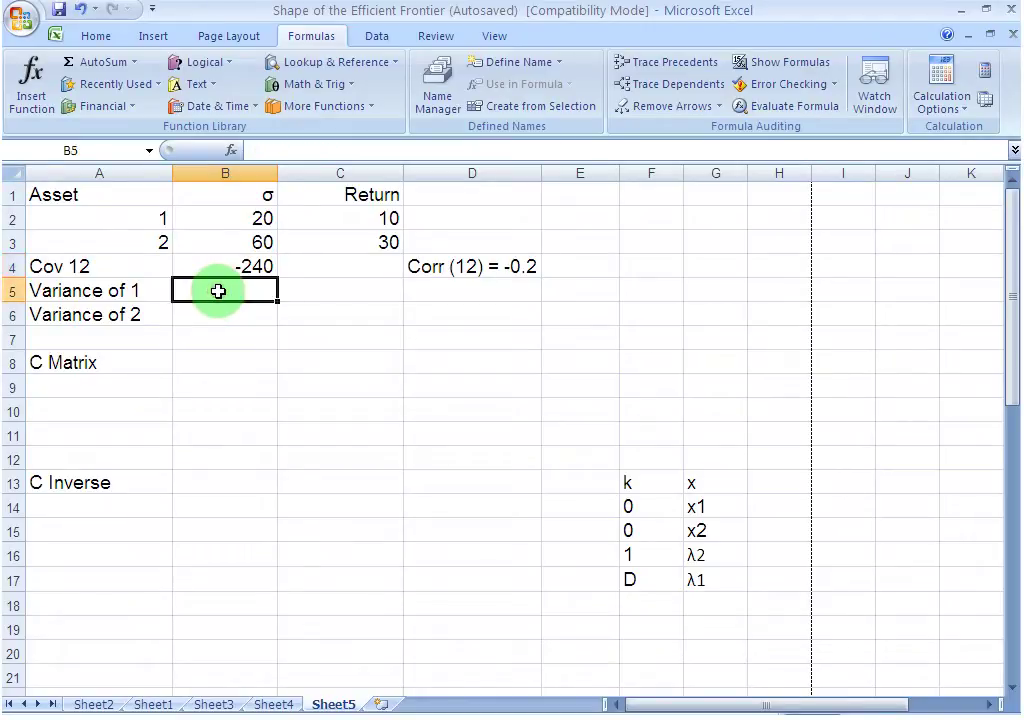
click(220, 218)
click(212, 291)
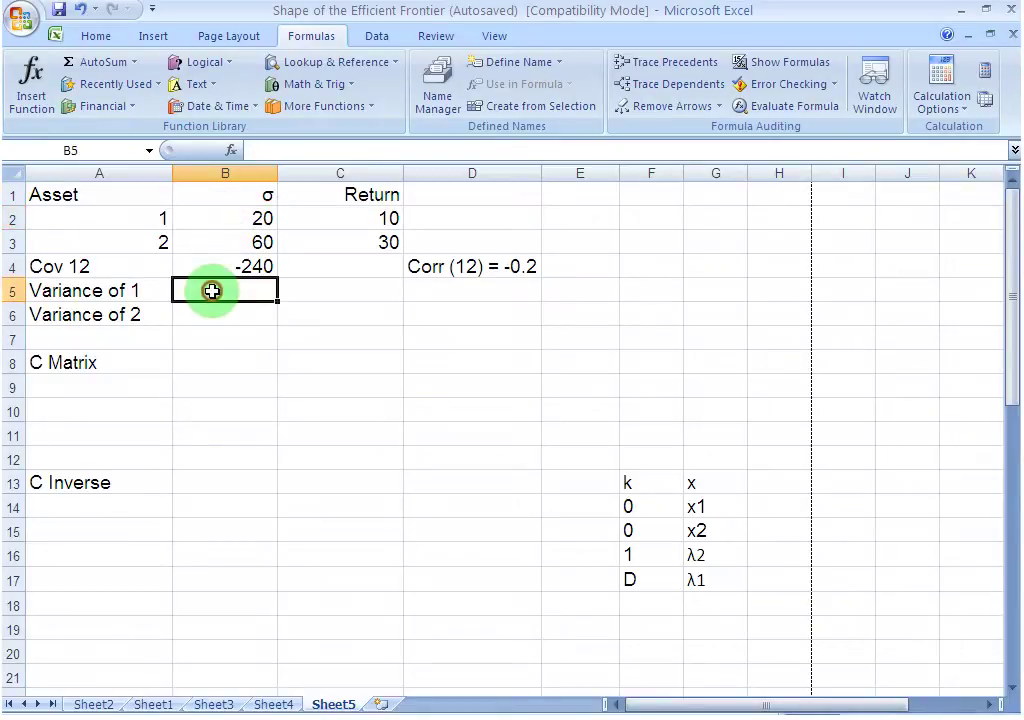
text(400)
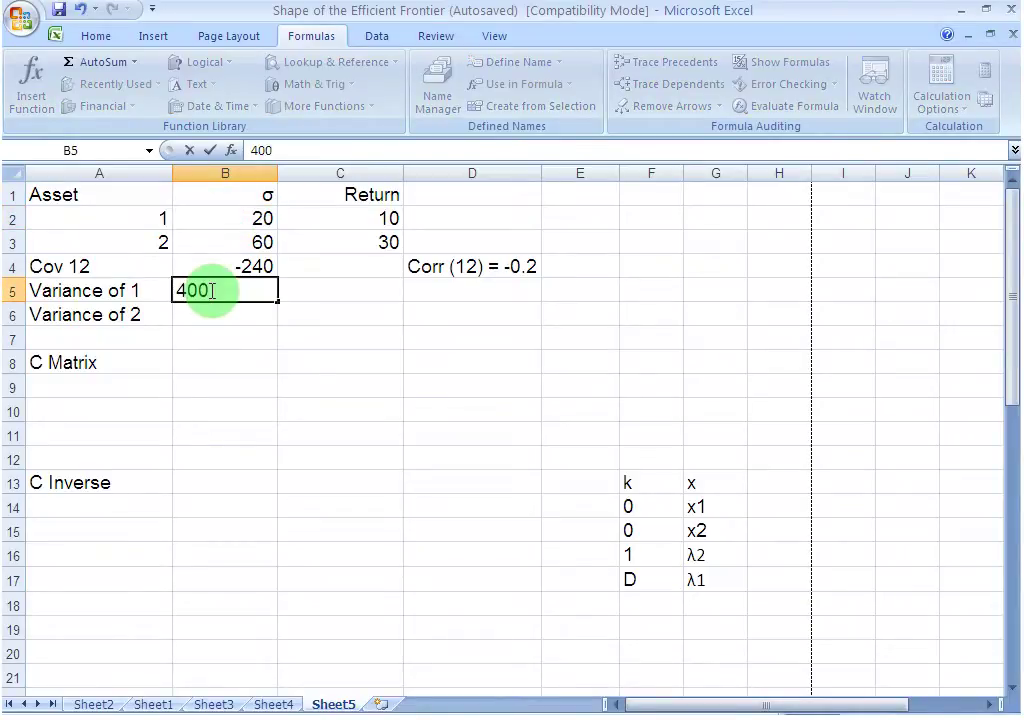
key(Return)
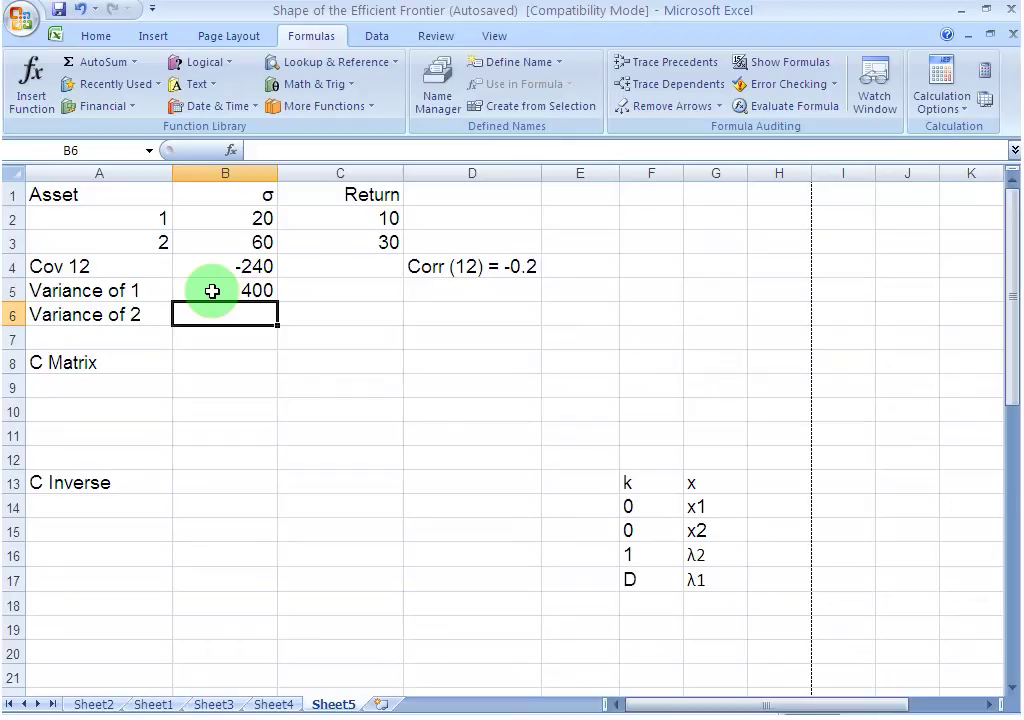
click(217, 242)
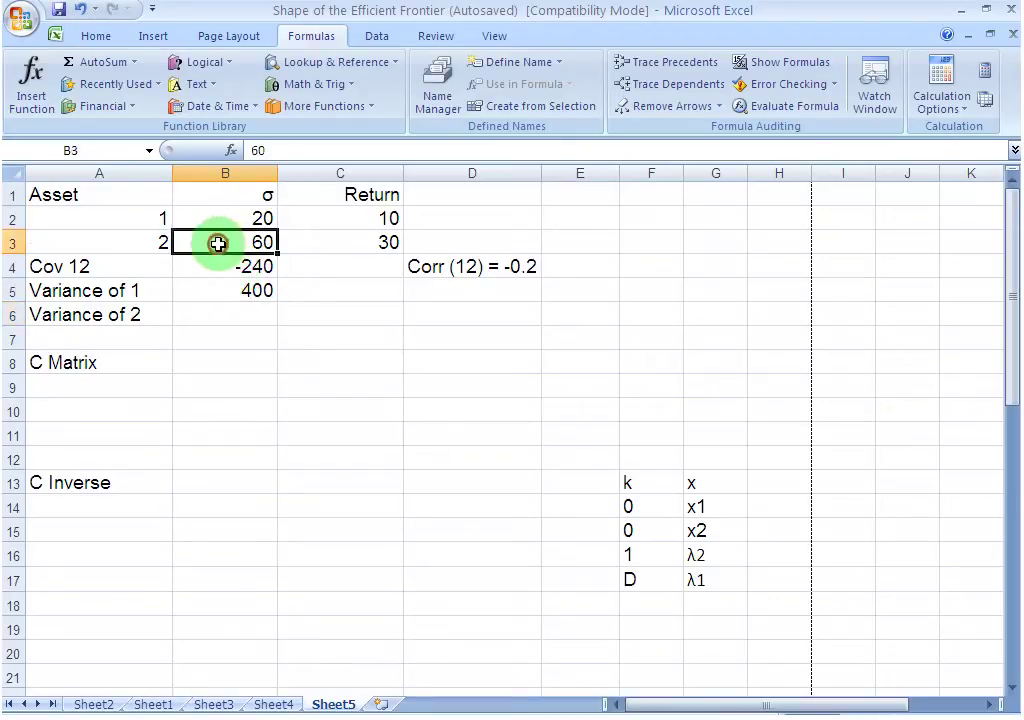
click(203, 314)
text(3)
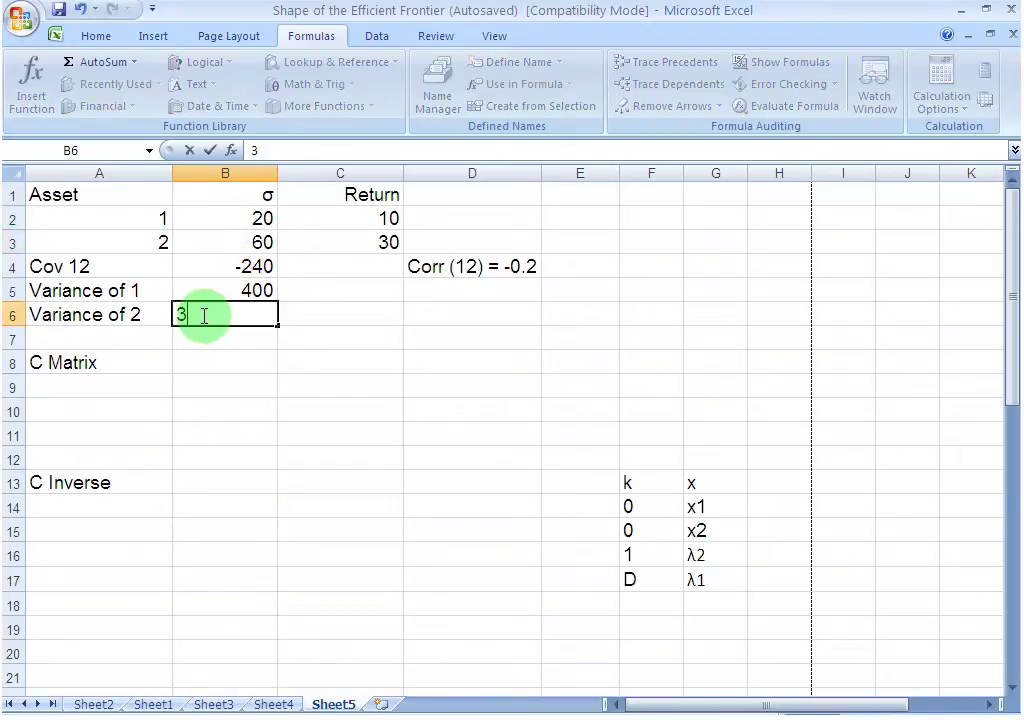
text(600)
key(Return)
key(Return)
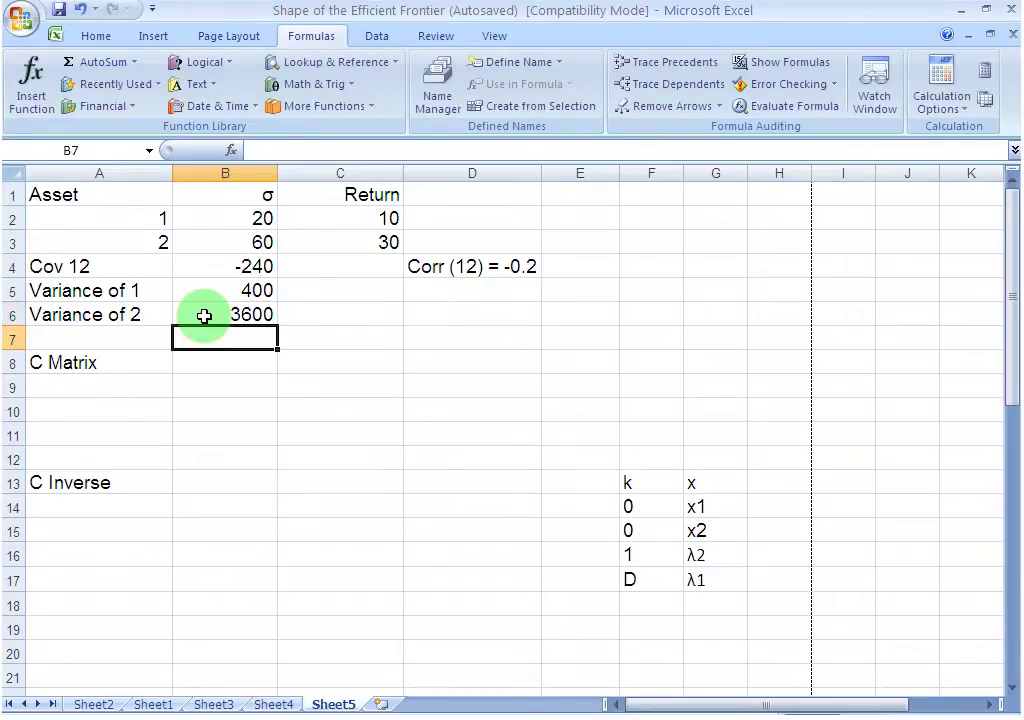
key(Down)
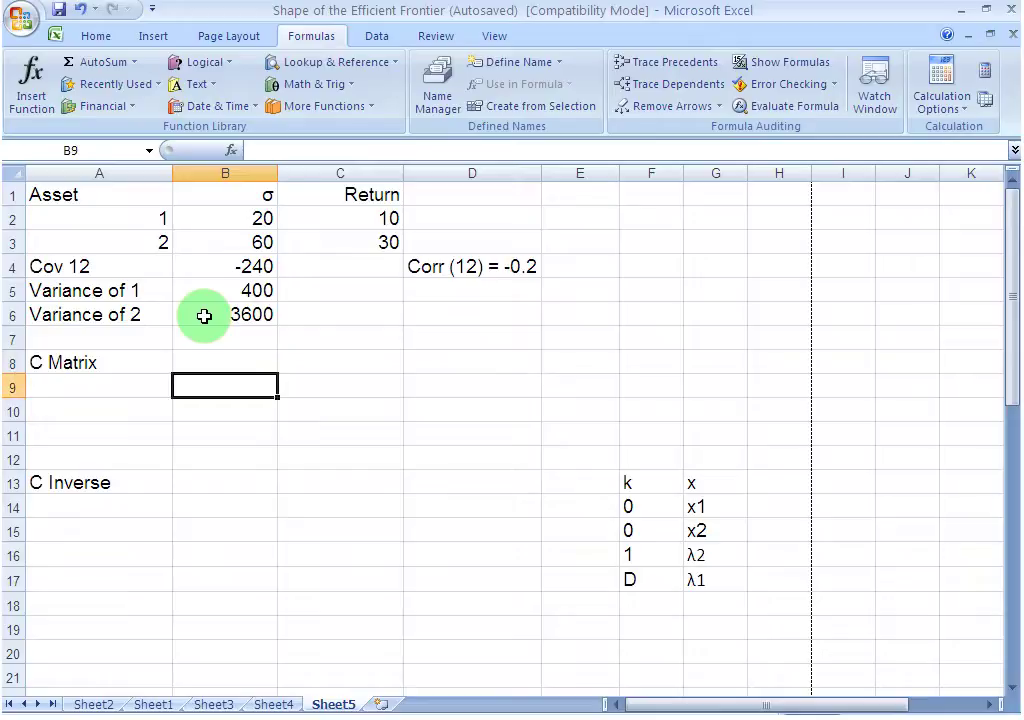
Move the cursor to cell A9, where the C matrix begins.
key(Left)
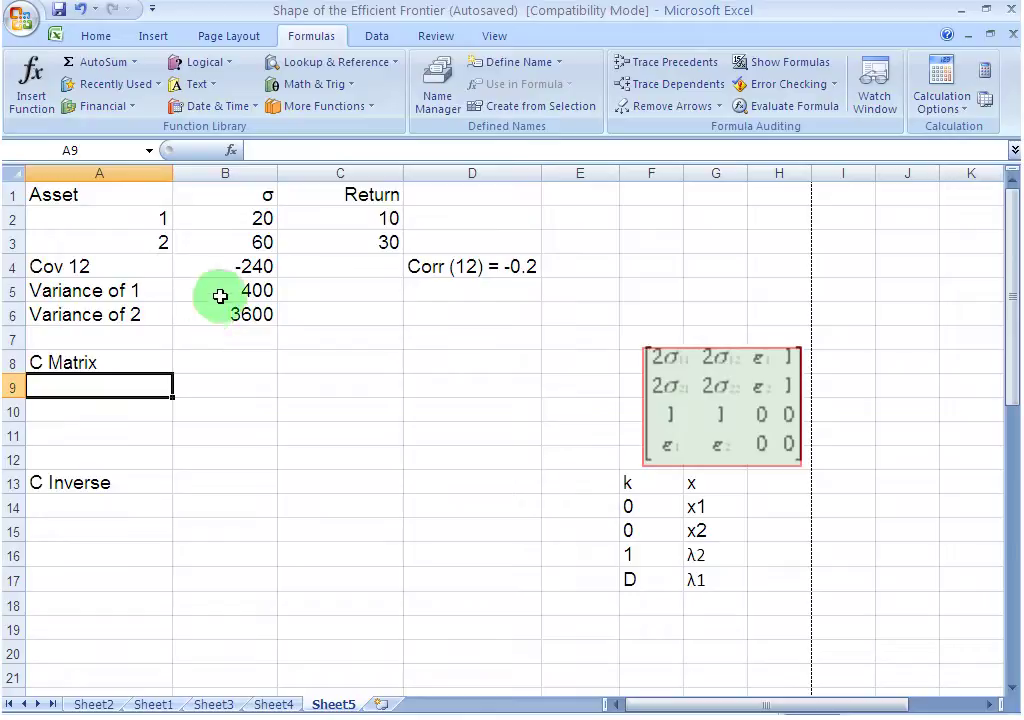
Enter 800, -480 and 10 into A9:C9 of the C Matrix's first row.
click(252, 294)
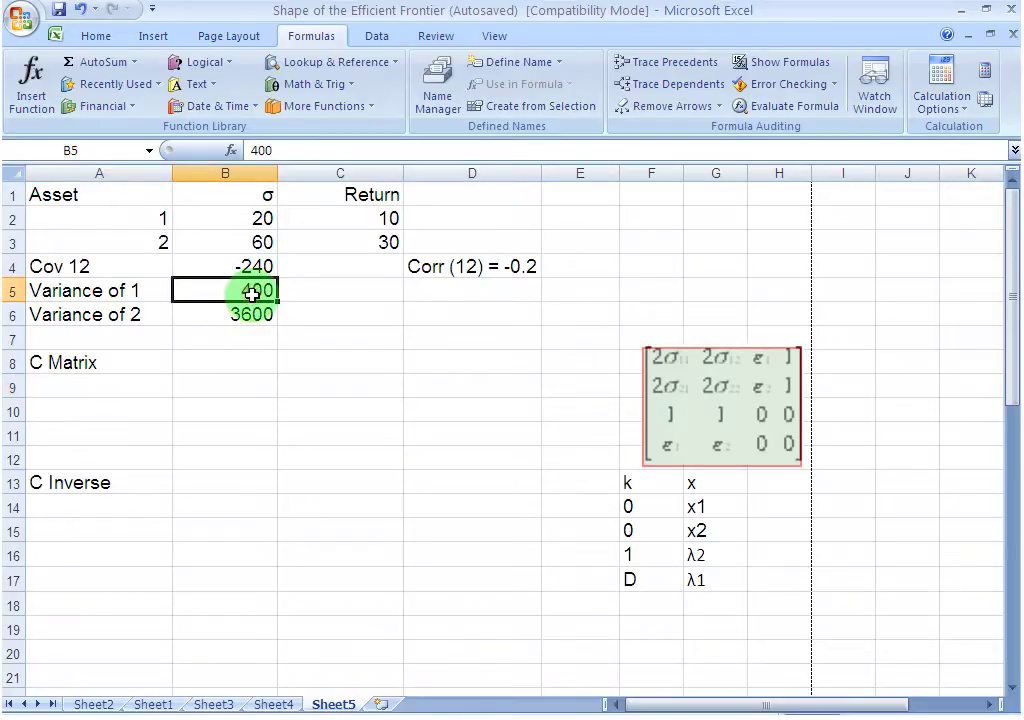
click(123, 384)
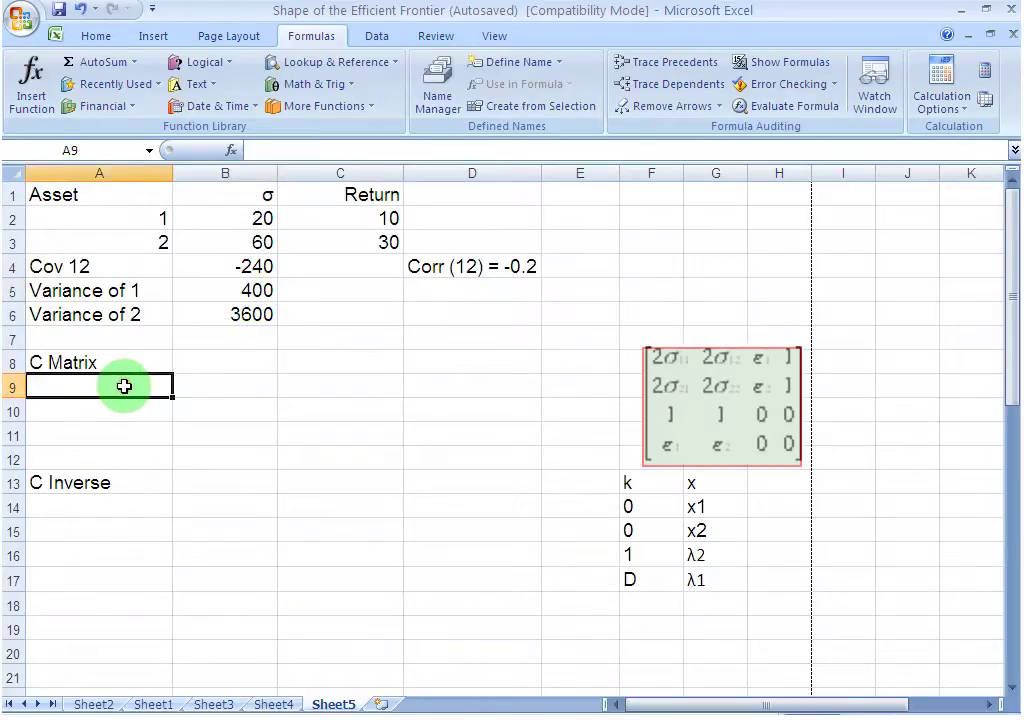
text(800)
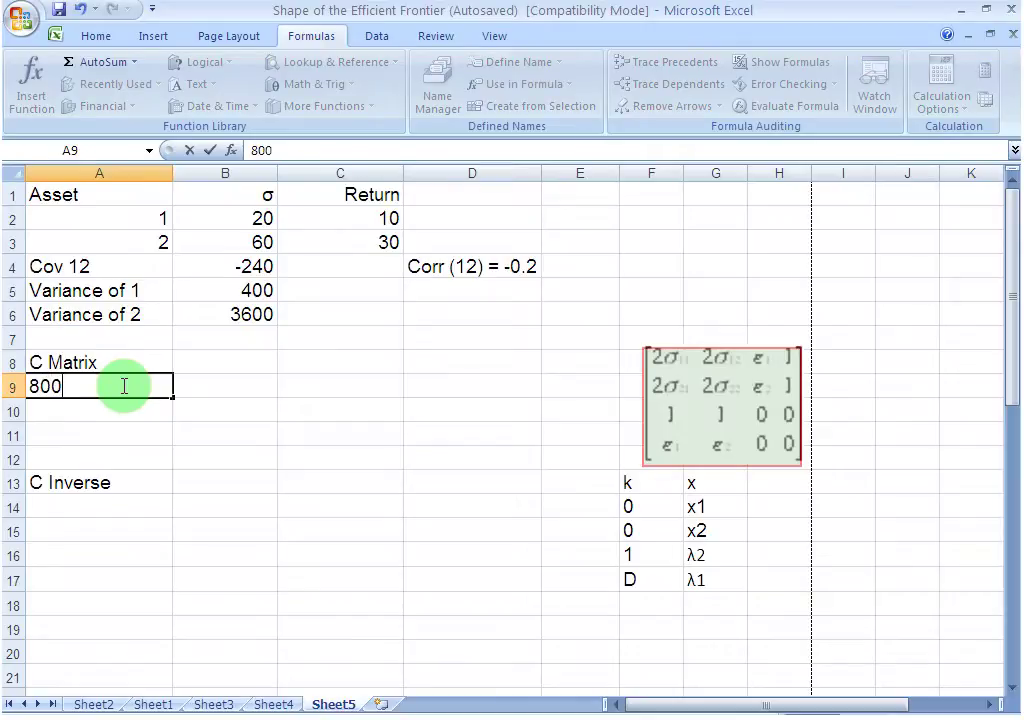
key(Tab)
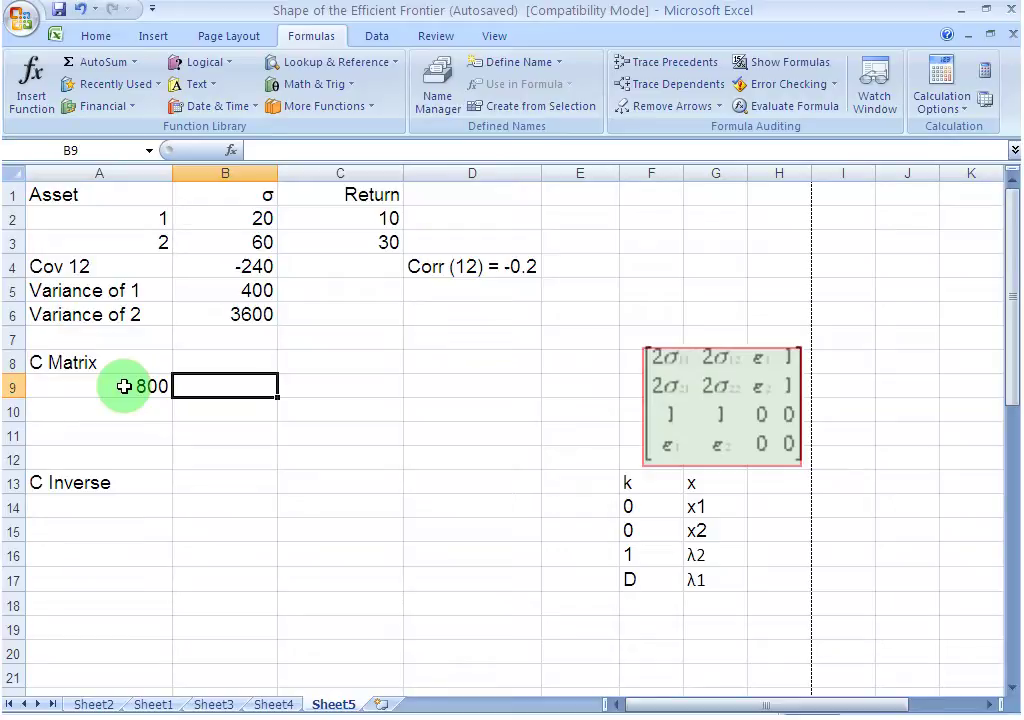
click(225, 266)
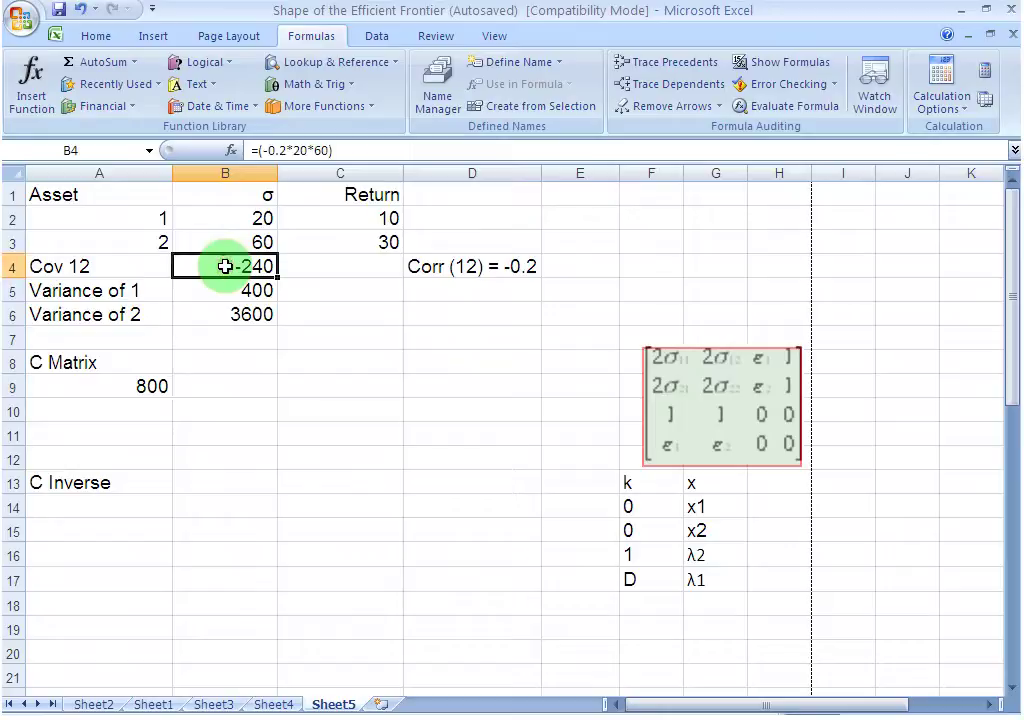
click(220, 386)
text(-4)
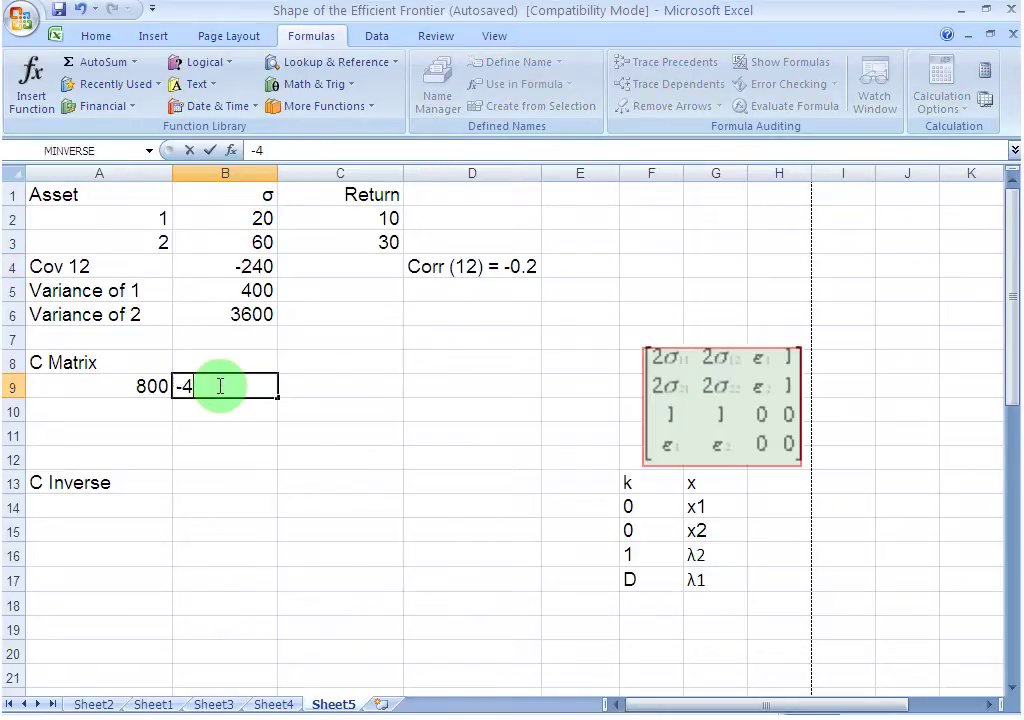
text(80)
key(Tab)
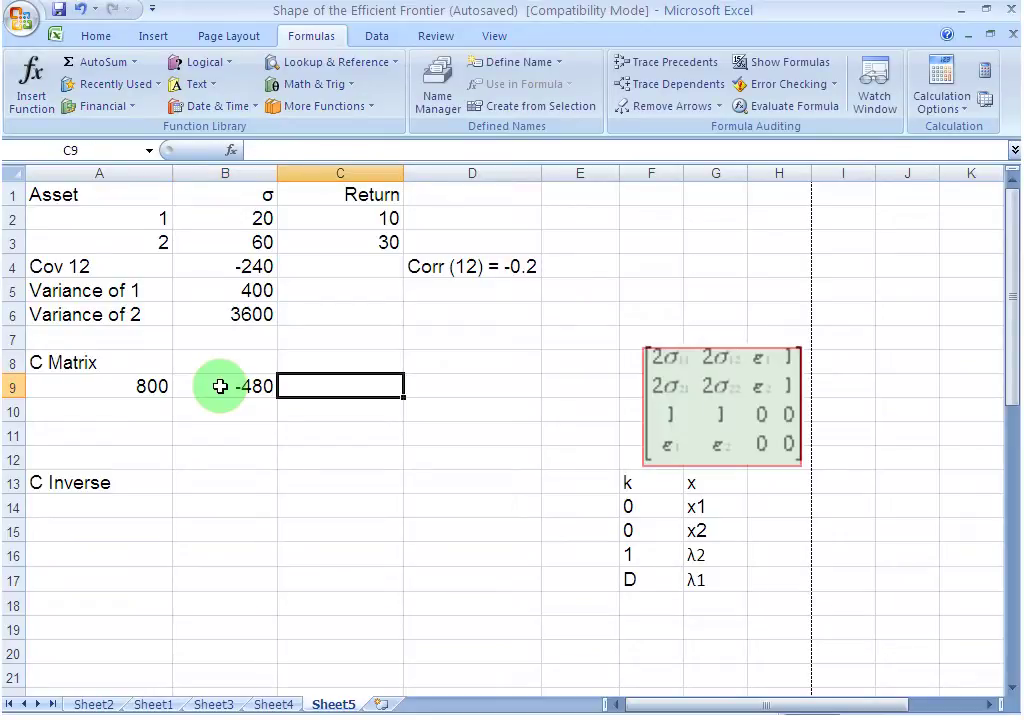
text(10)
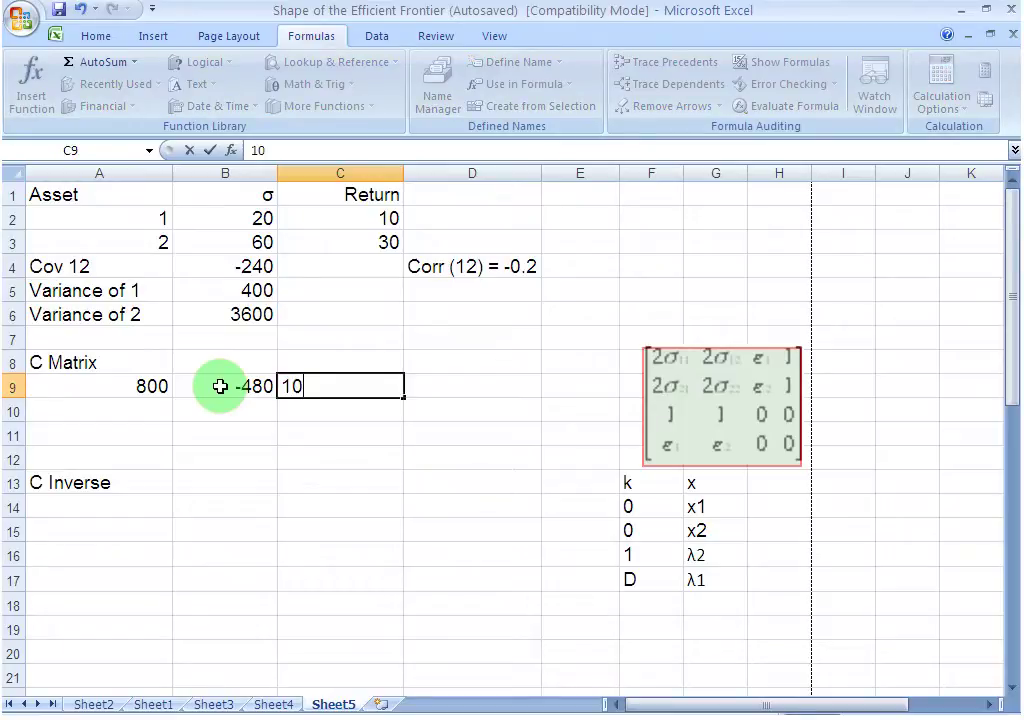
key(Tab)
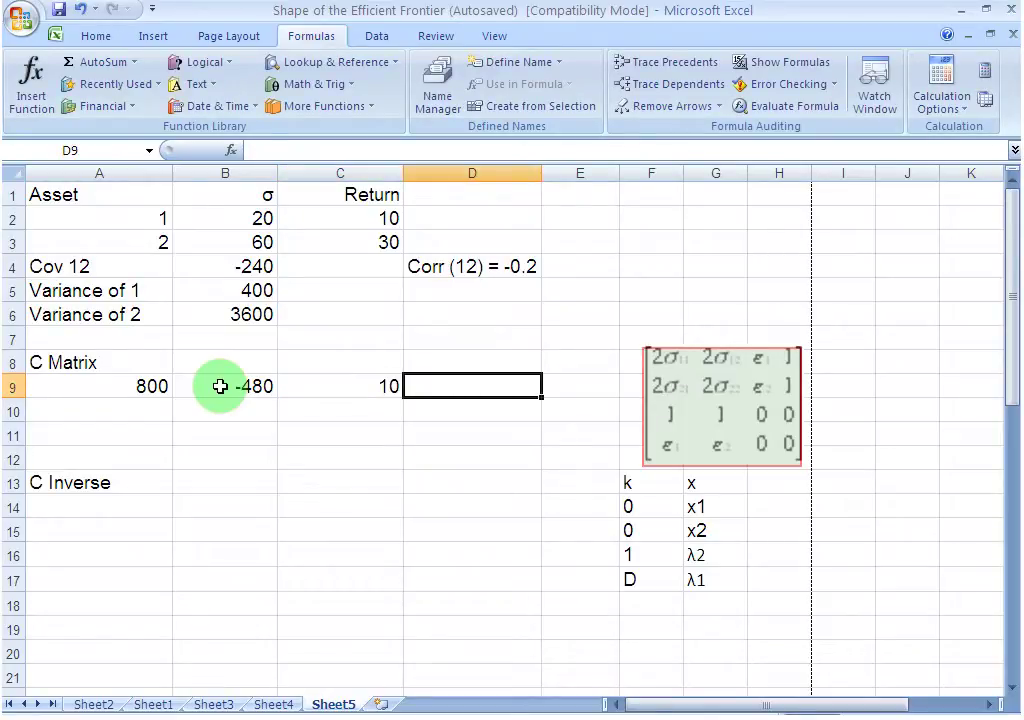
Put 1 in D9, then fill row 10 with -480, 7200, 30 and 1.
text(1)
key(Return)
key(Left)
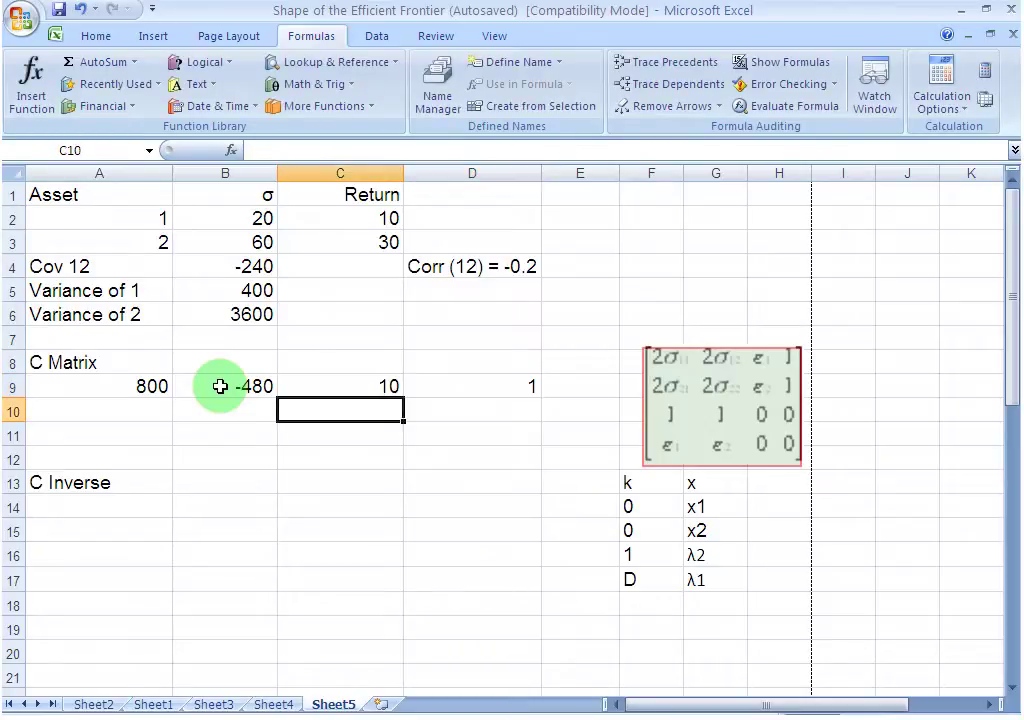
key(Left)
key(Left)
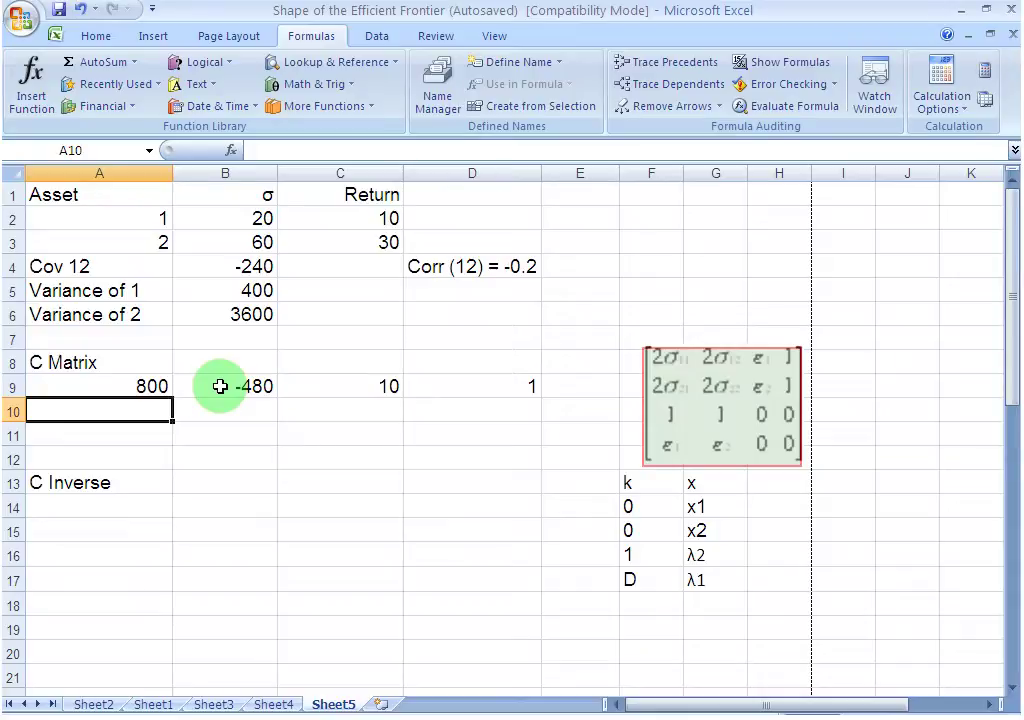
text(-480)
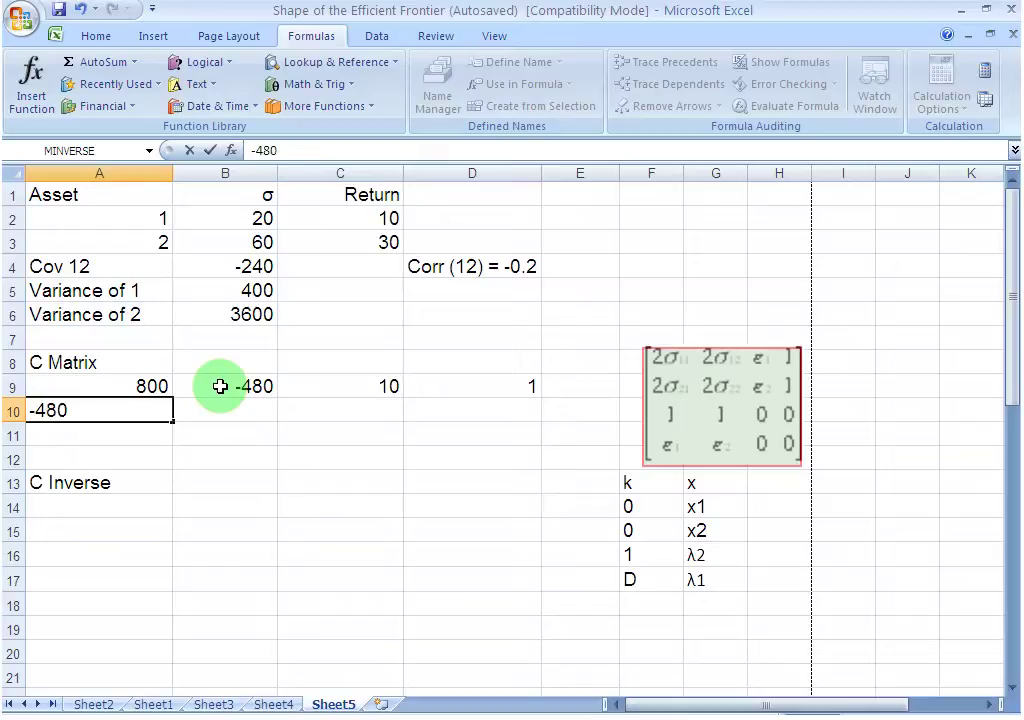
key(Tab)
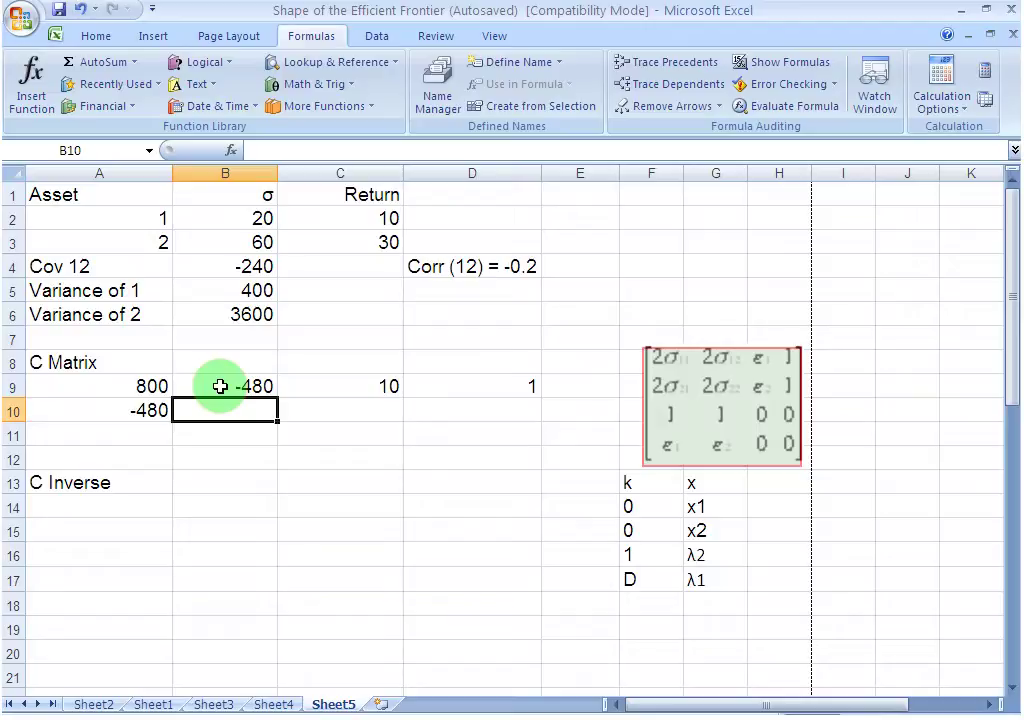
click(222, 315)
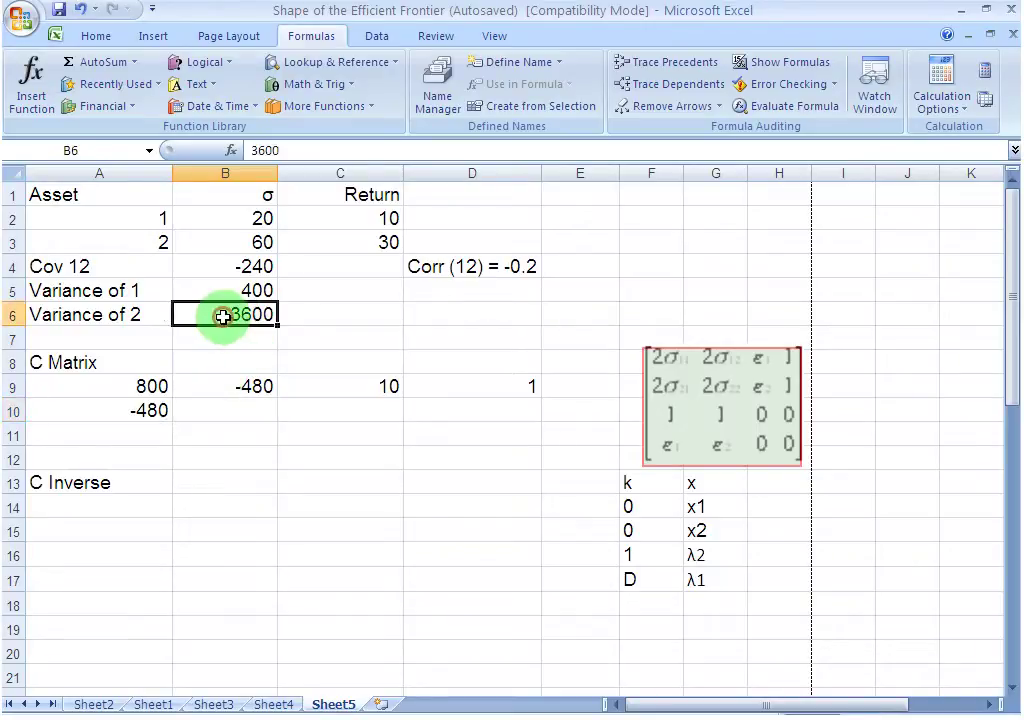
click(231, 411)
text(7200)
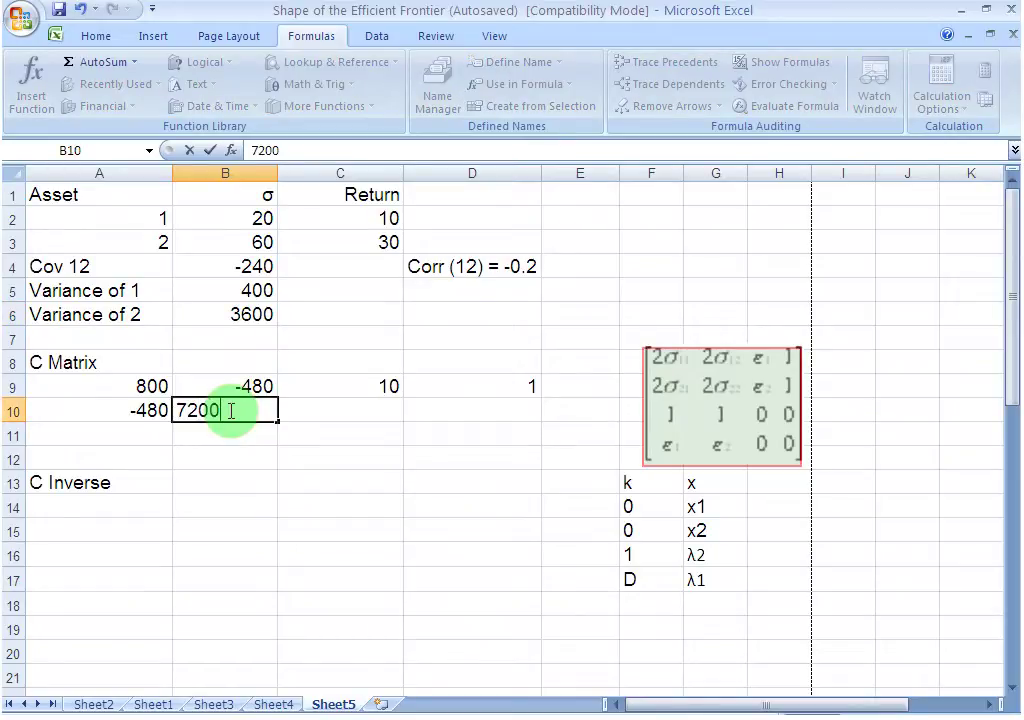
key(Tab)
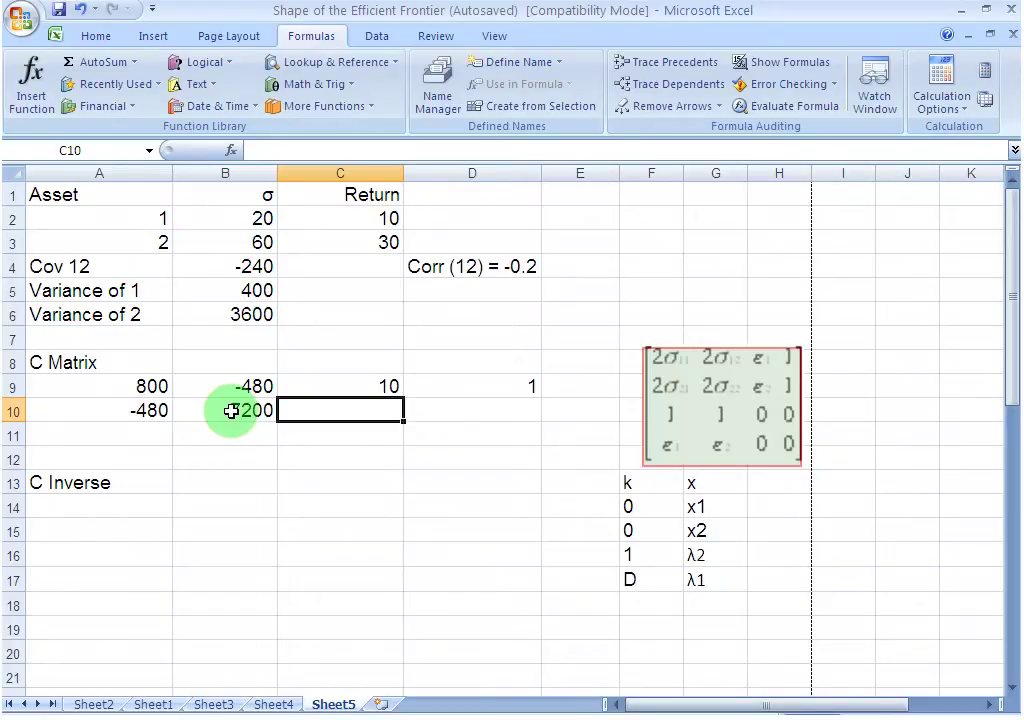
text(30)
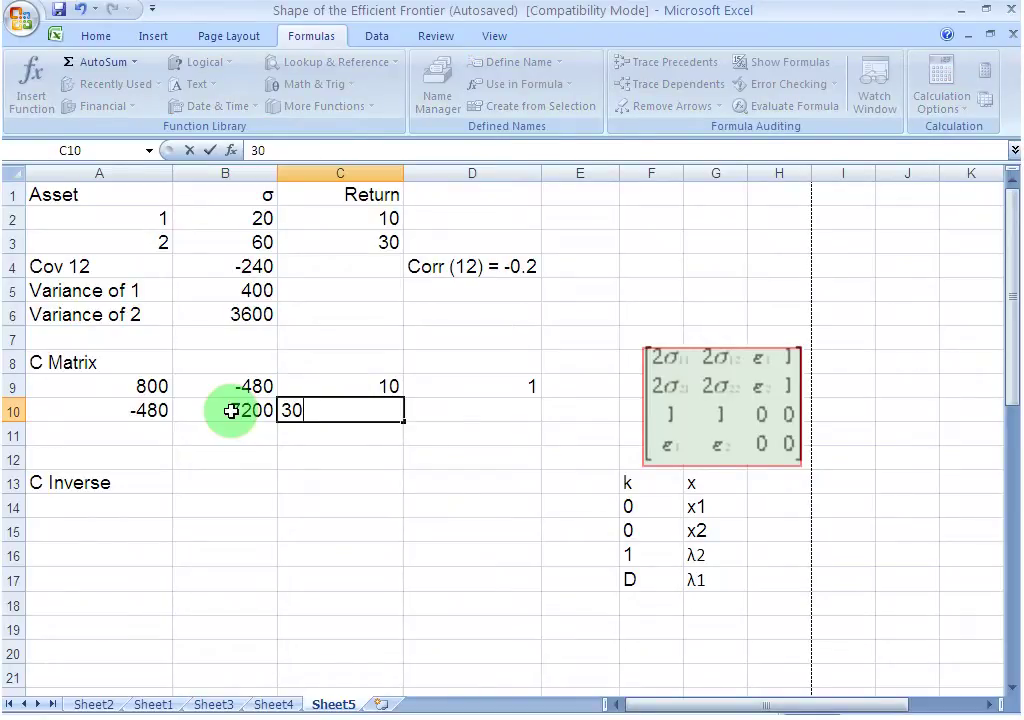
key(Tab)
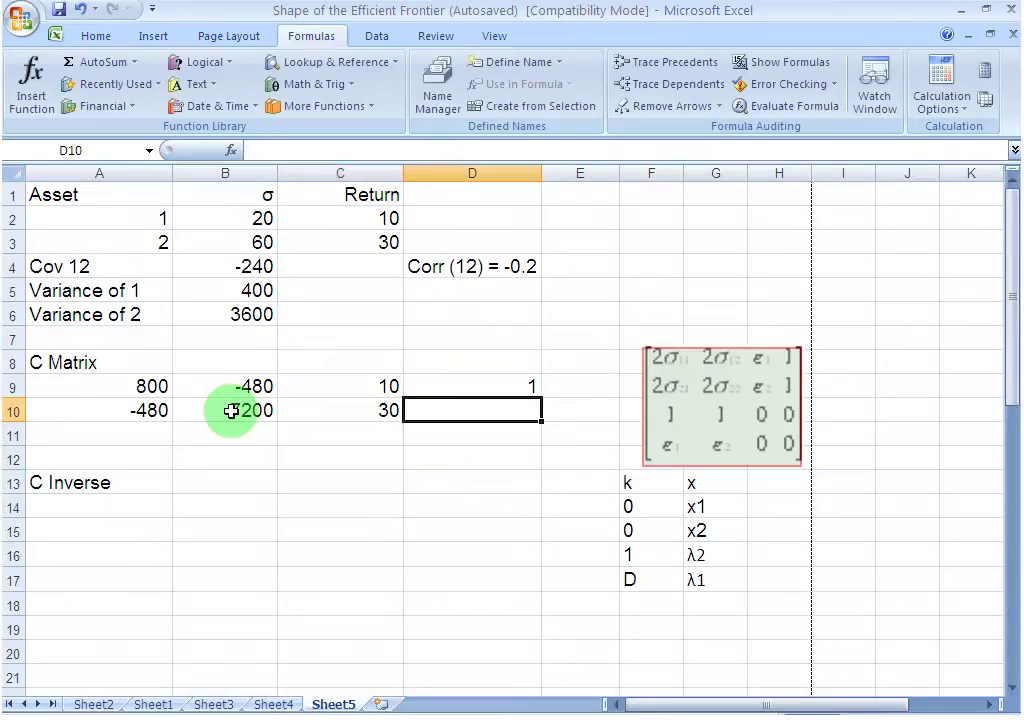
text(1)
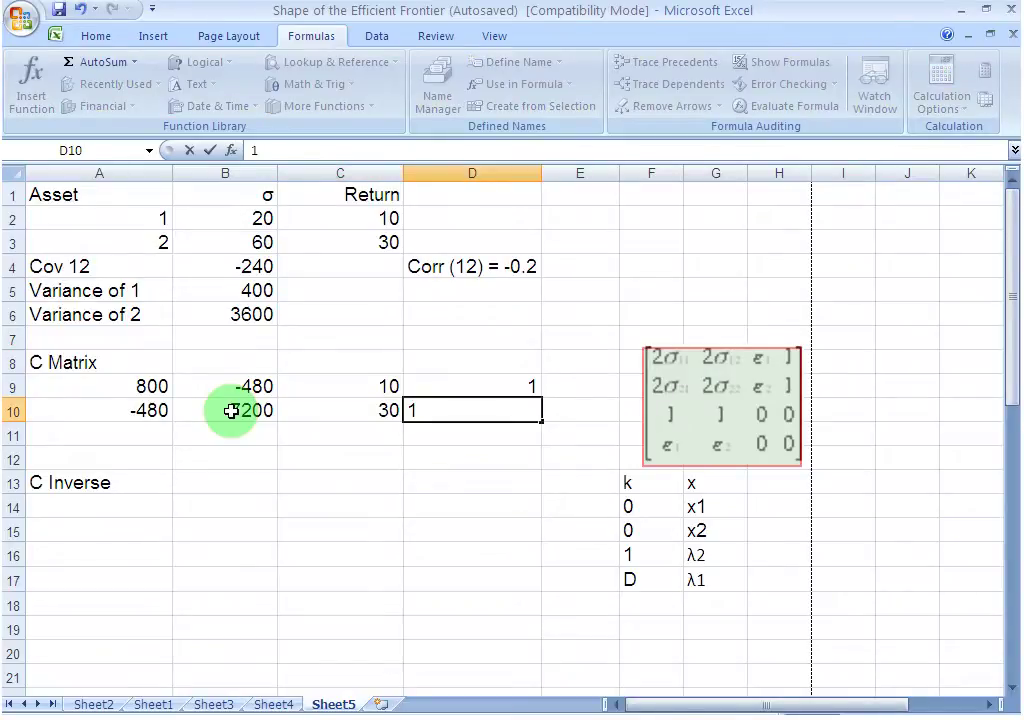
key(Return)
Fill row 11 of the C Matrix with 1, 1, 0 and 0.
key(Left)
key(Left)
key(Left)
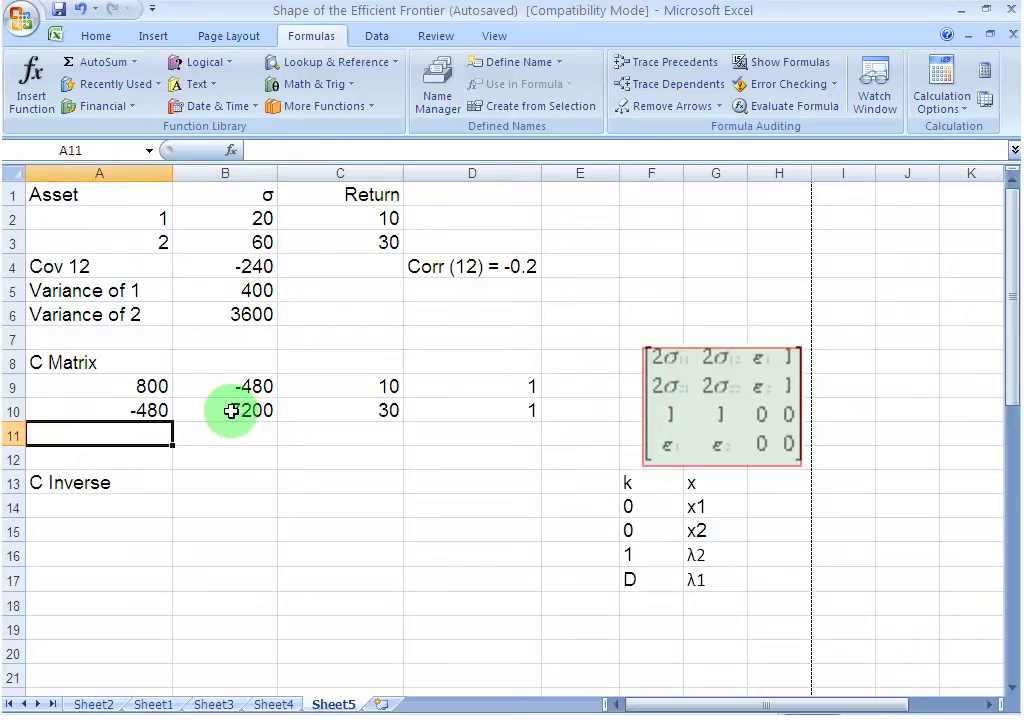
text(1)
key(Tab)
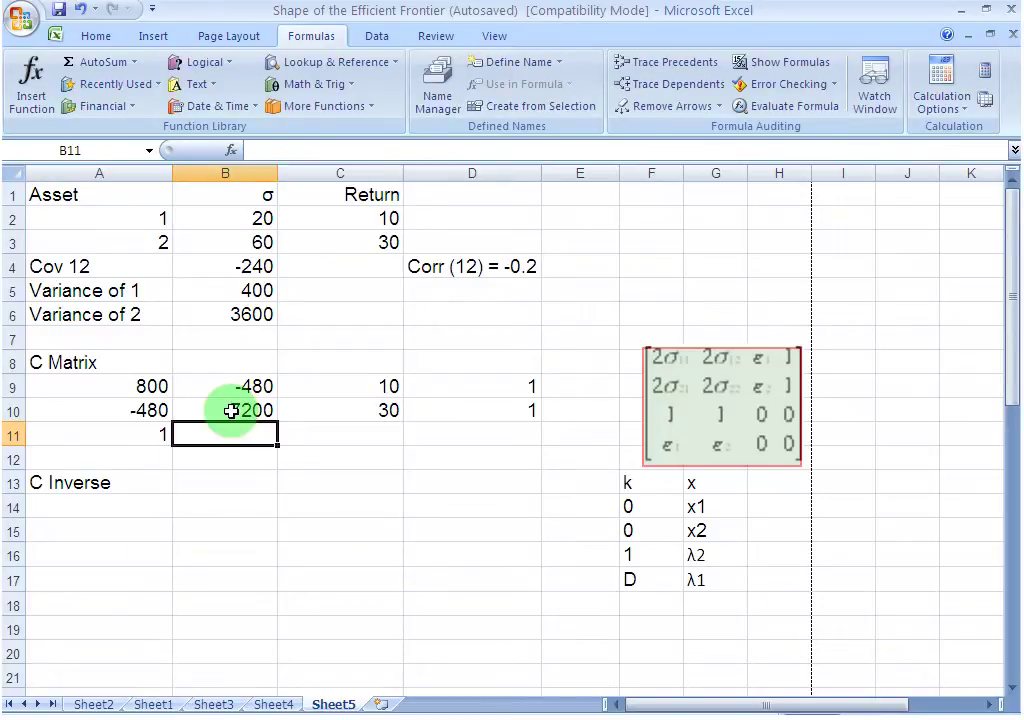
text(1)
key(Tab)
text(0)
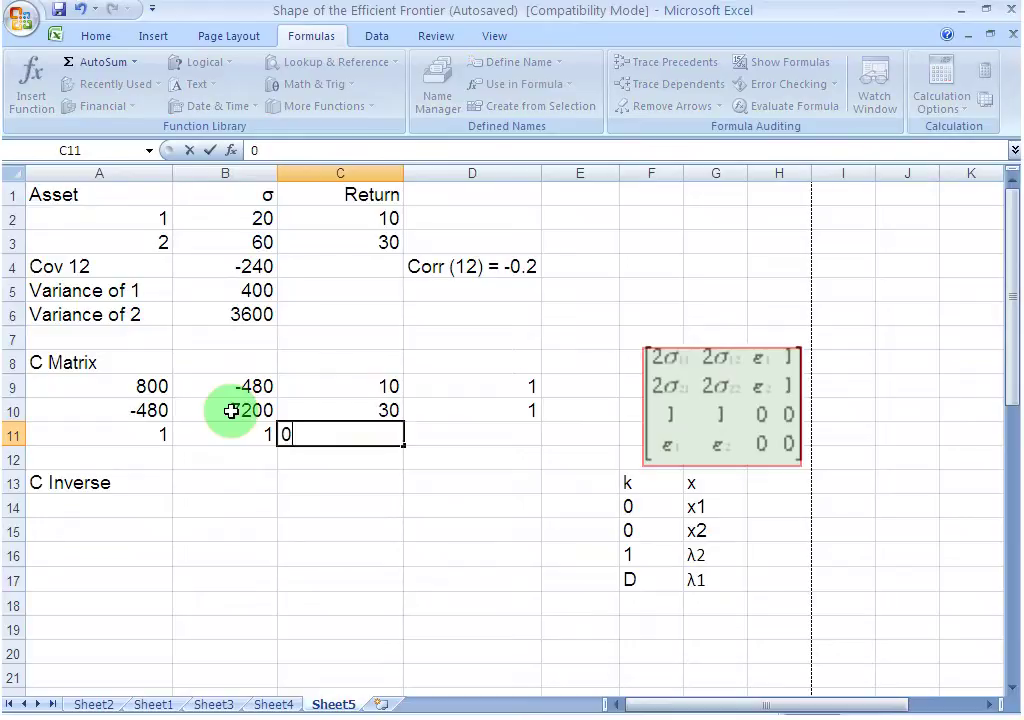
key(Tab)
text(0)
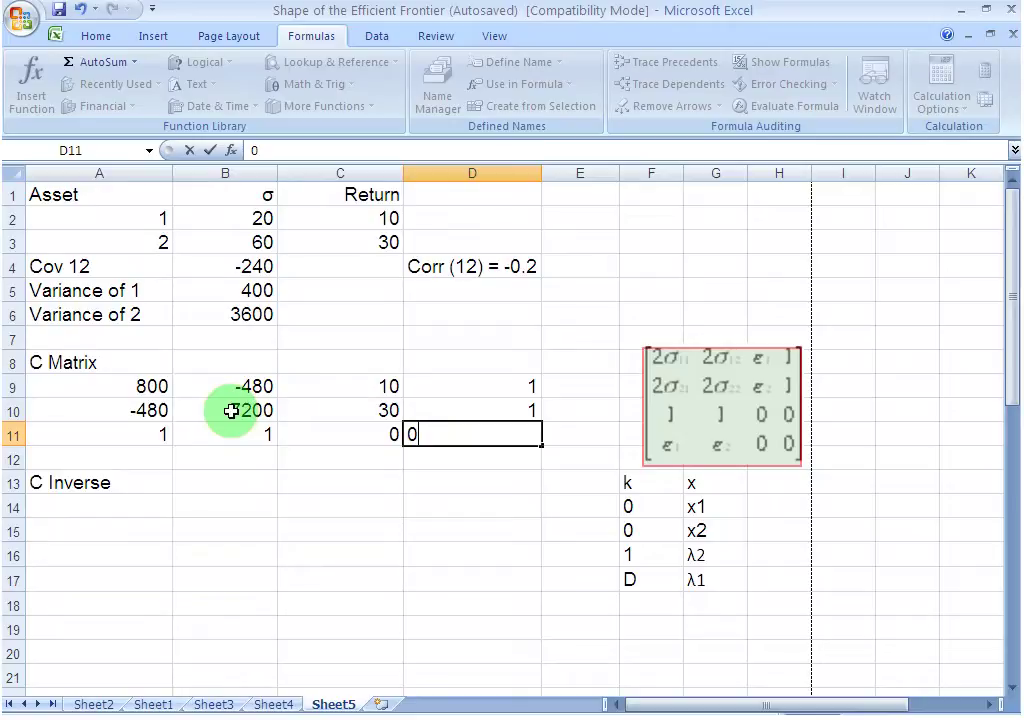
key(Return)
Fill row 12 of the C Matrix with 10, 30, 0 and 0.
key(Left)
key(Left)
key(Left)
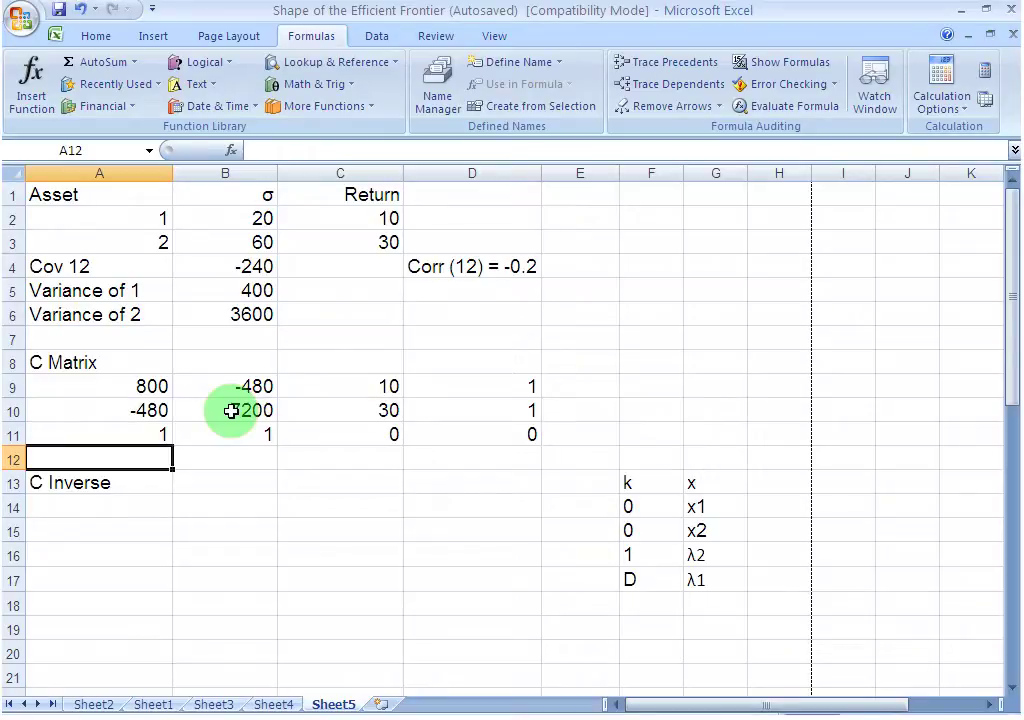
text(10)
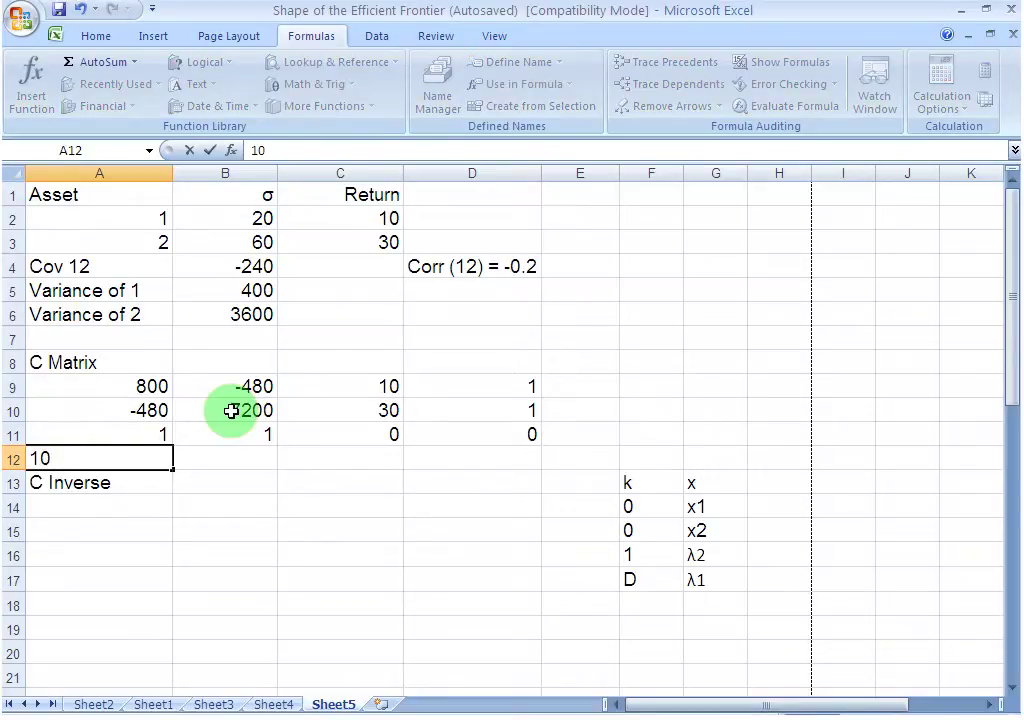
key(Tab)
text(30)
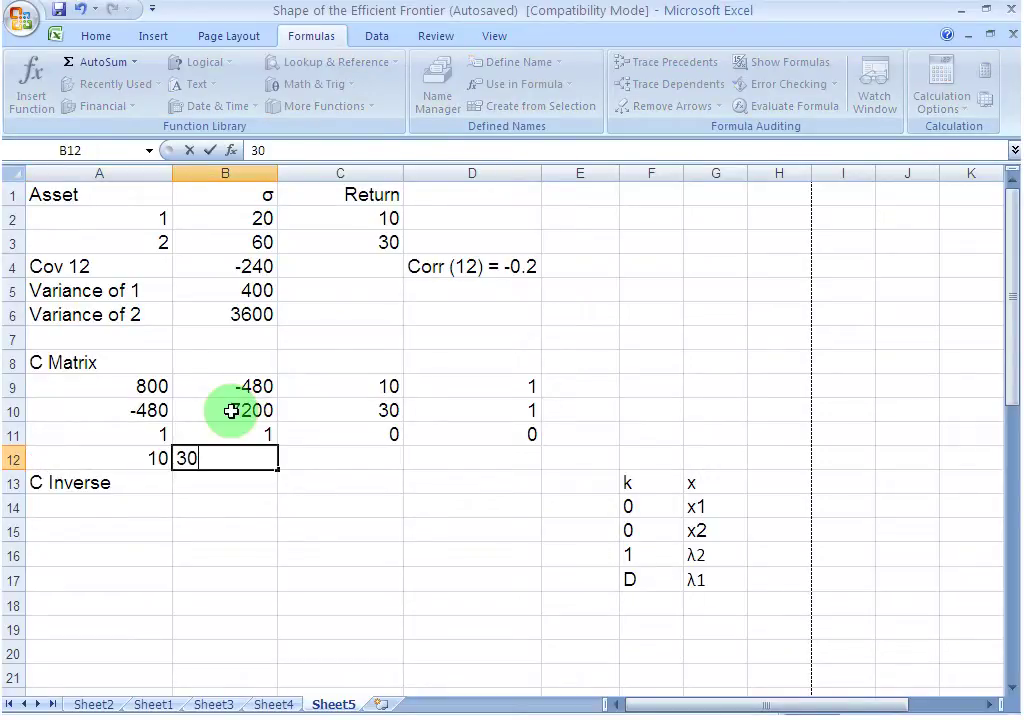
key(Tab)
text(0)
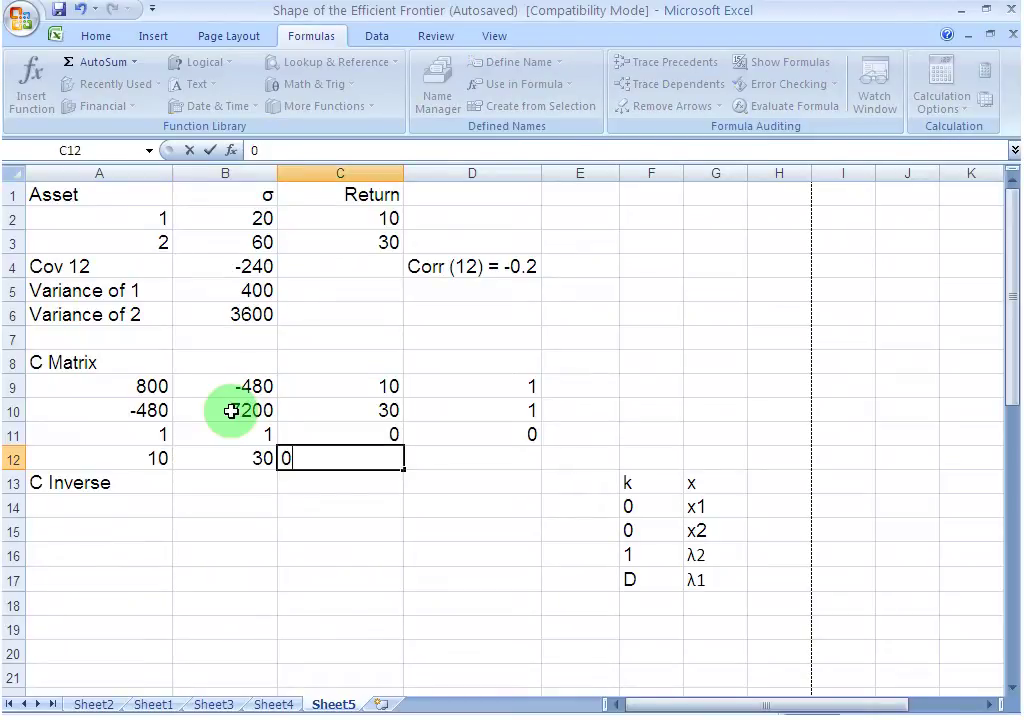
key(Tab)
text(0)
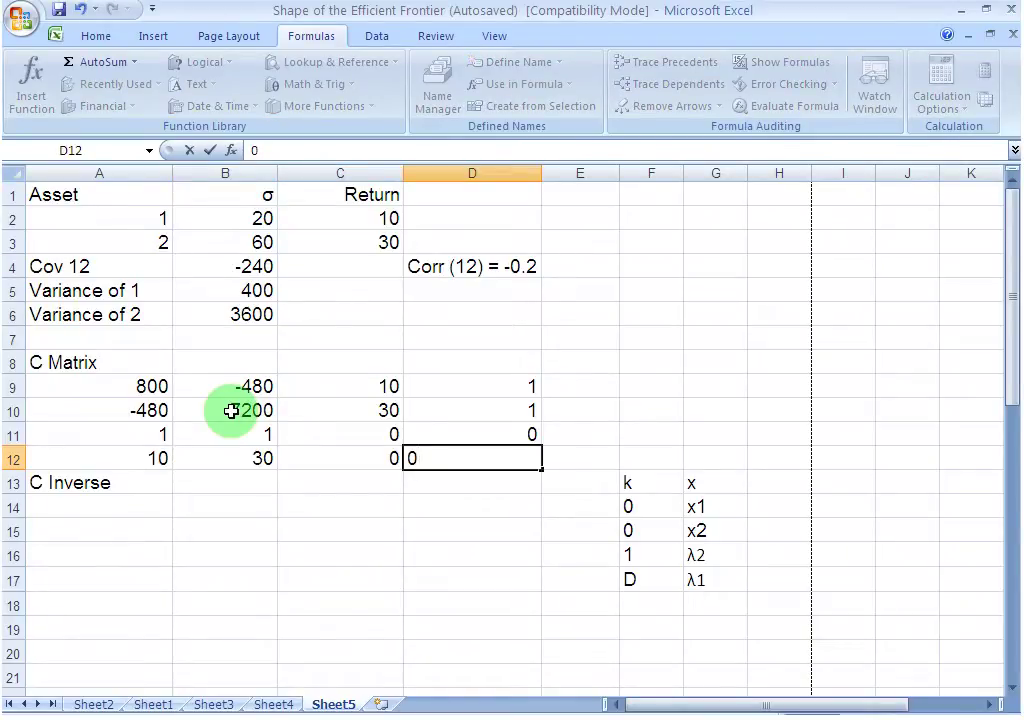
key(Tab)
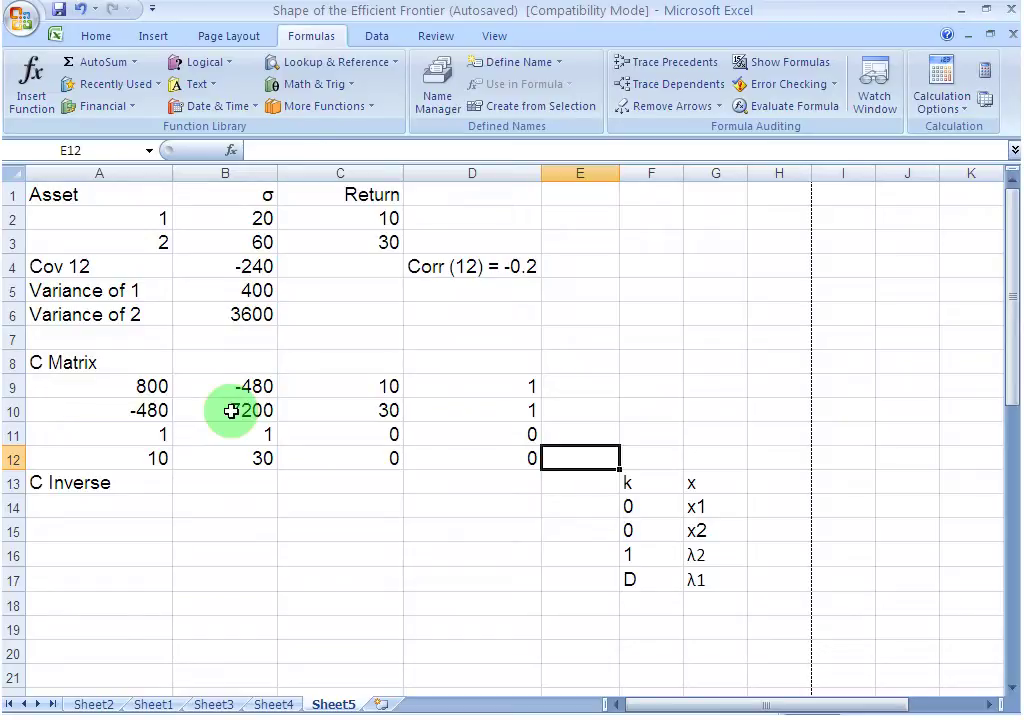
Point out the x1/x2 labels, the C matrix A9:D12 and the k vector F13:F17.
click(715, 510)
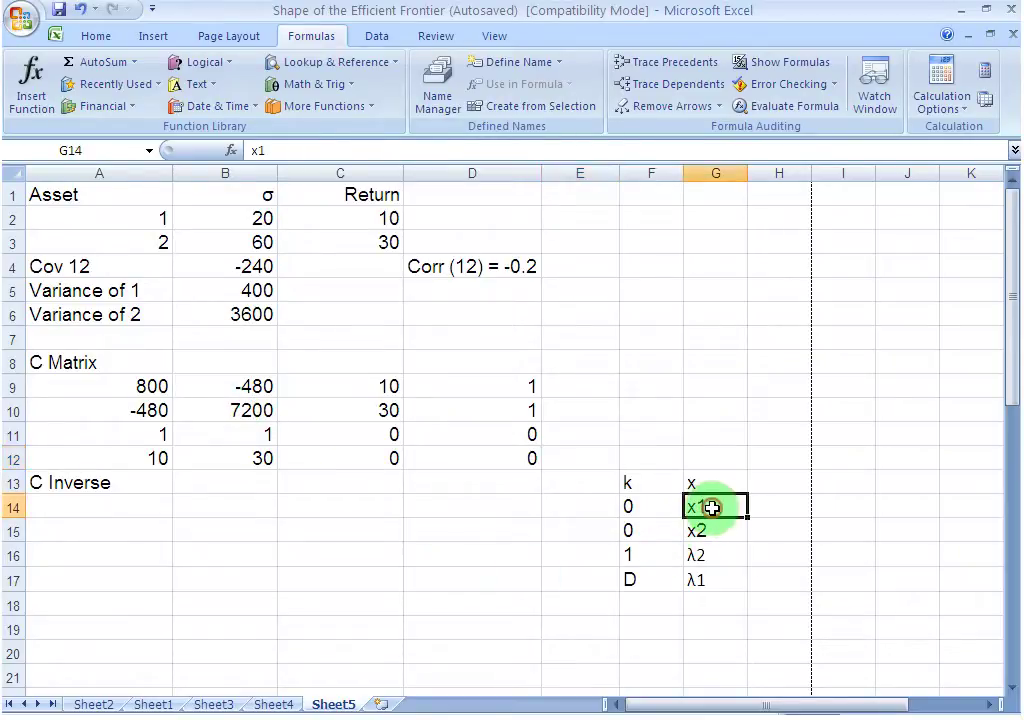
click(706, 532)
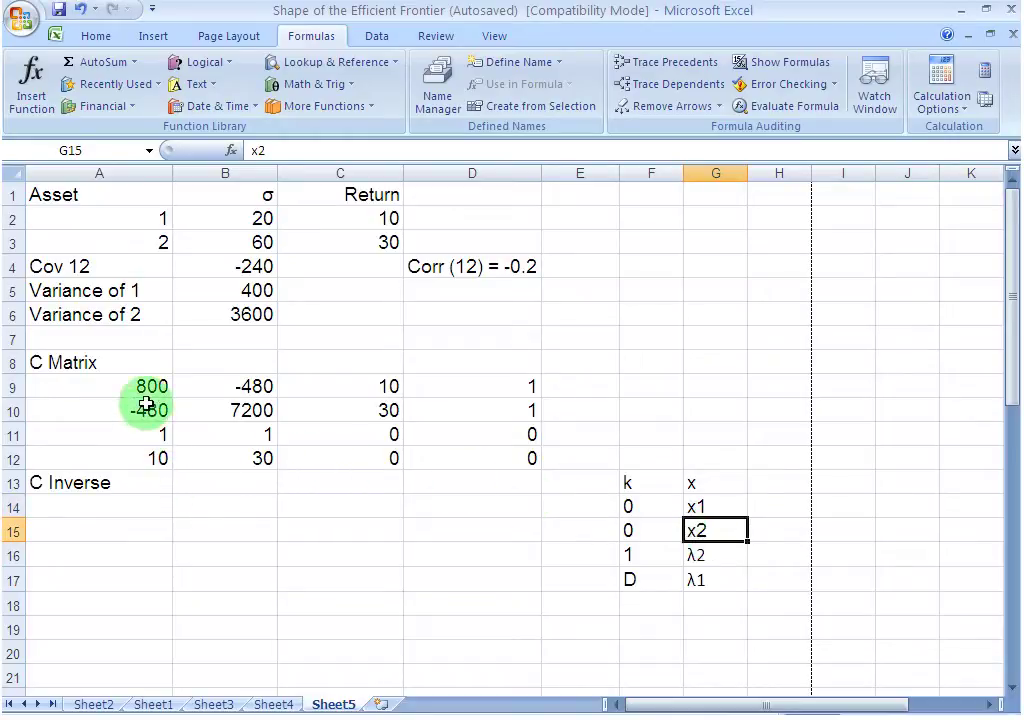
drag(155, 388, 465, 456)
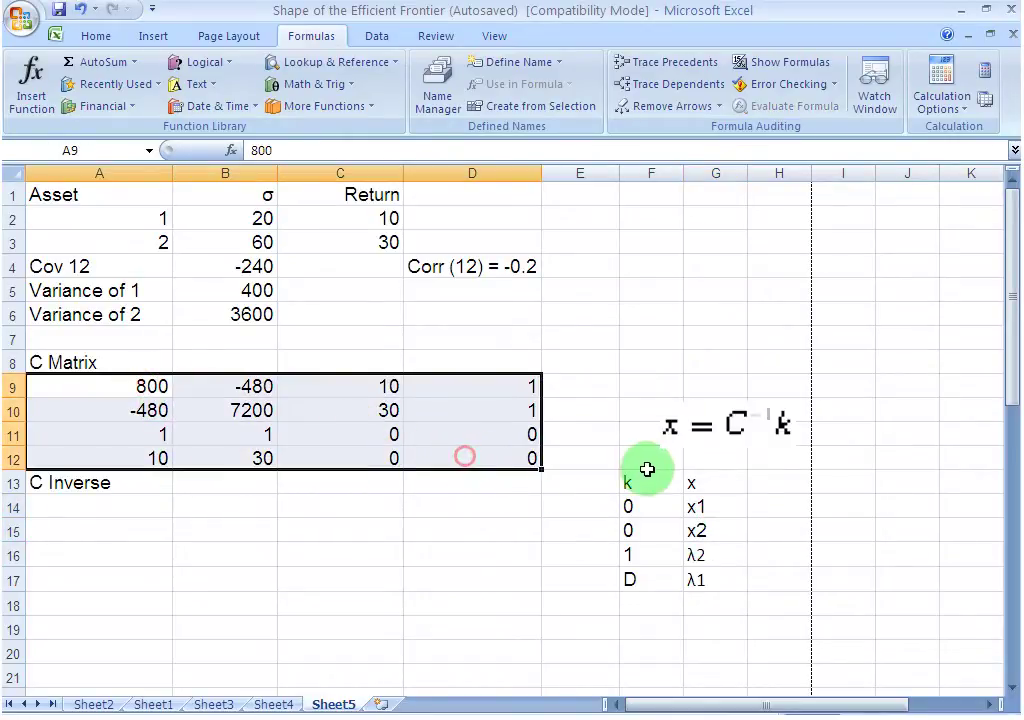
click(630, 484)
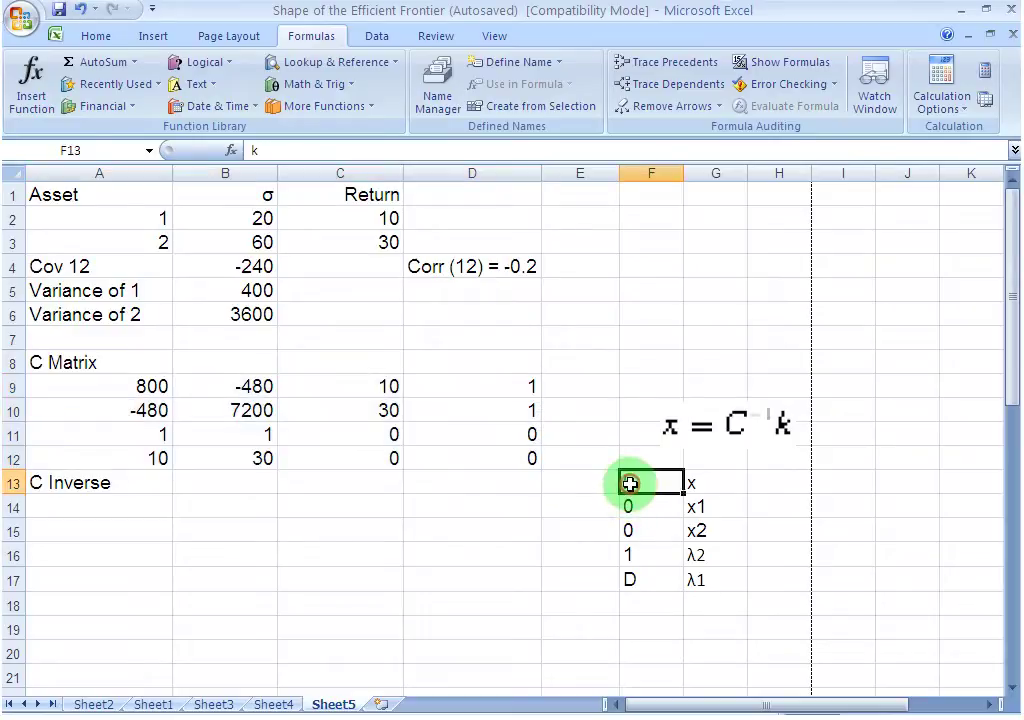
drag(630, 484, 630, 578)
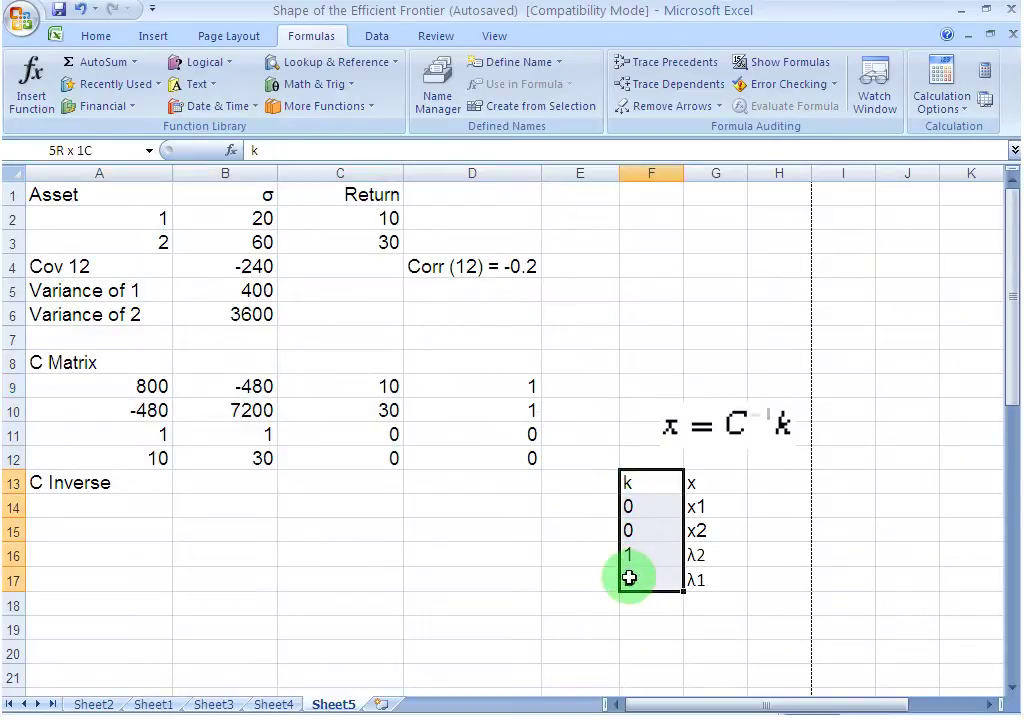
Select the empty 4-by-4 block A14:D17 under C Inverse.
click(77, 507)
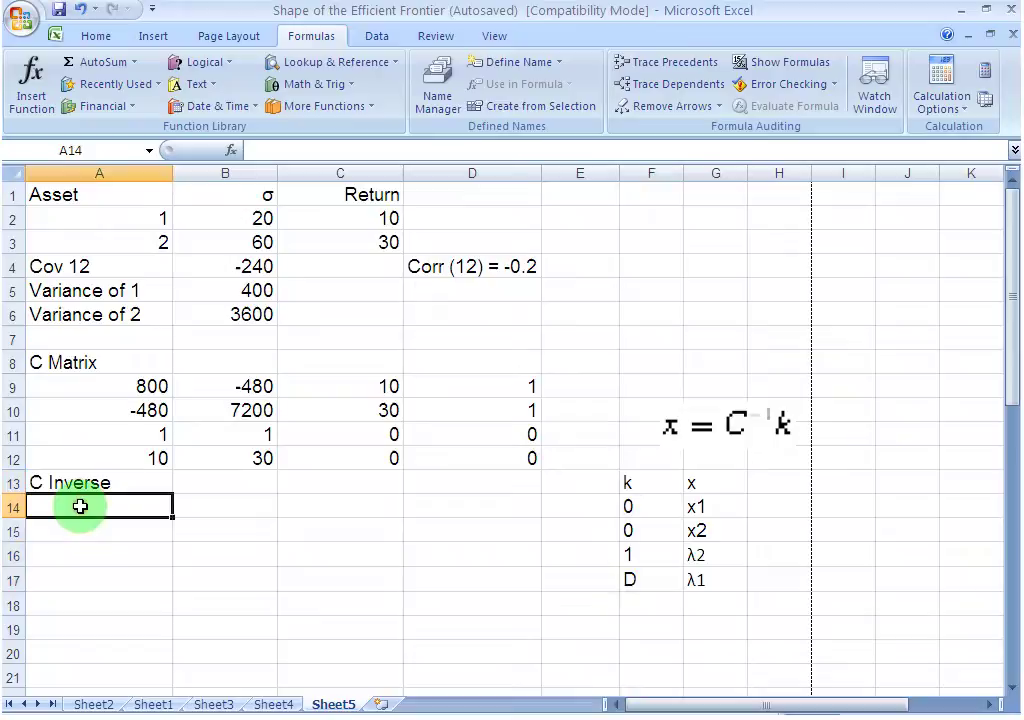
drag(163, 507, 546, 509)
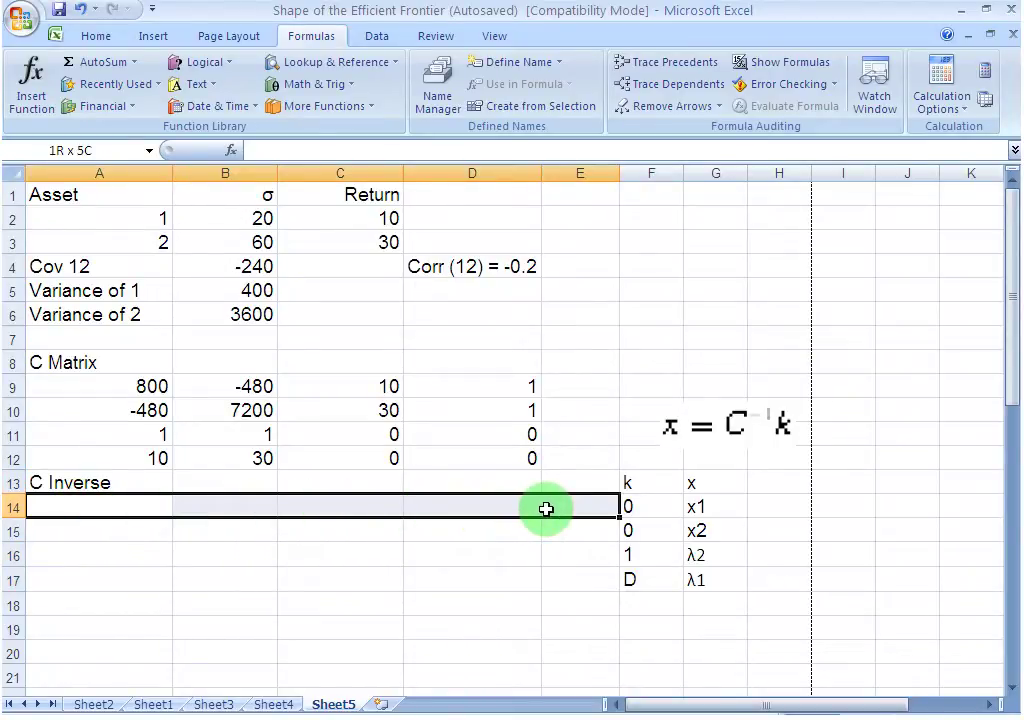
drag(546, 509, 524, 574)
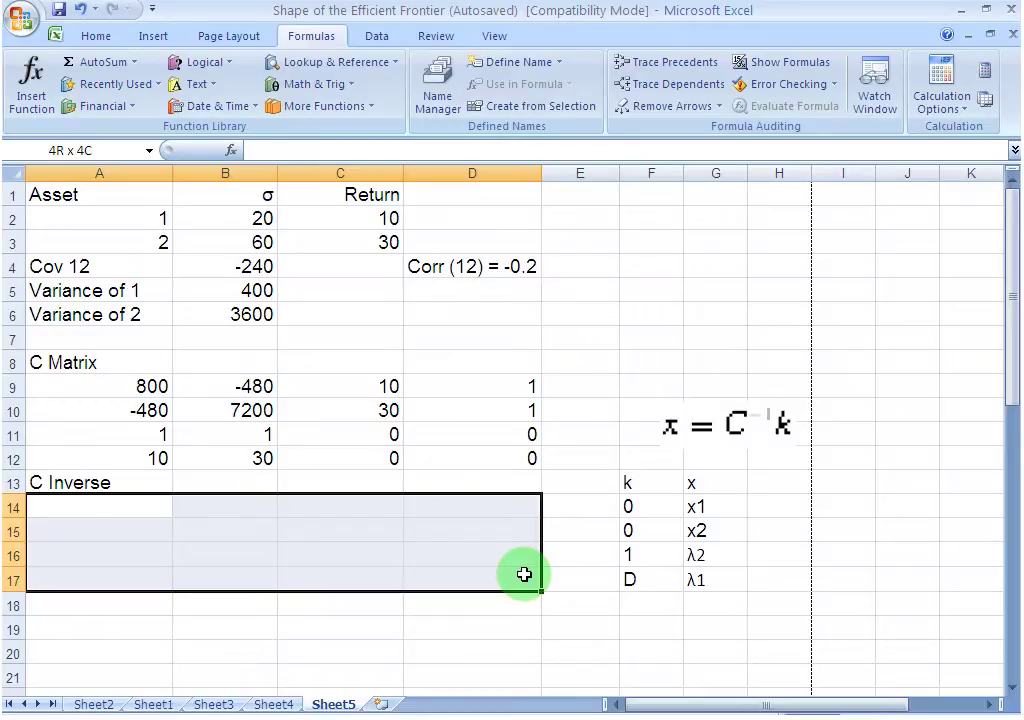
drag(524, 574, 524, 574)
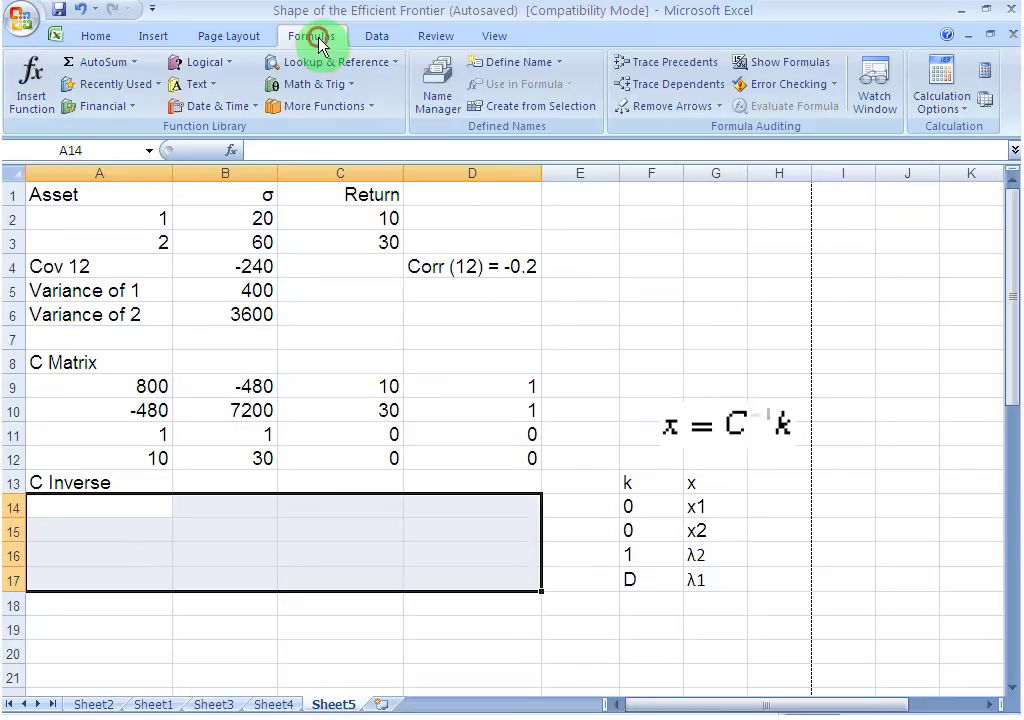
Enter =MINVERSE(A9:D12) as an array formula across A14:D17.
click(33, 98)
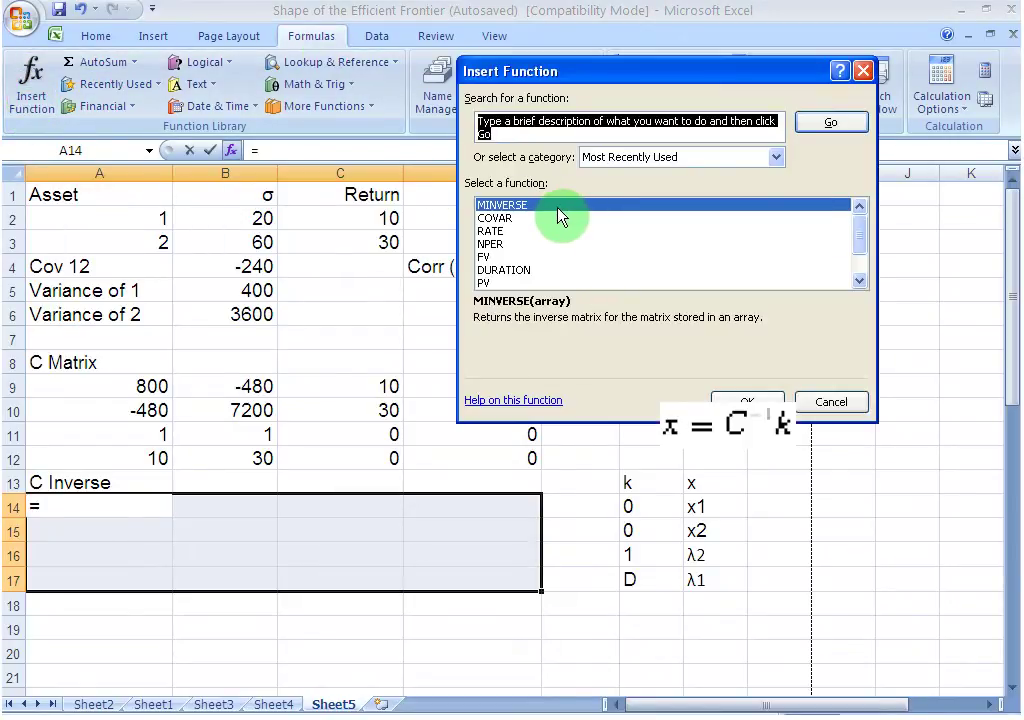
click(747, 401)
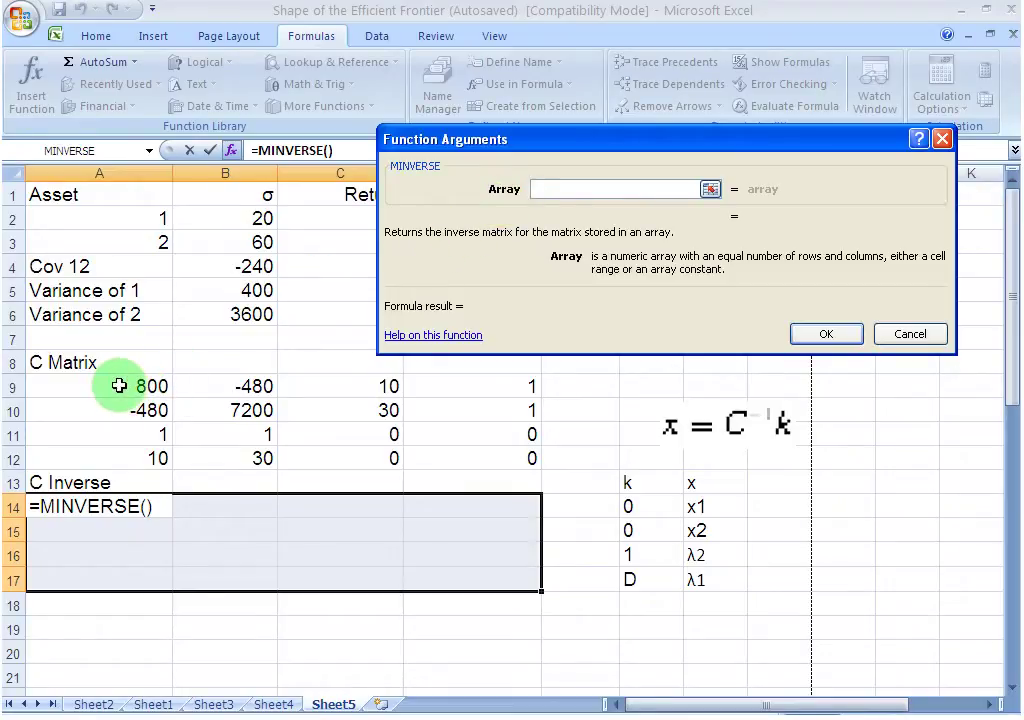
drag(119, 386, 452, 449)
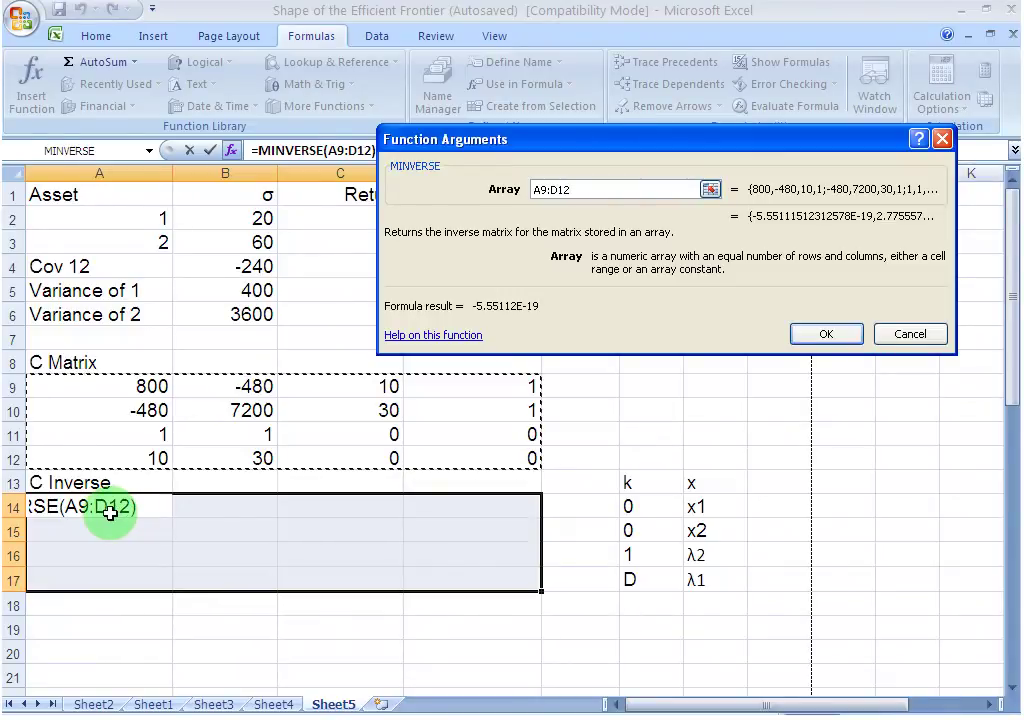
key(ctrl+shift+Return)
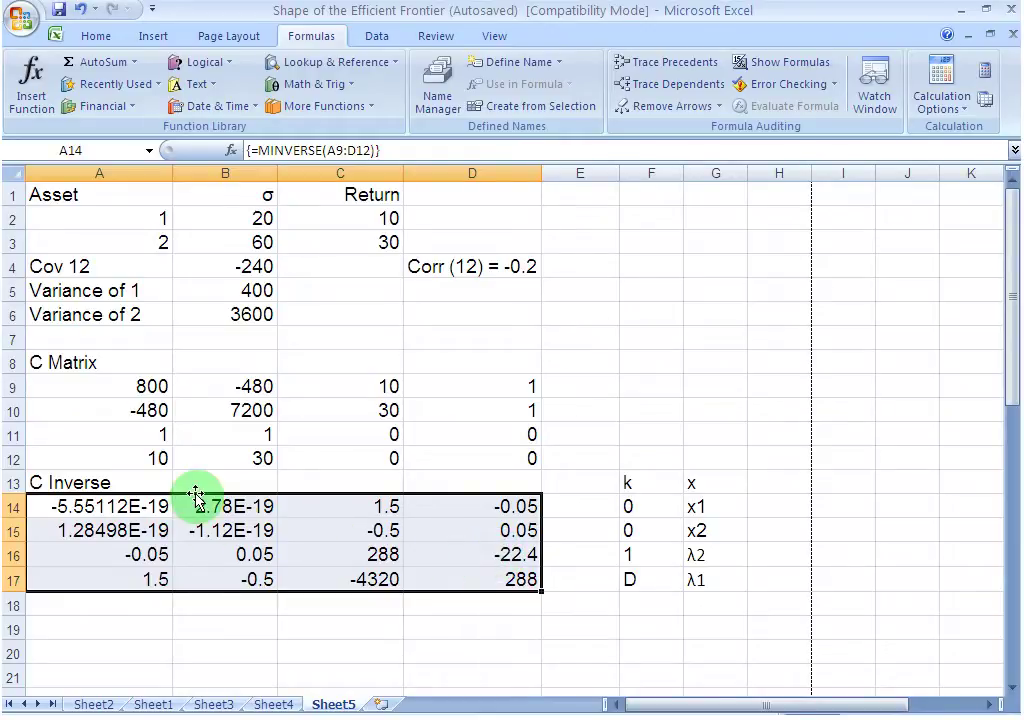
click(75, 483)
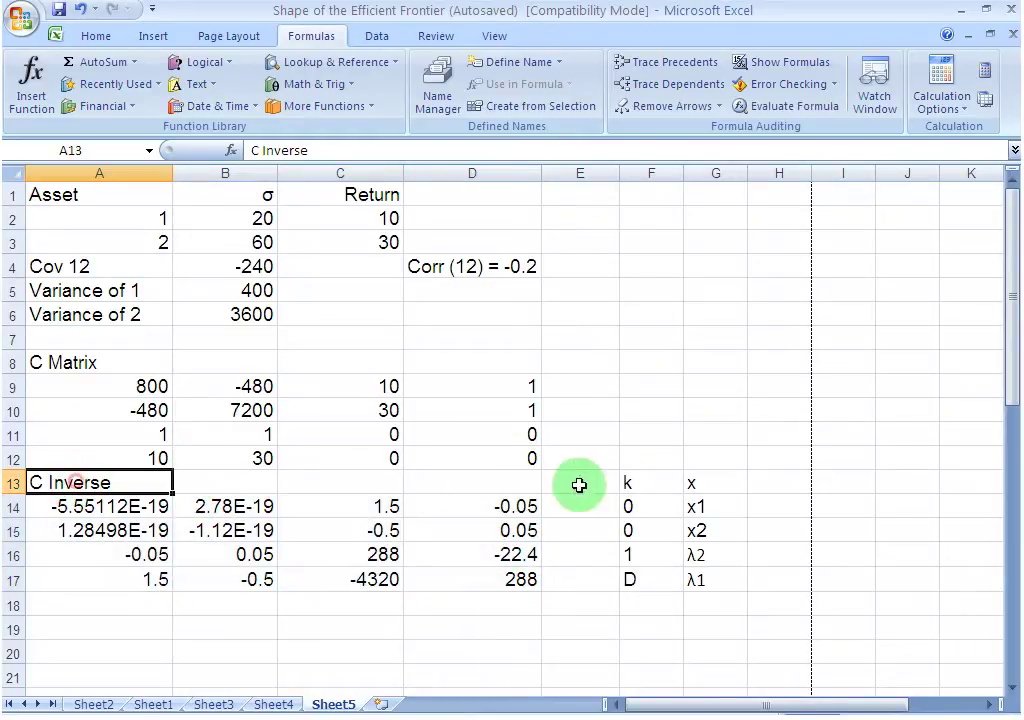
click(637, 482)
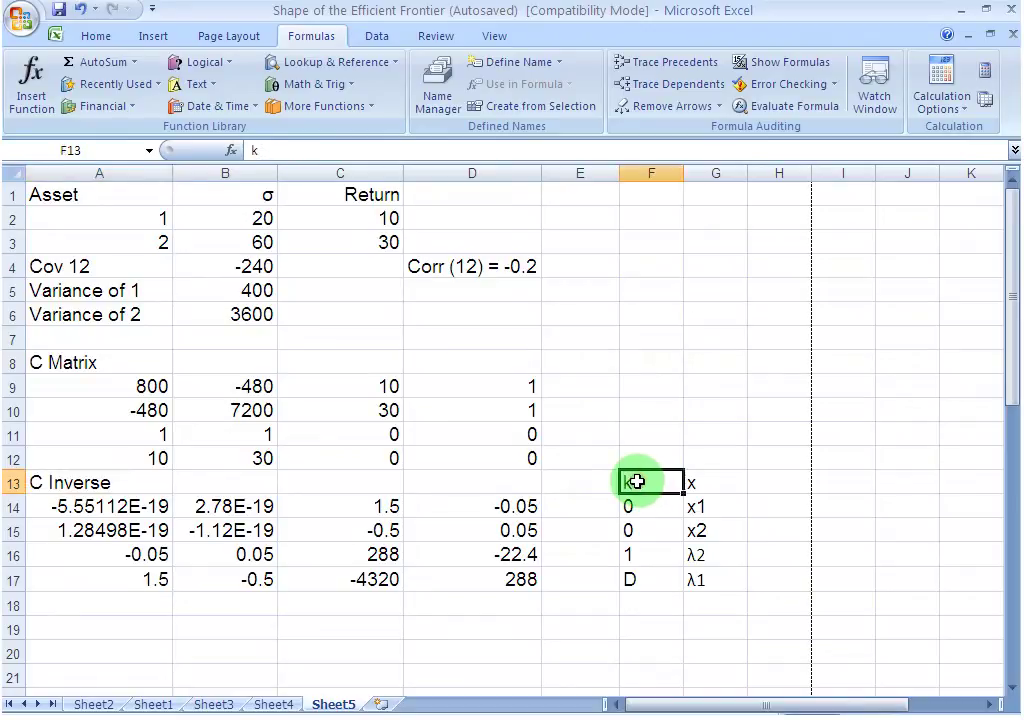
click(128, 507)
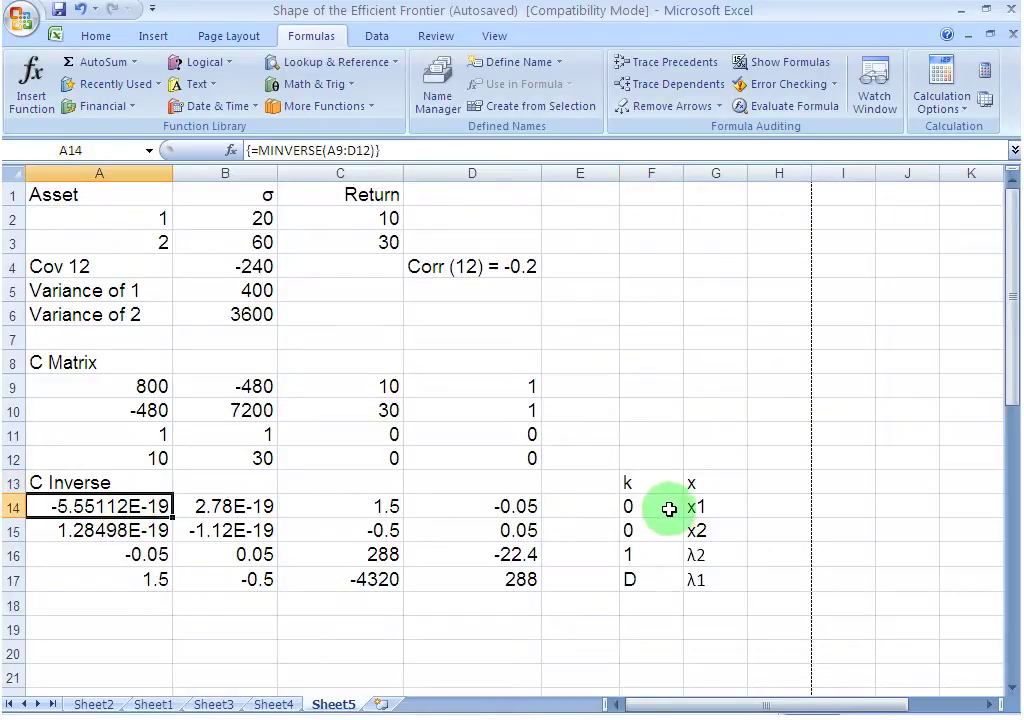
click(640, 507)
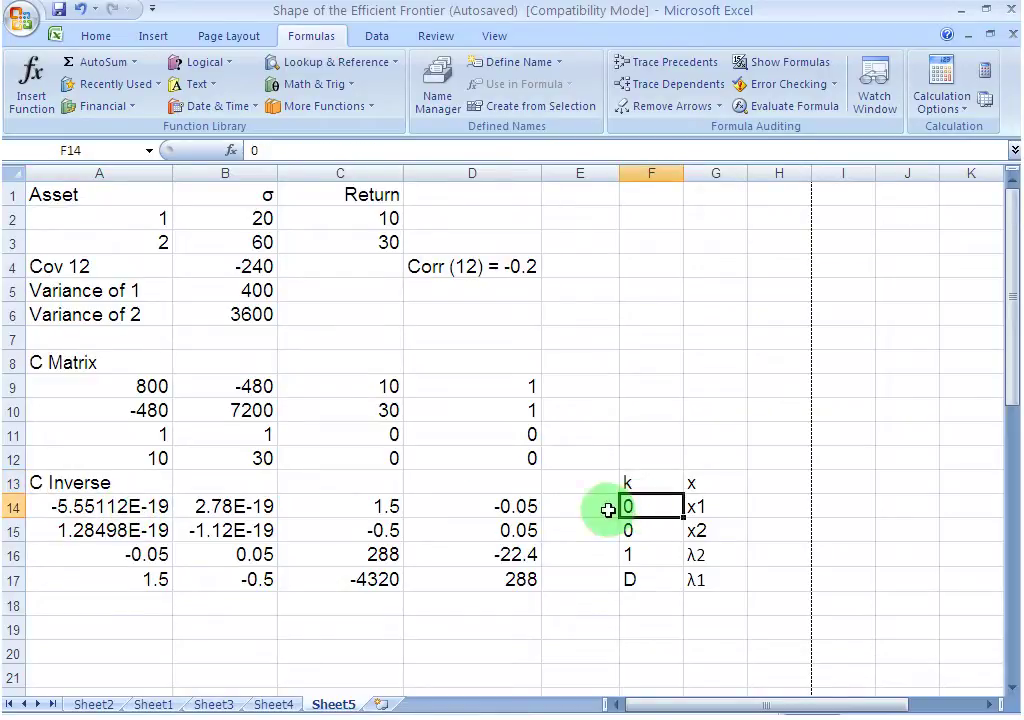
click(238, 507)
click(622, 531)
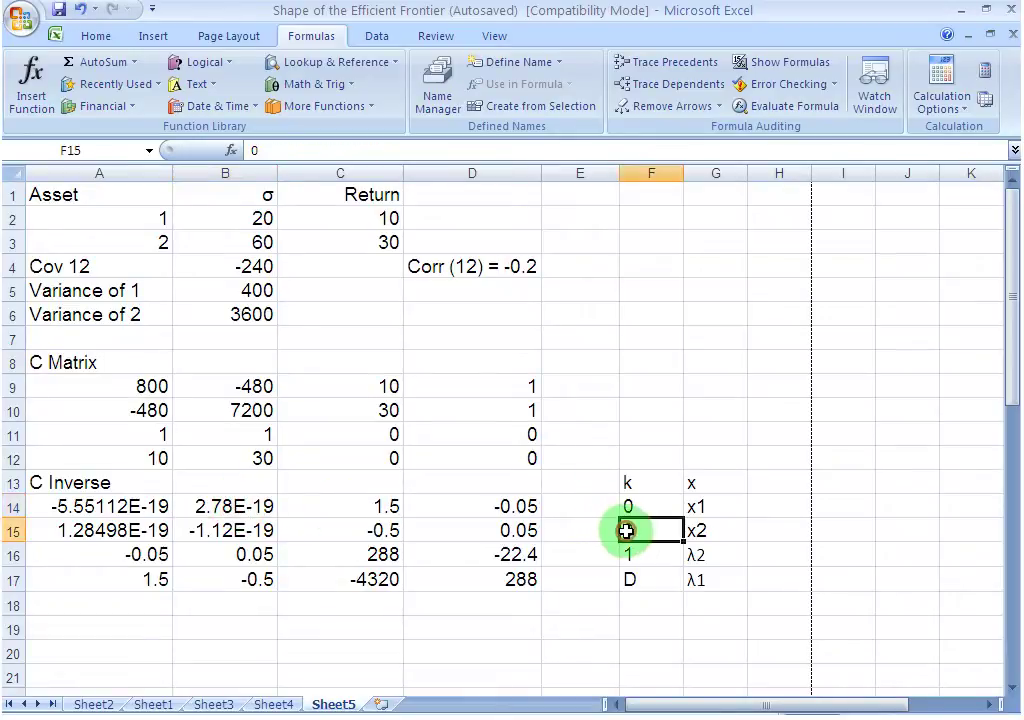
click(379, 511)
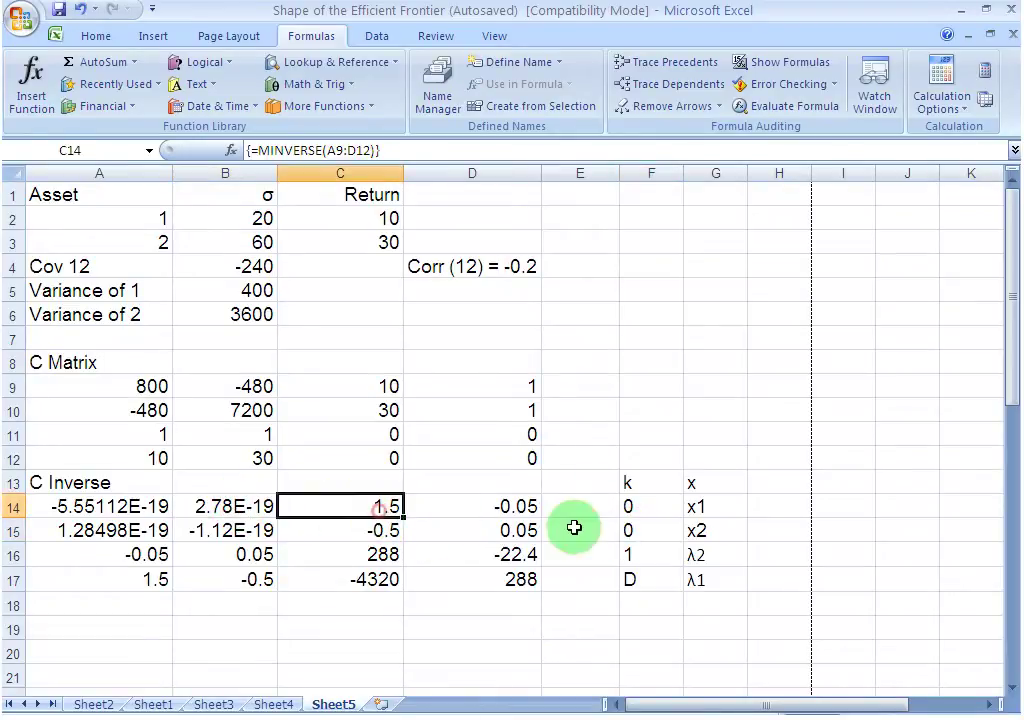
click(638, 556)
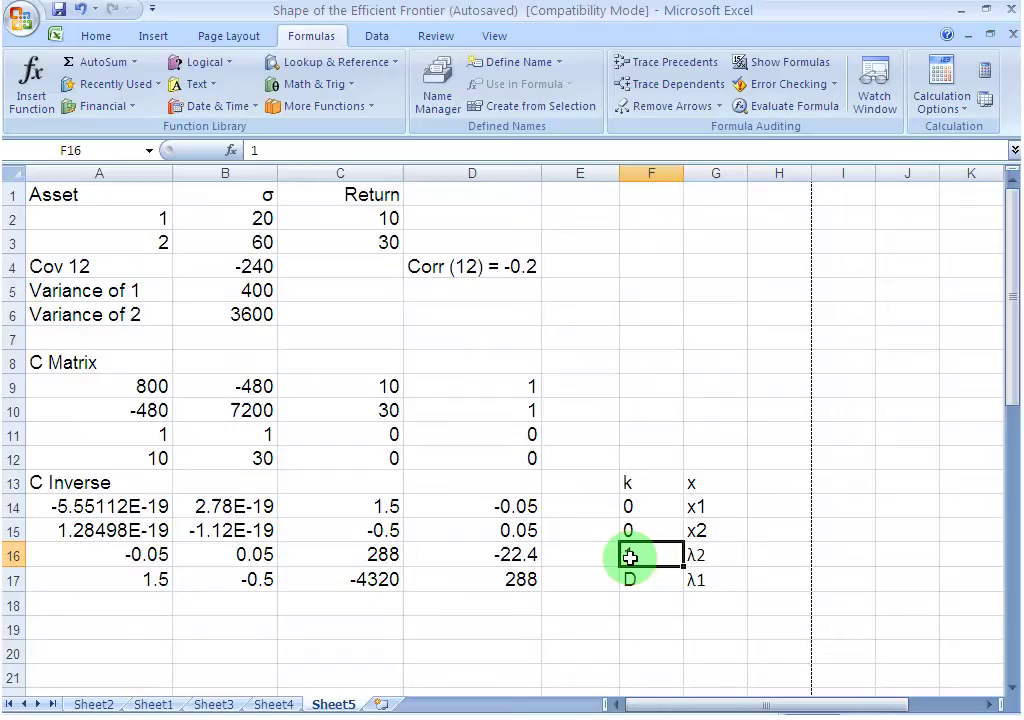
click(507, 508)
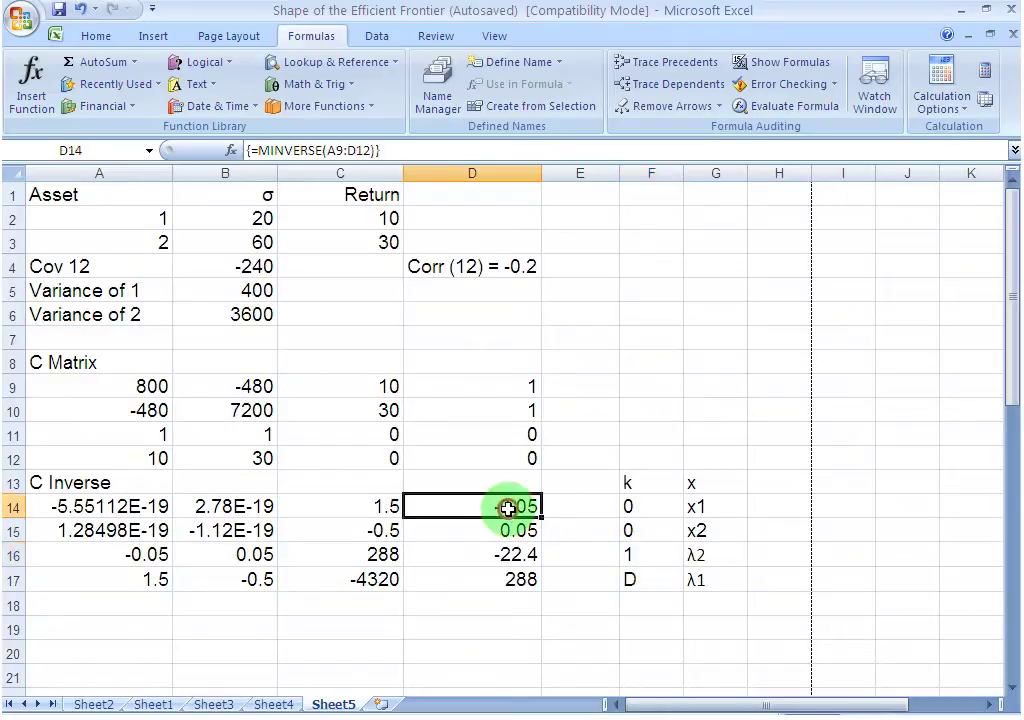
click(637, 580)
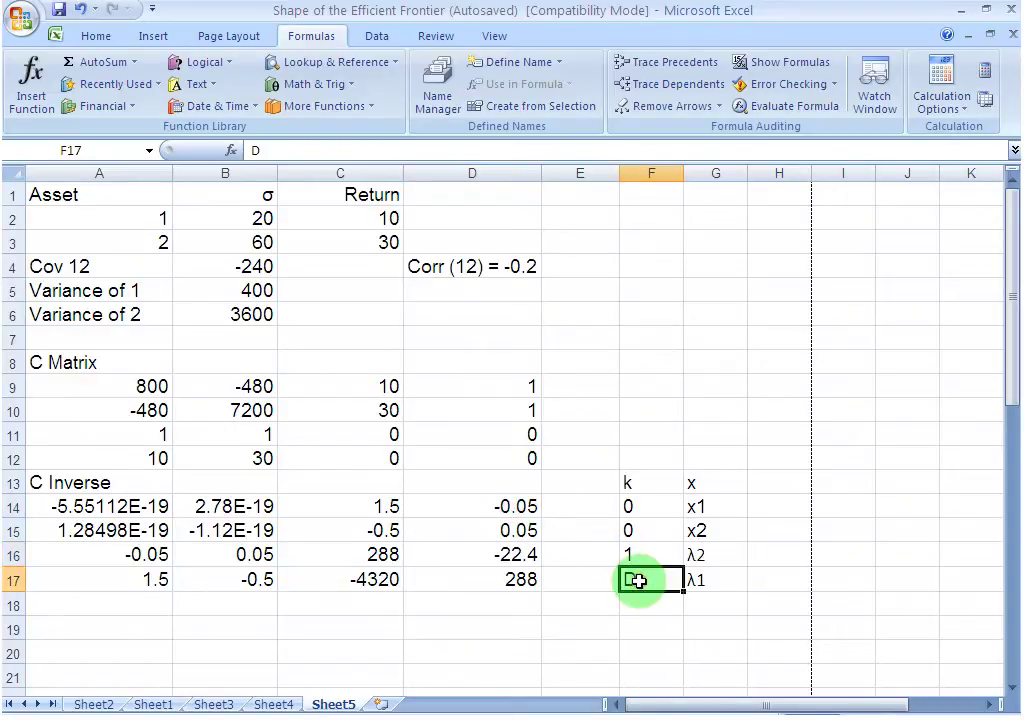
click(708, 507)
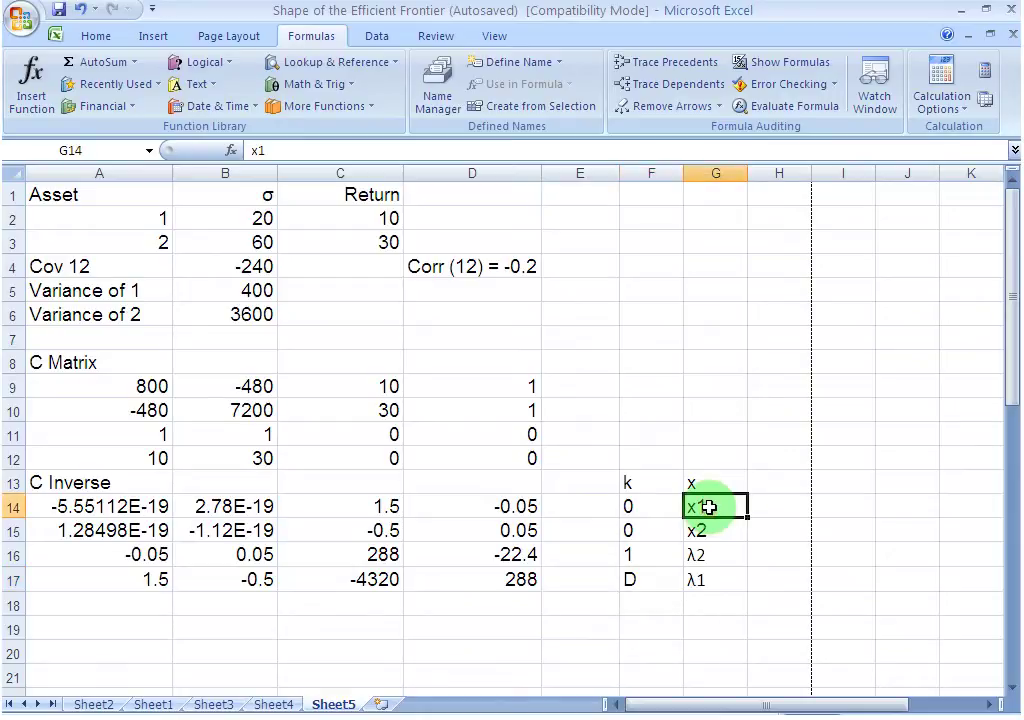
click(112, 506)
click(214, 509)
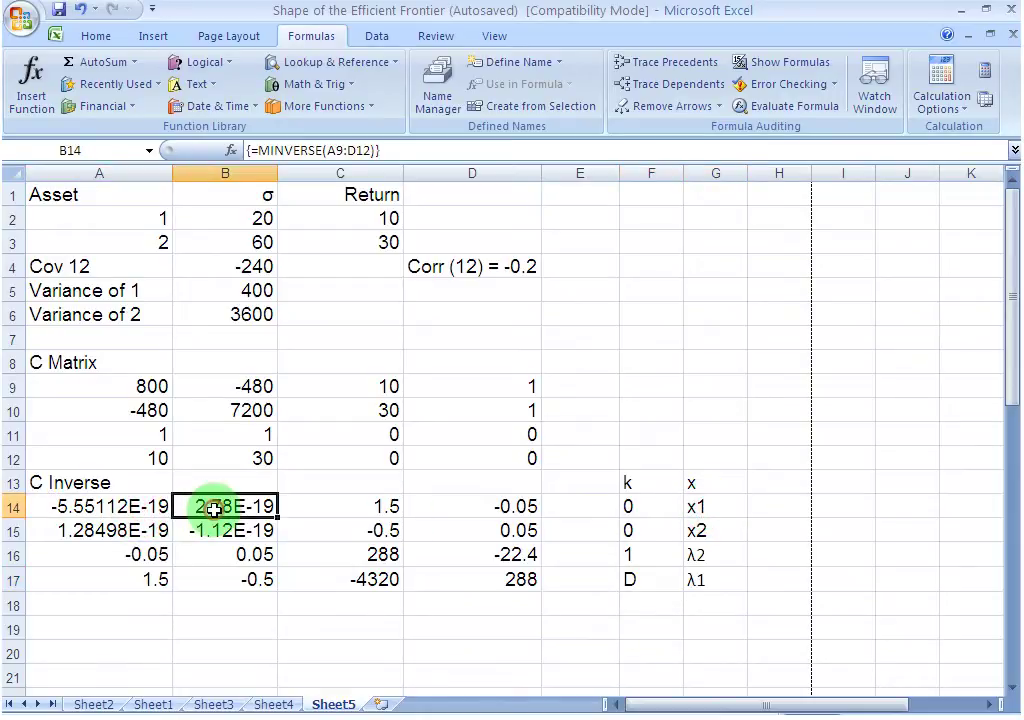
click(384, 507)
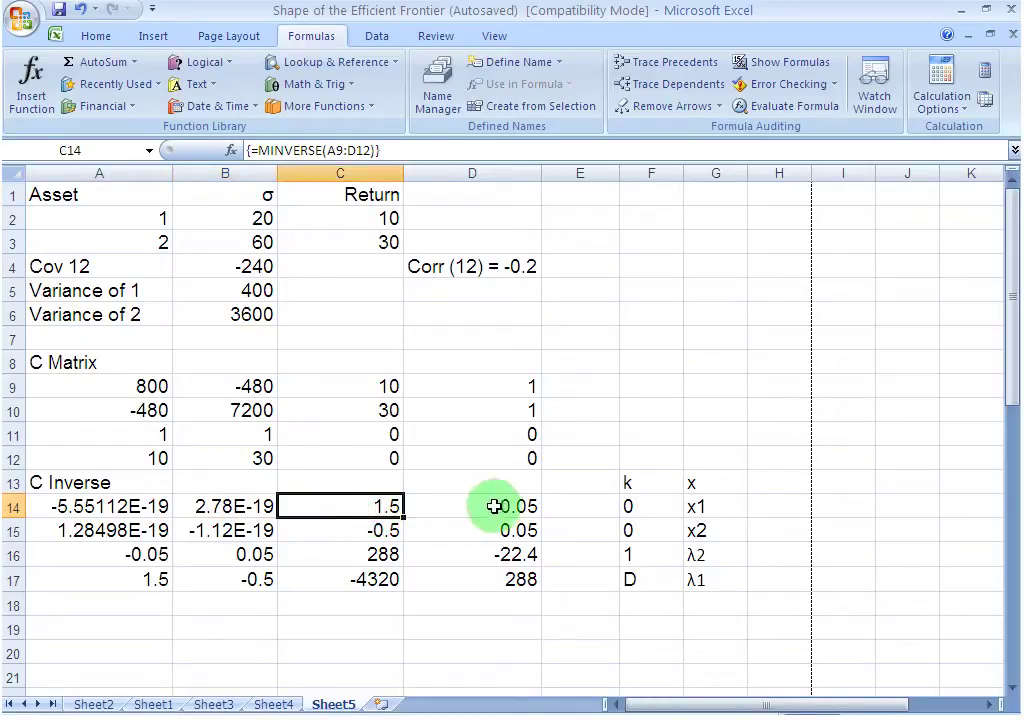
click(524, 510)
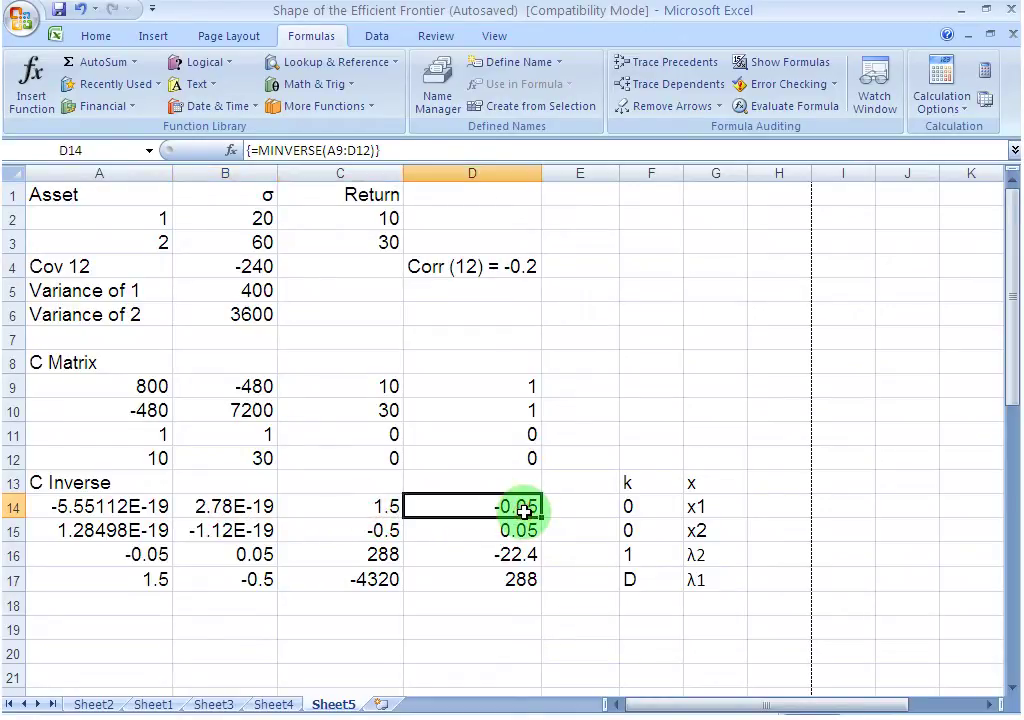
click(630, 580)
scroll(632, 582, down, 2)
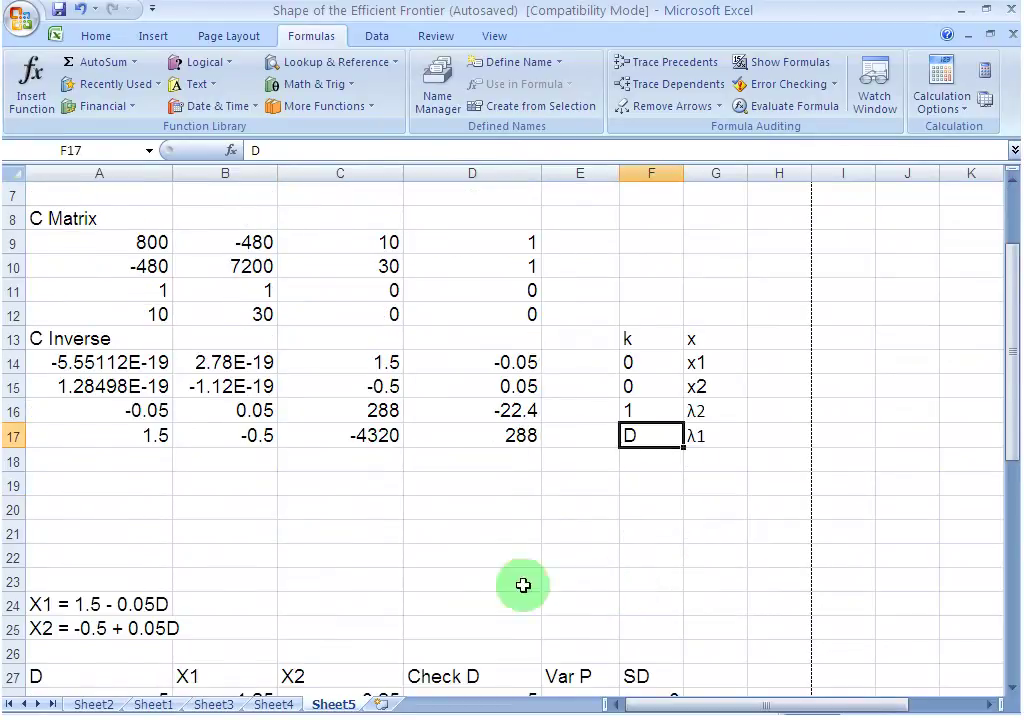
click(40, 606)
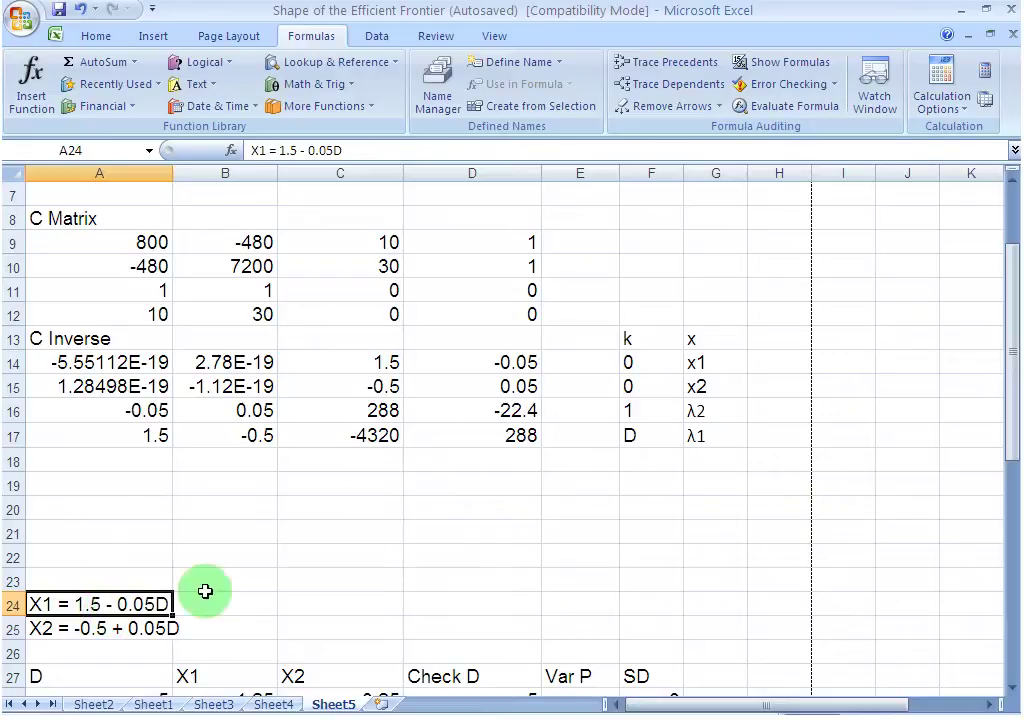
click(376, 365)
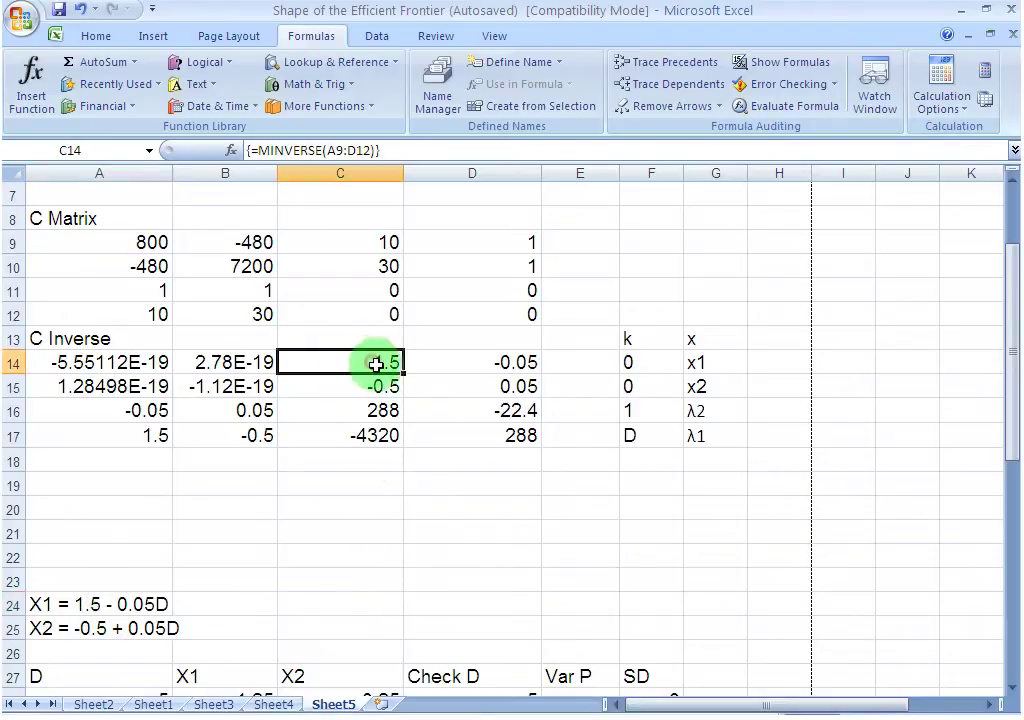
click(522, 366)
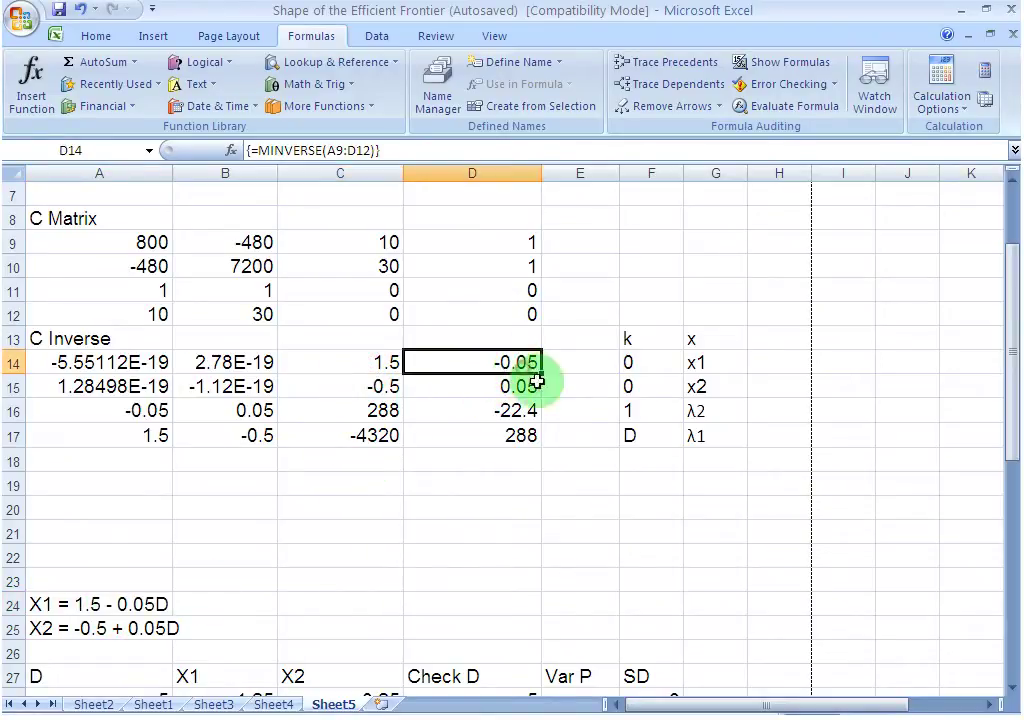
click(640, 436)
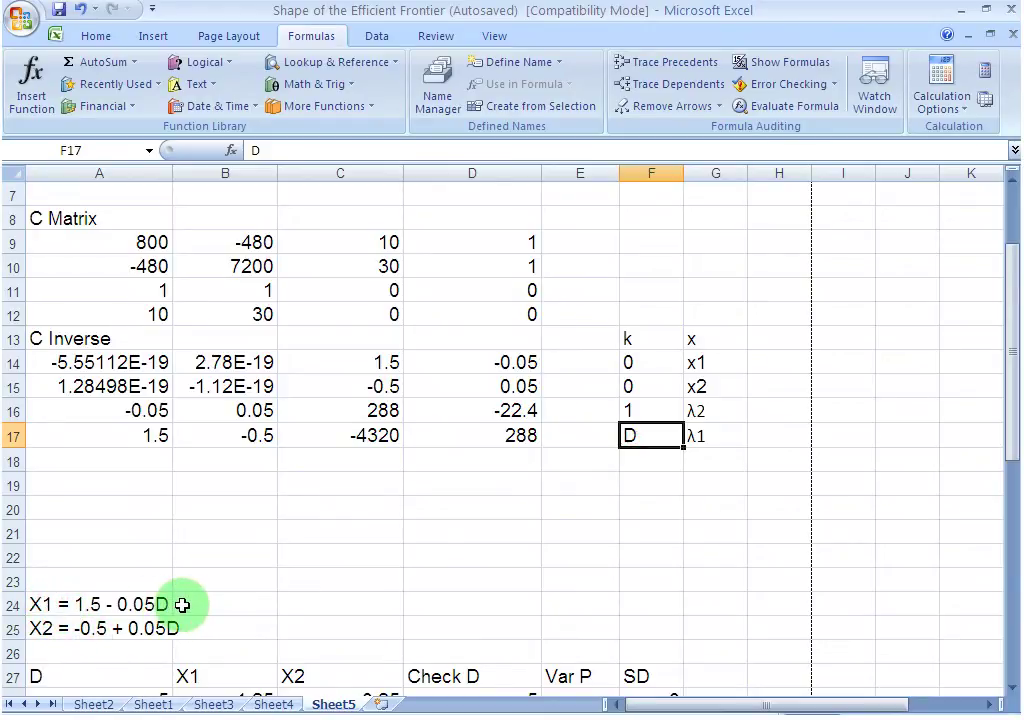
click(122, 390)
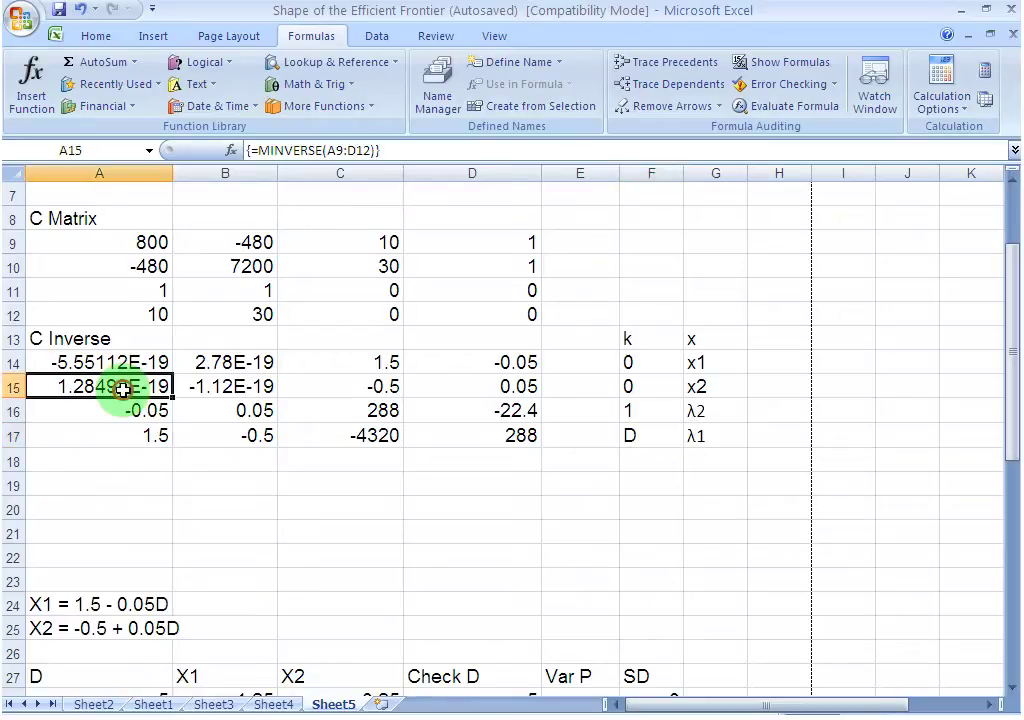
click(615, 362)
click(245, 387)
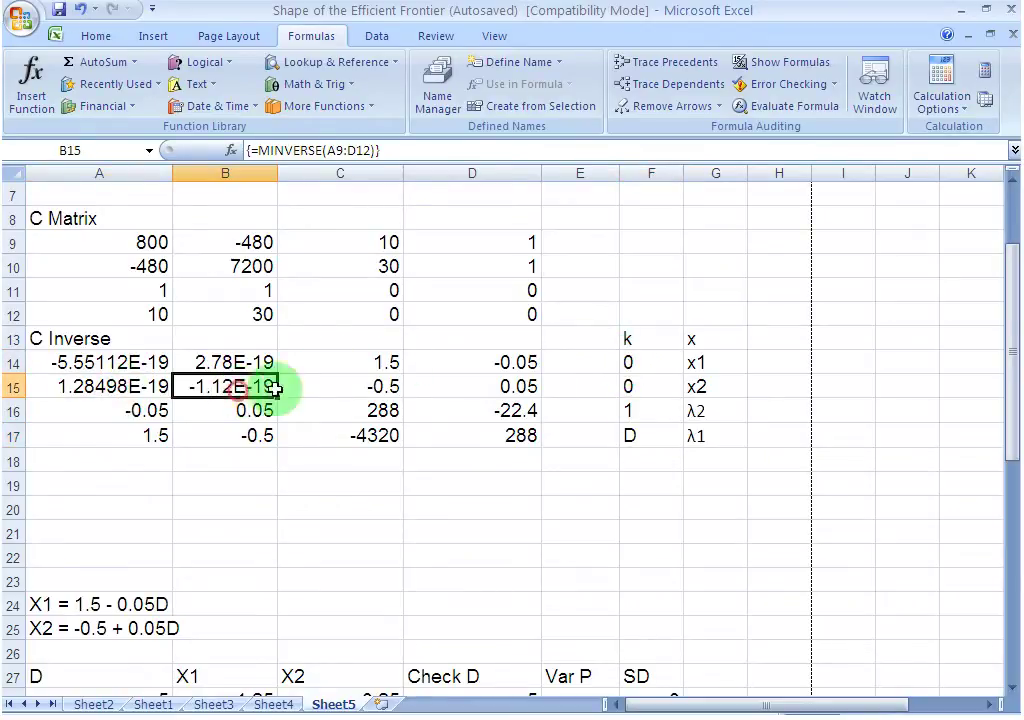
click(637, 389)
click(378, 389)
click(632, 414)
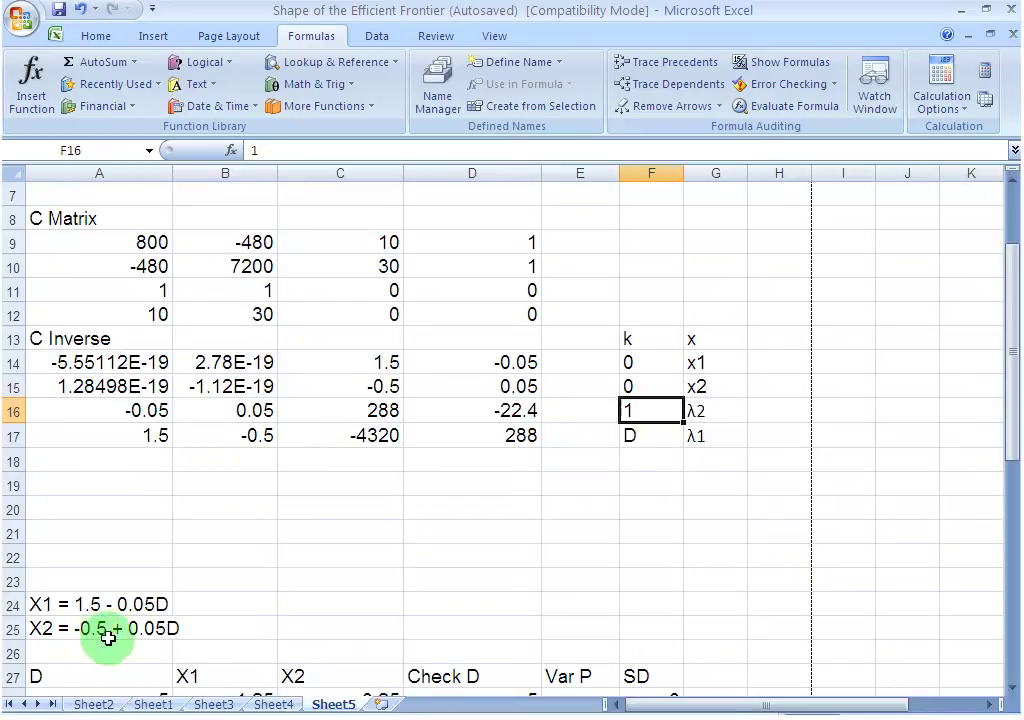
click(516, 385)
click(621, 437)
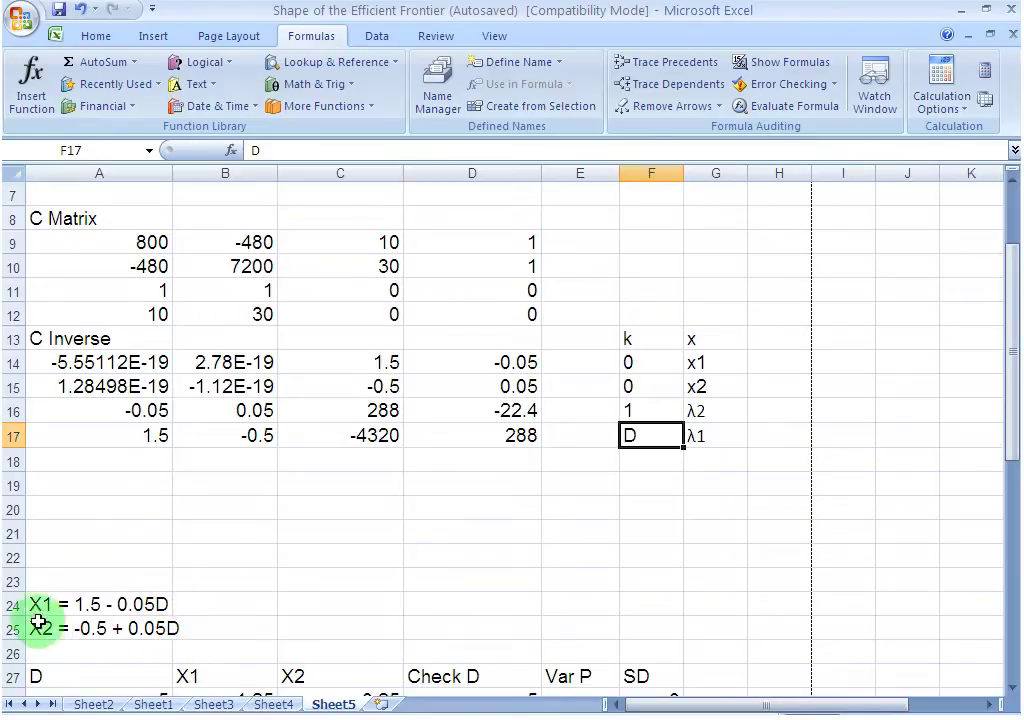
scroll(38, 603, down, 4)
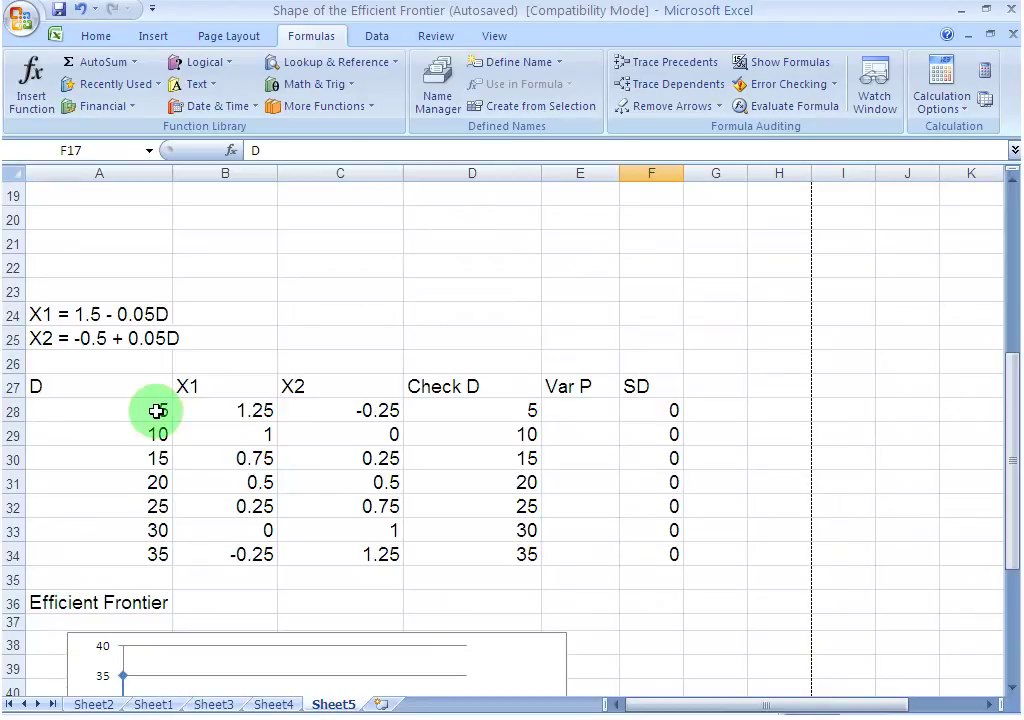
click(157, 410)
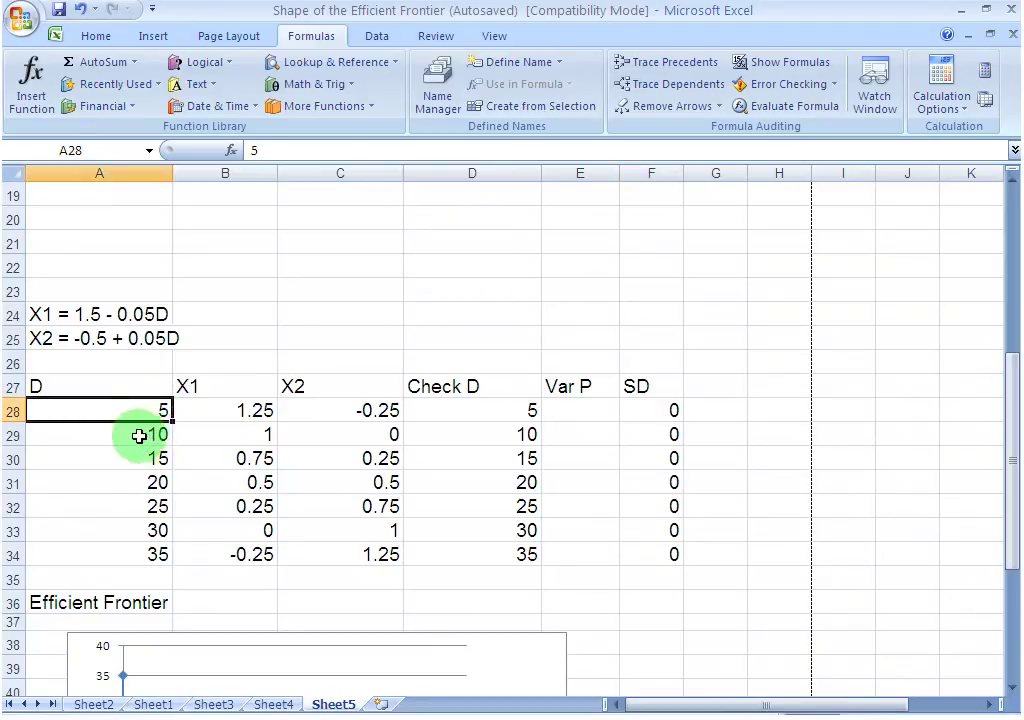
click(140, 436)
click(150, 458)
click(150, 482)
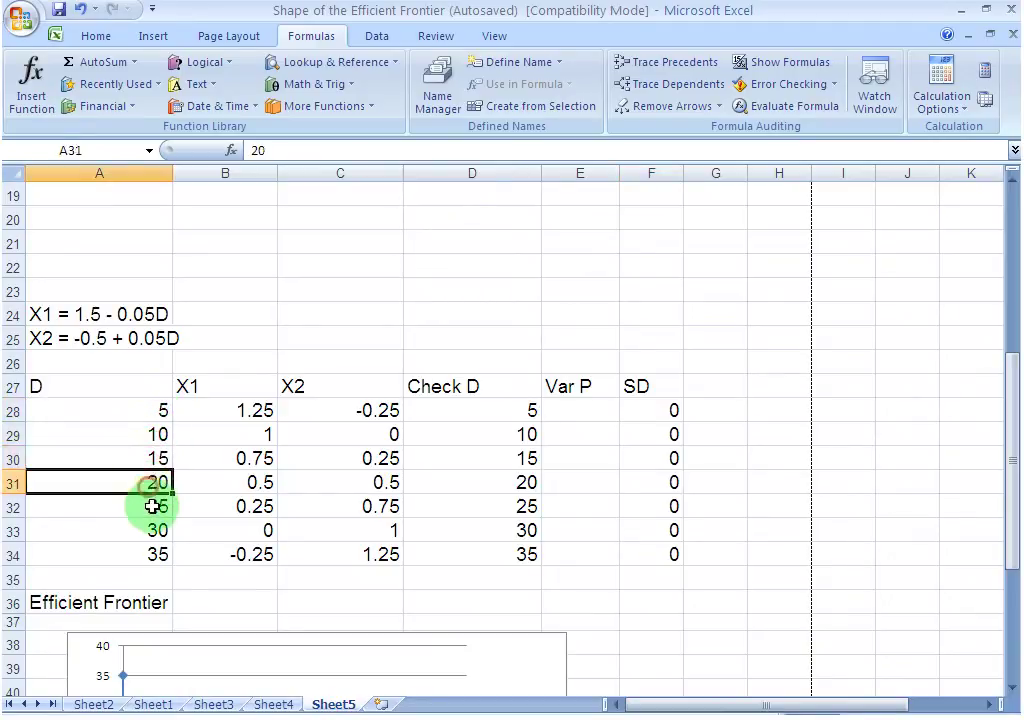
click(150, 506)
click(148, 532)
click(151, 555)
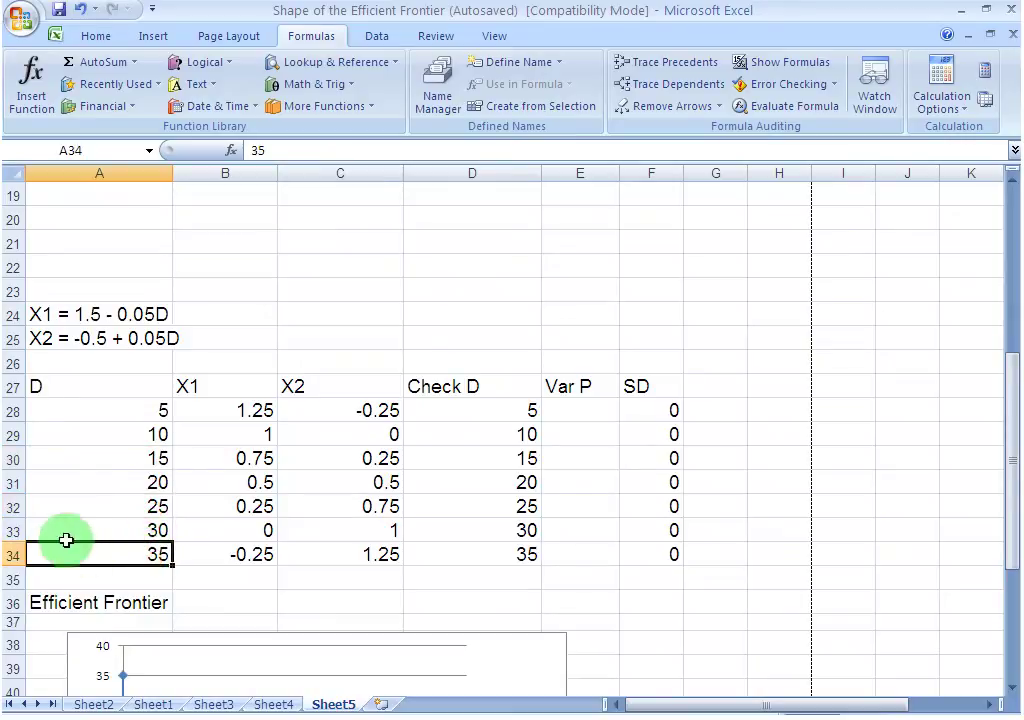
click(244, 414)
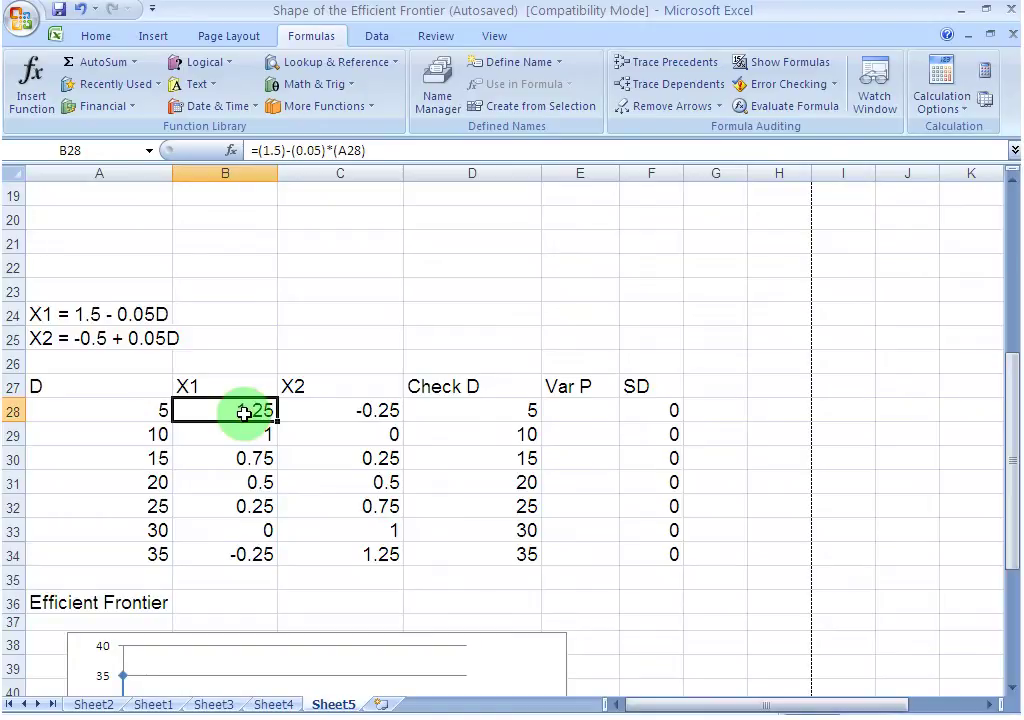
click(345, 414)
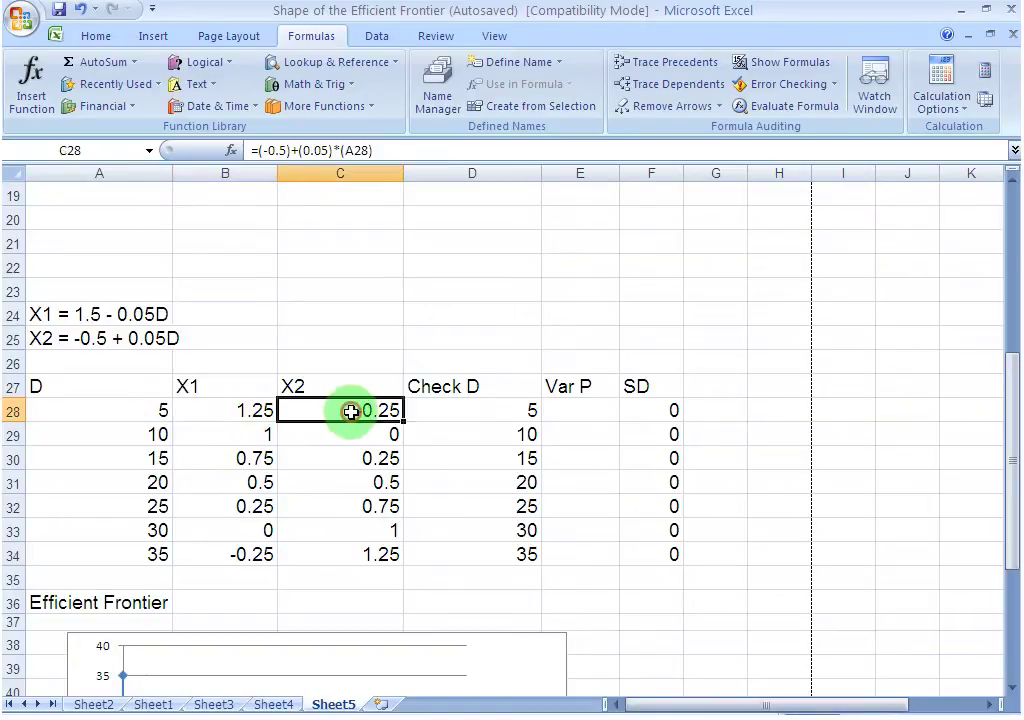
click(231, 413)
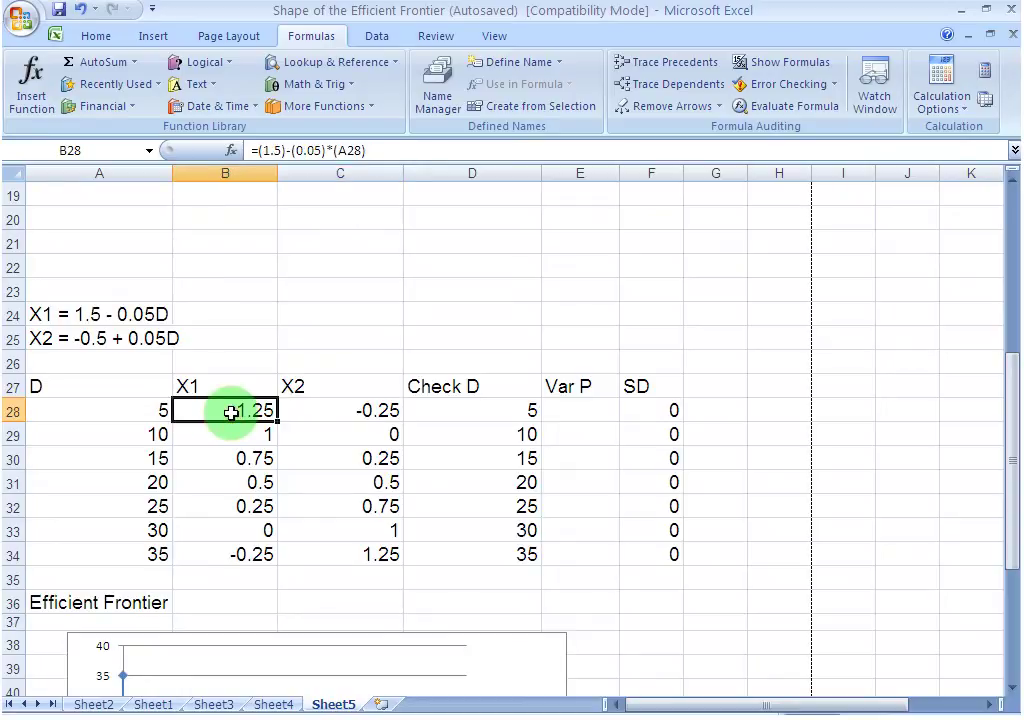
double_click(231, 413)
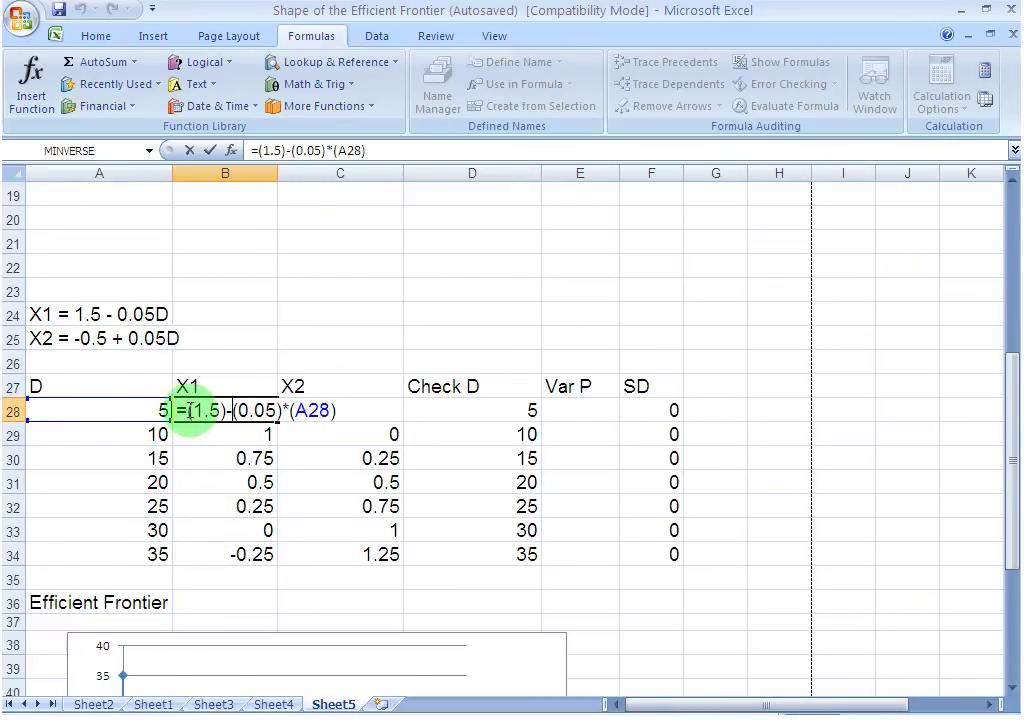
key(Return)
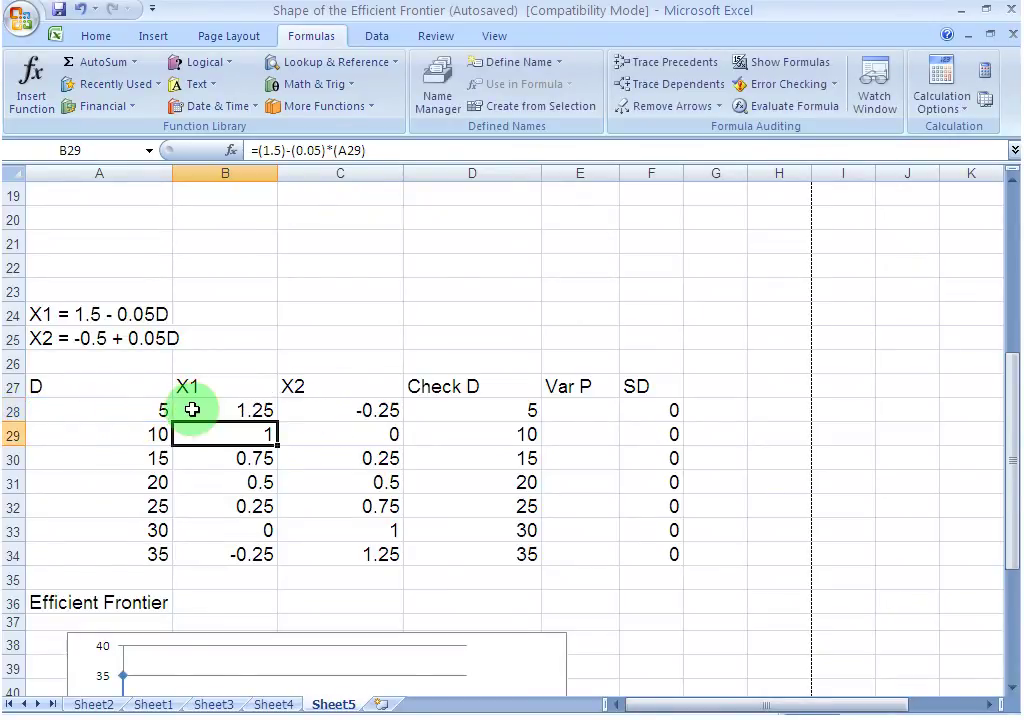
click(252, 410)
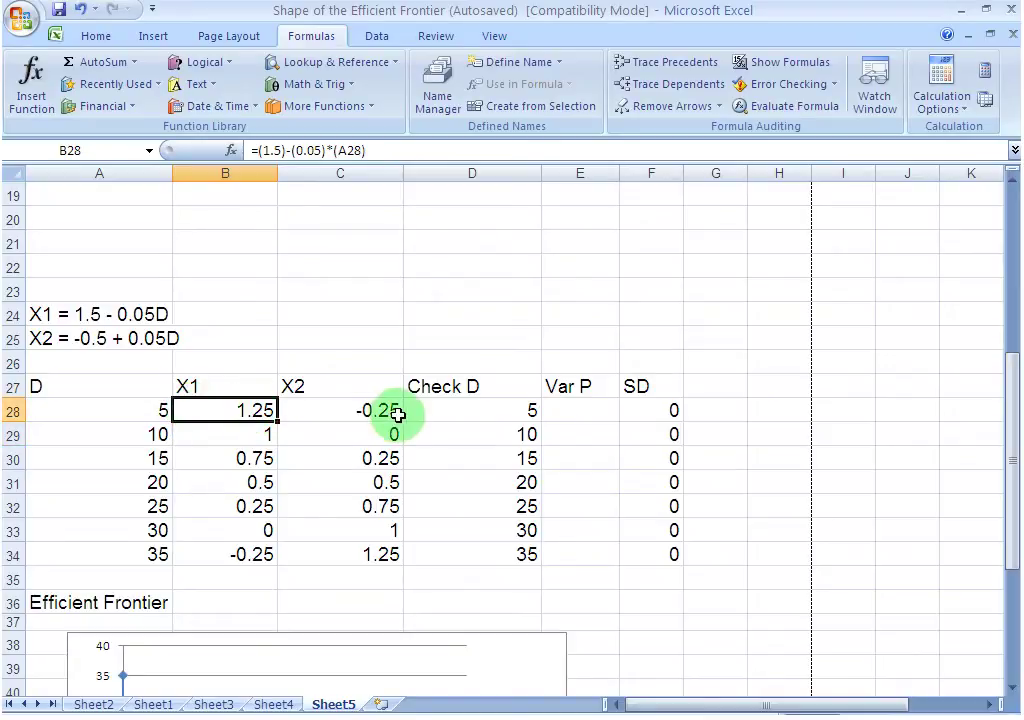
click(355, 413)
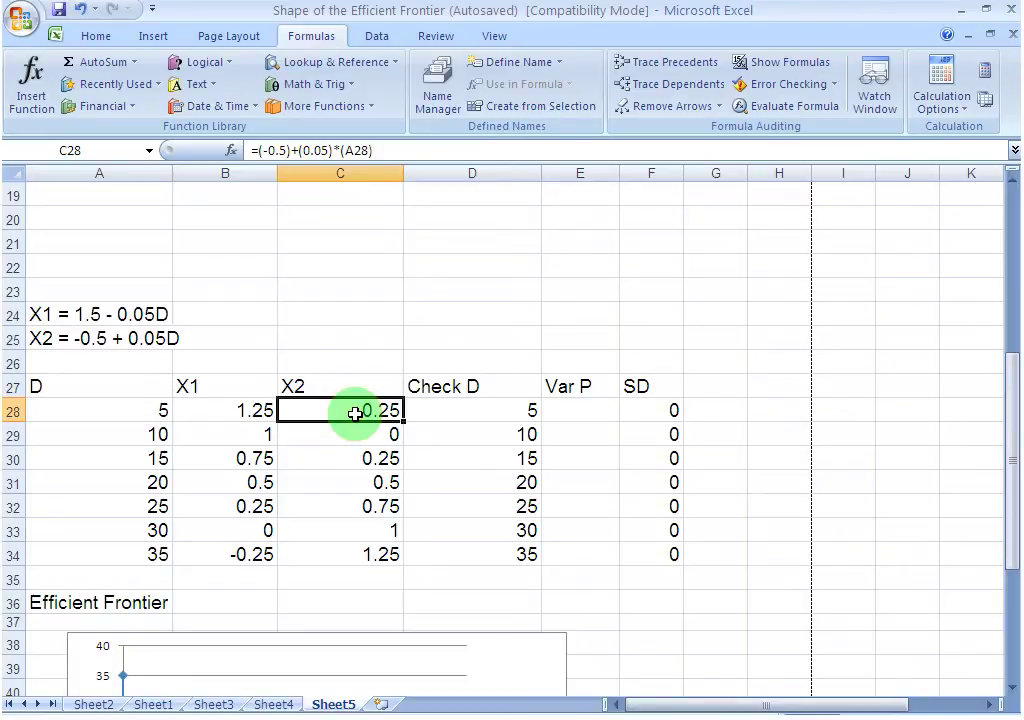
click(490, 411)
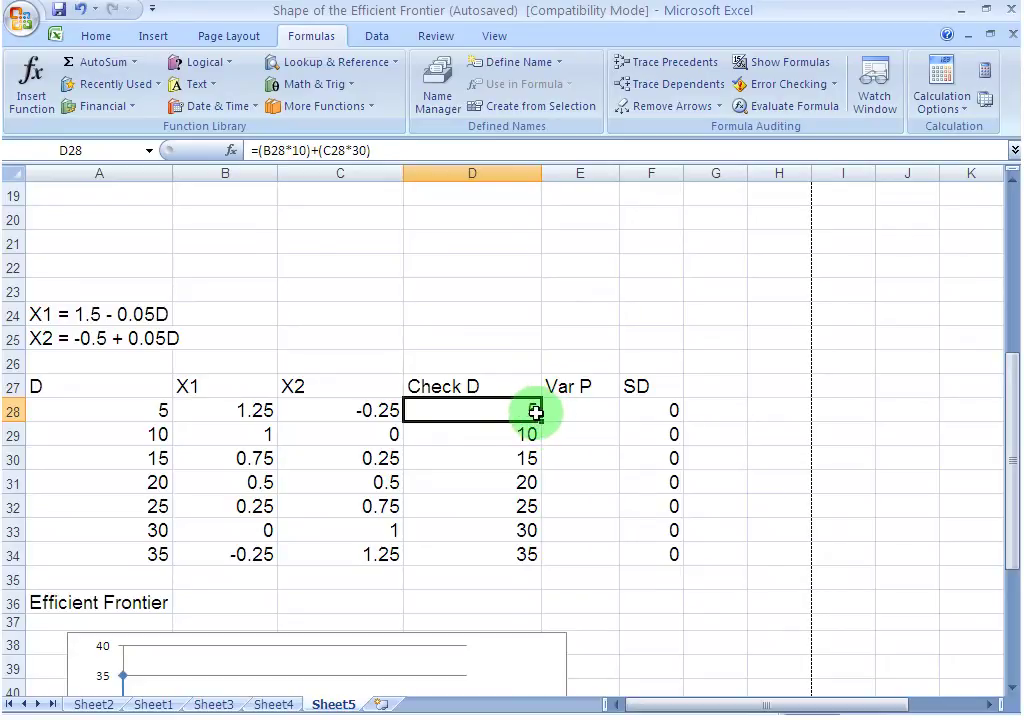
click(103, 412)
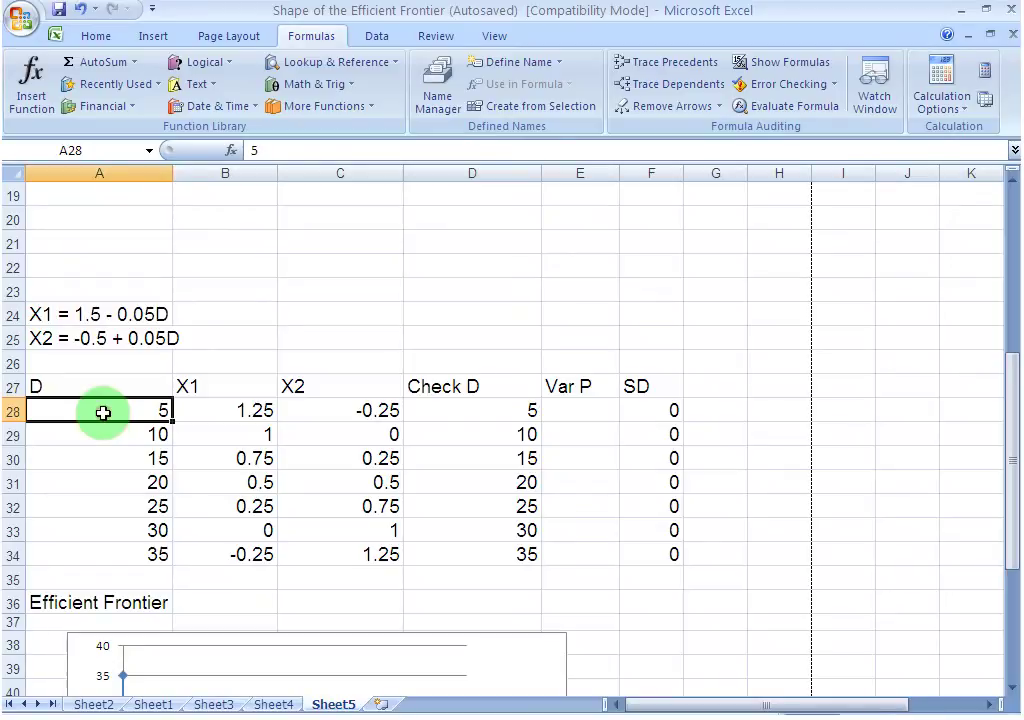
click(155, 434)
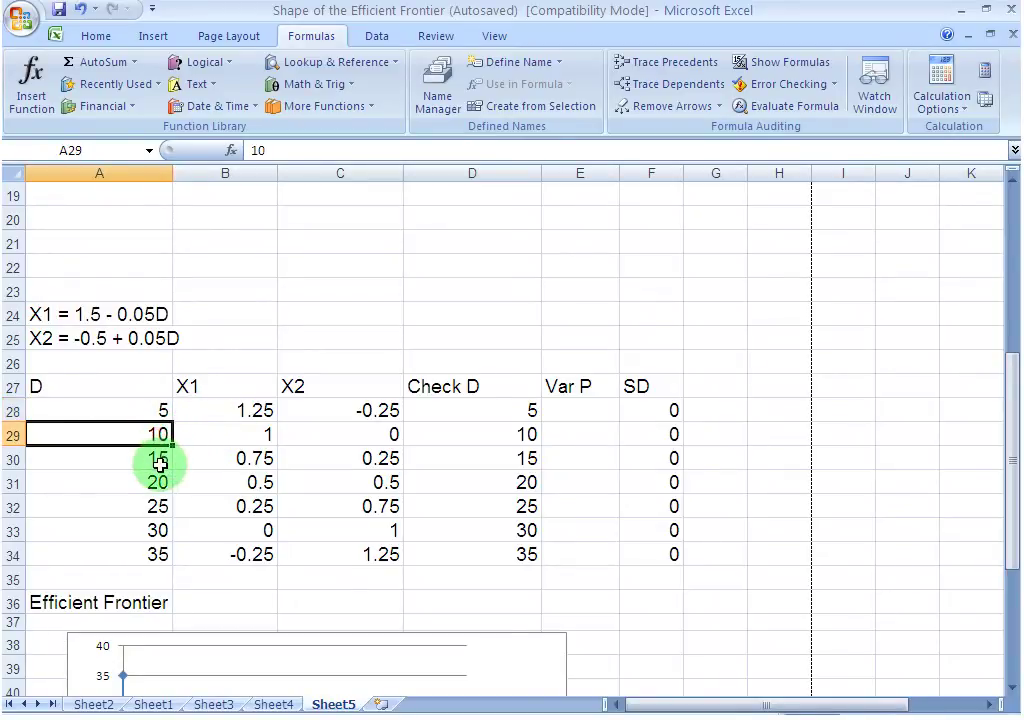
click(157, 462)
click(160, 484)
drag(252, 411, 355, 553)
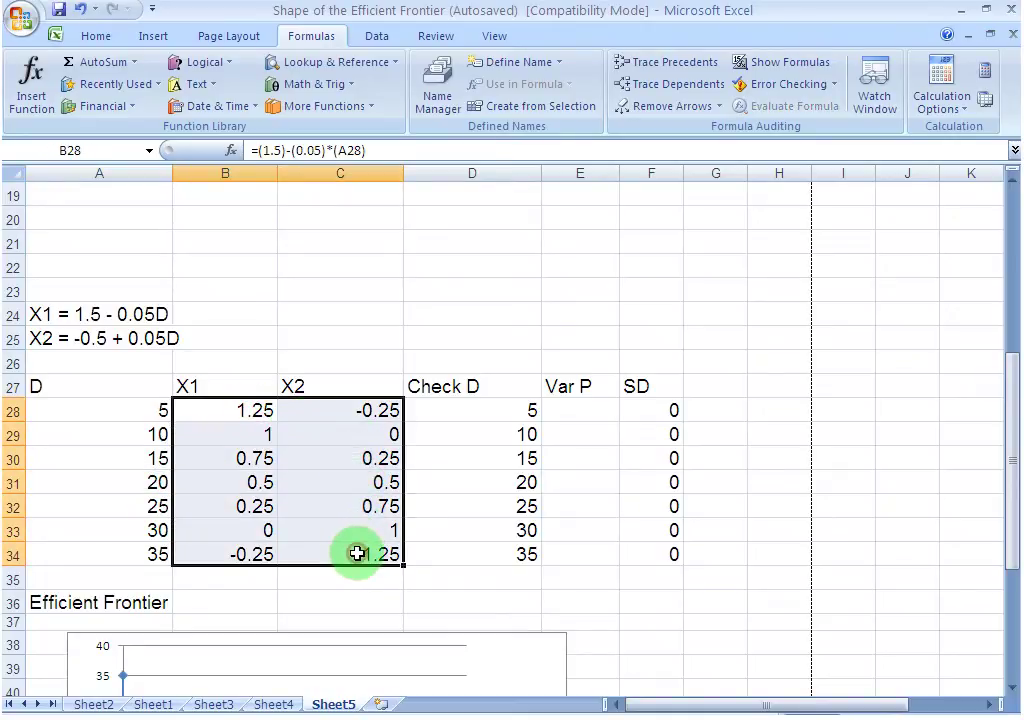
click(585, 412)
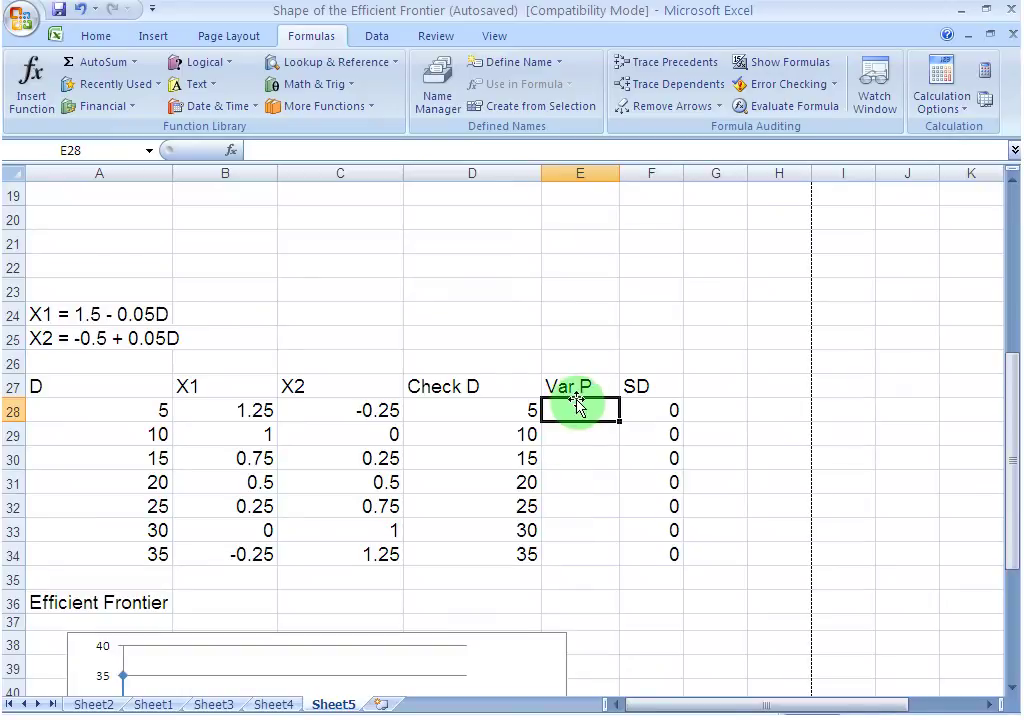
Enter Var P values 1000, 400 and 360 for the first three rows.
text(1)
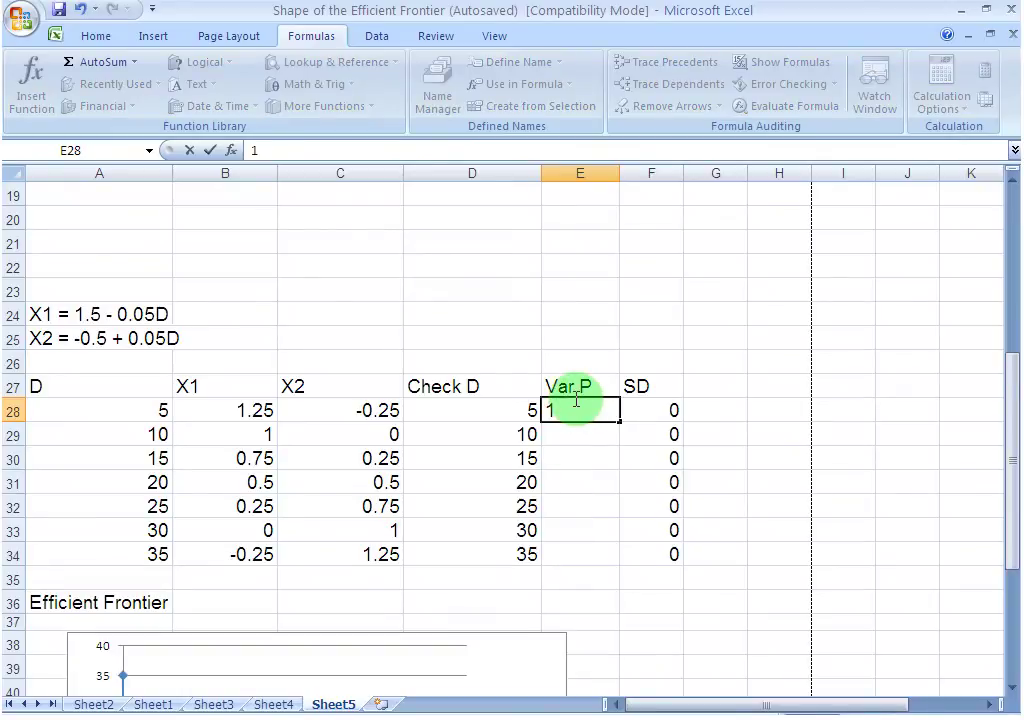
text(000)
key(Return)
text(400)
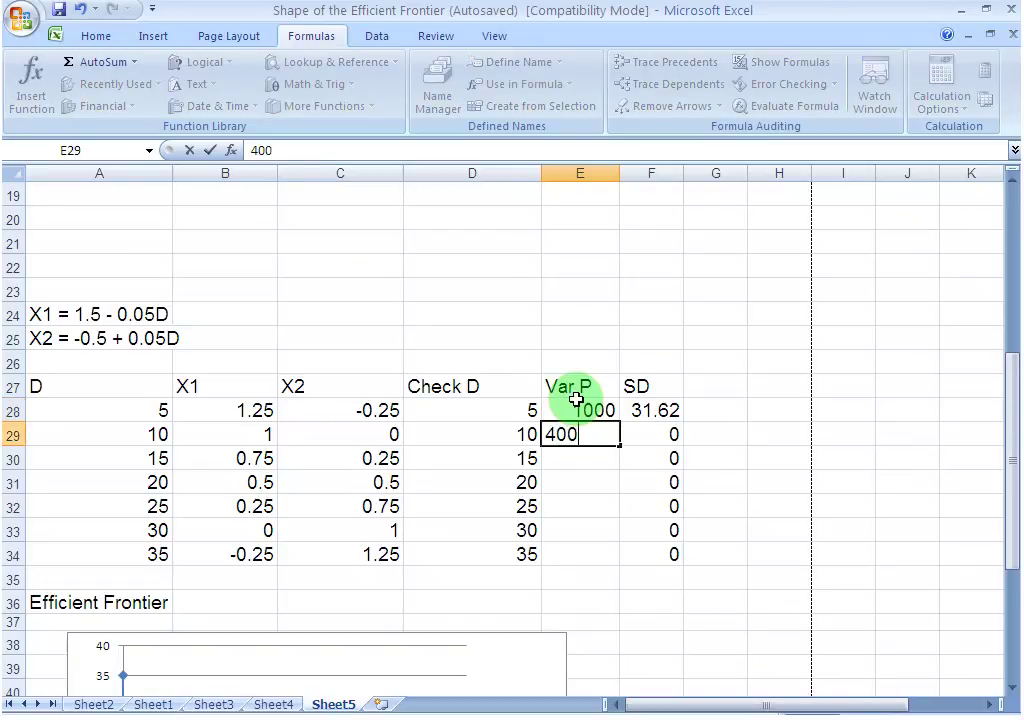
key(Return)
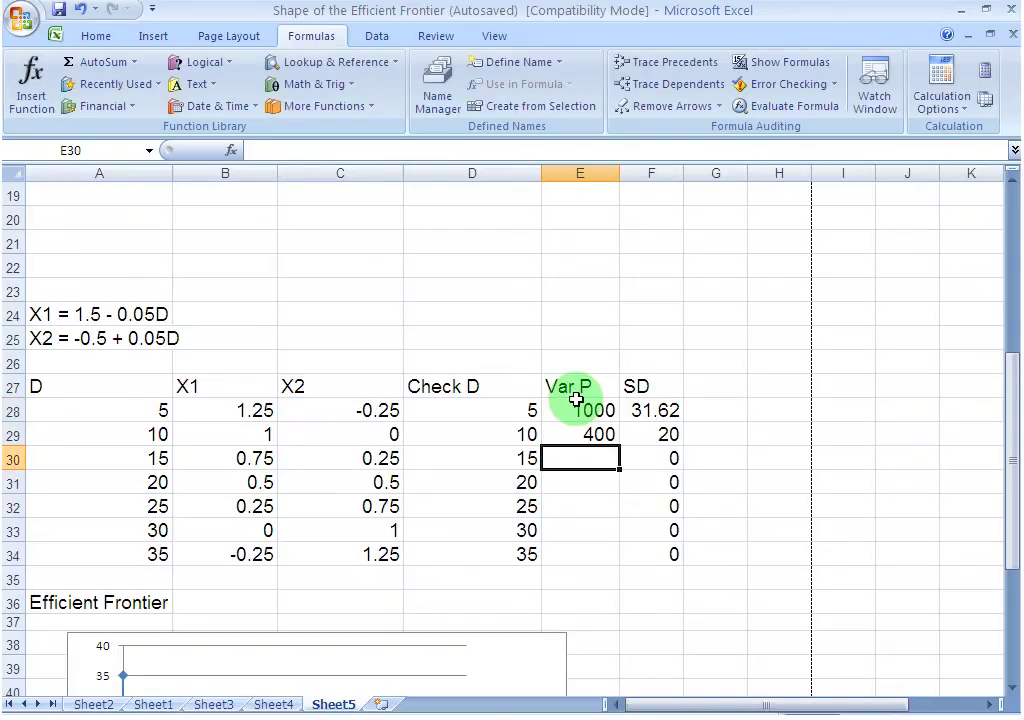
text(360)
key(Return)
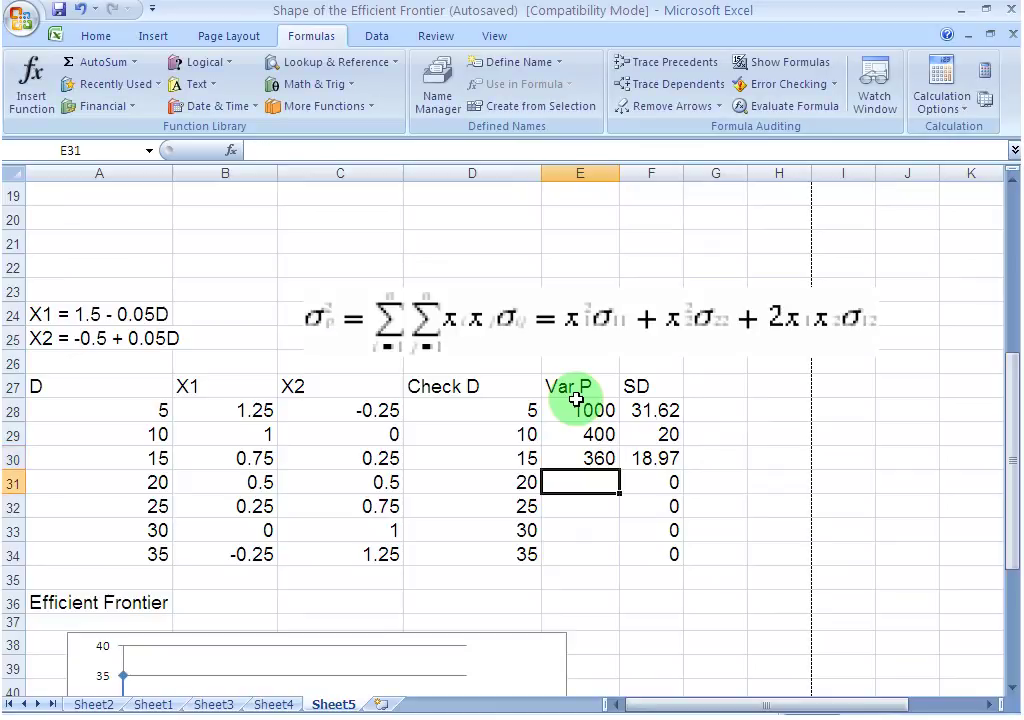
Enter the remaining variances 880, 1960, 3600 and 5800 into E31:E34.
text(880)
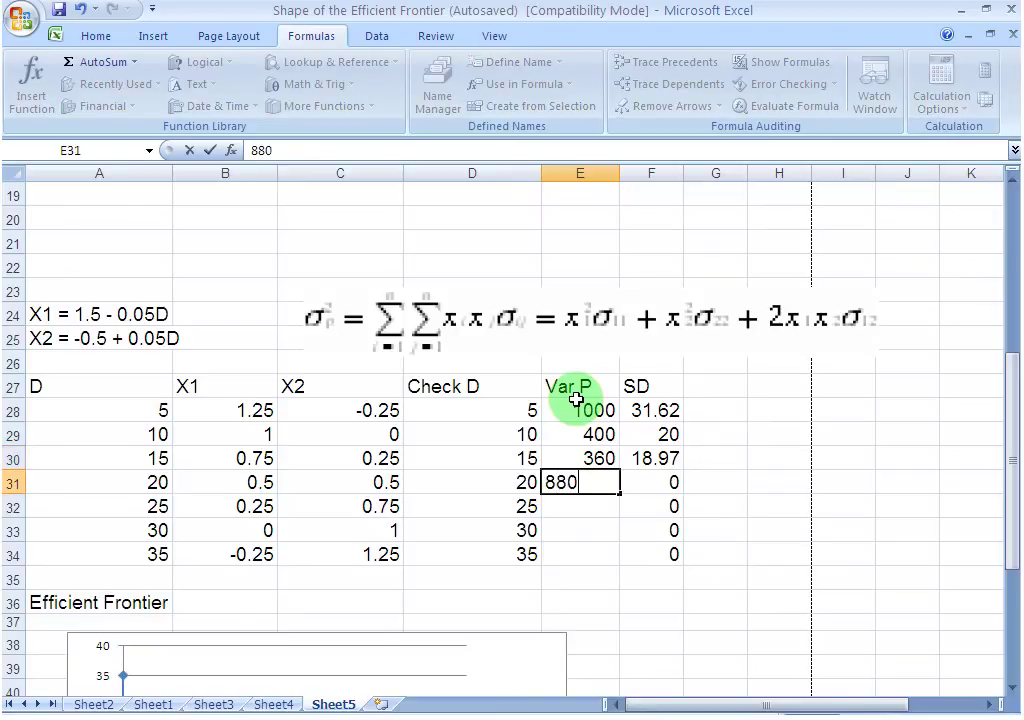
key(Return)
text(1960)
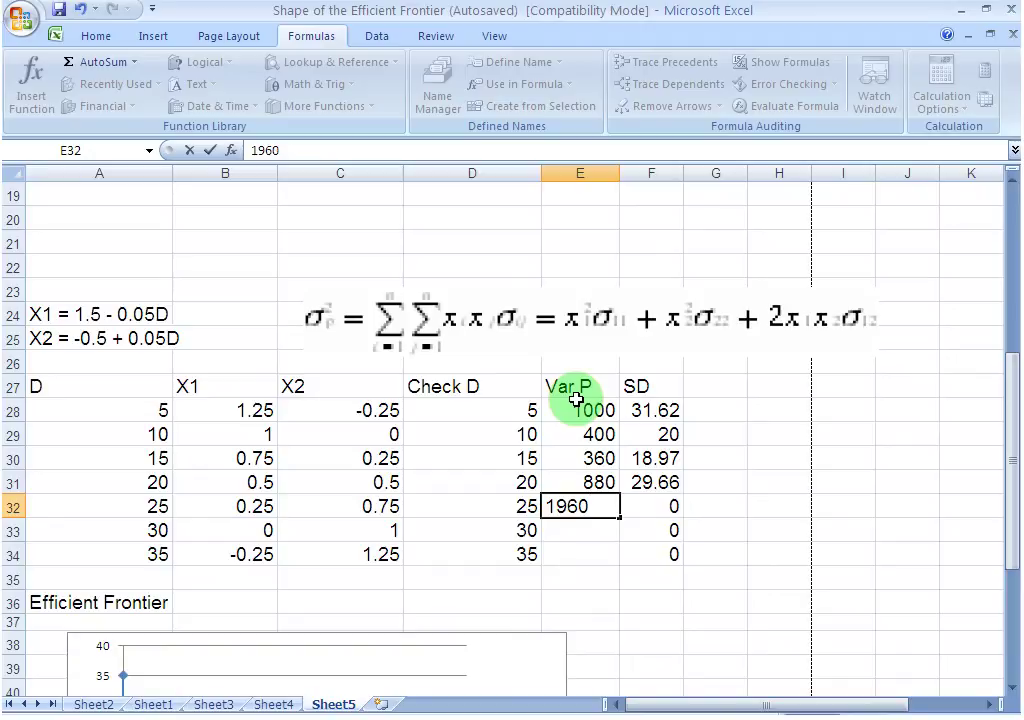
key(Return)
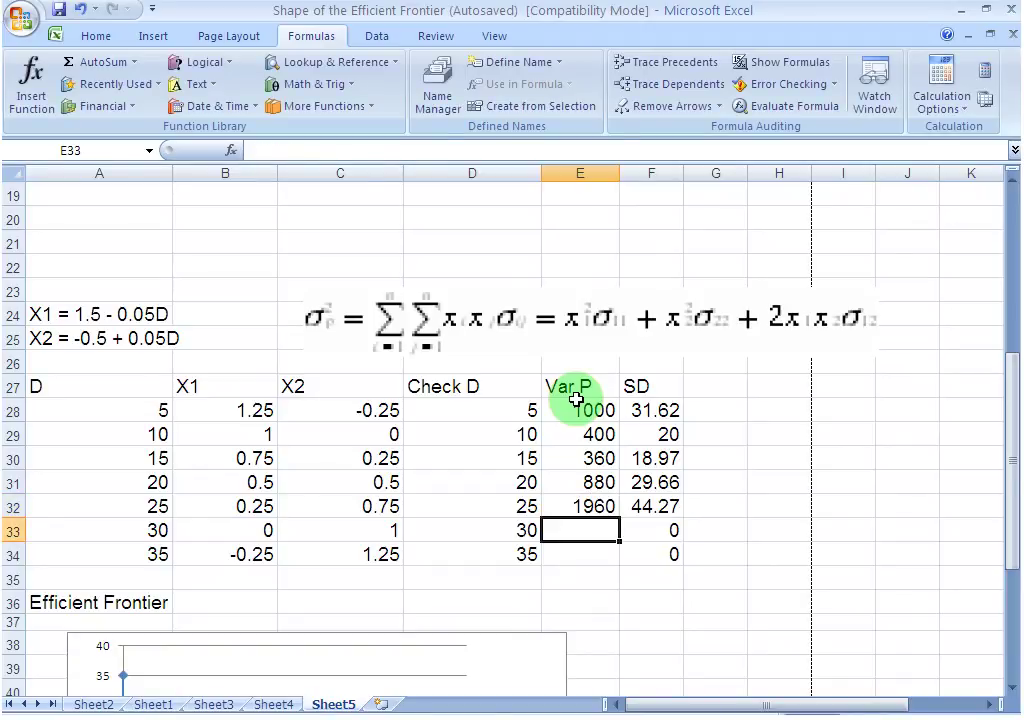
text(3600)
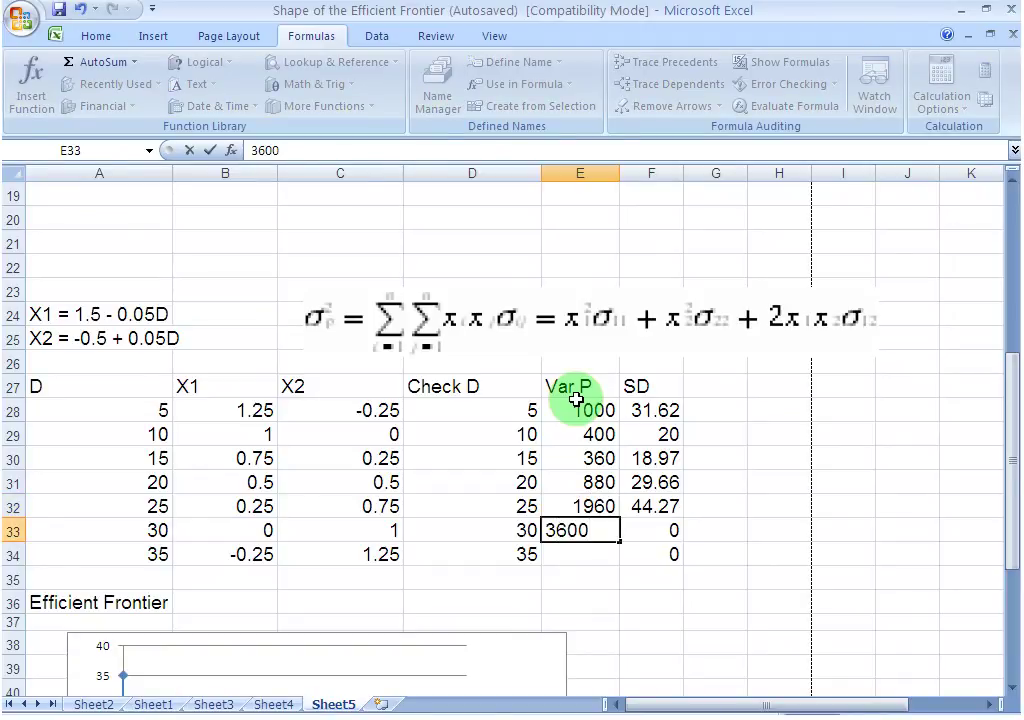
key(Return)
text(5800)
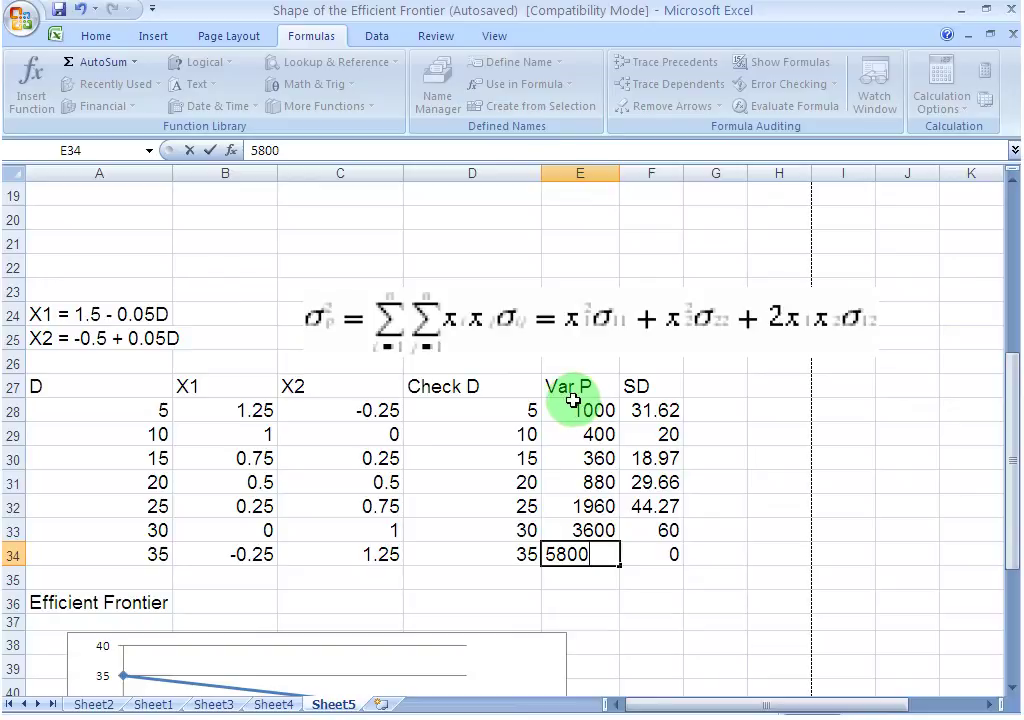
key(Return)
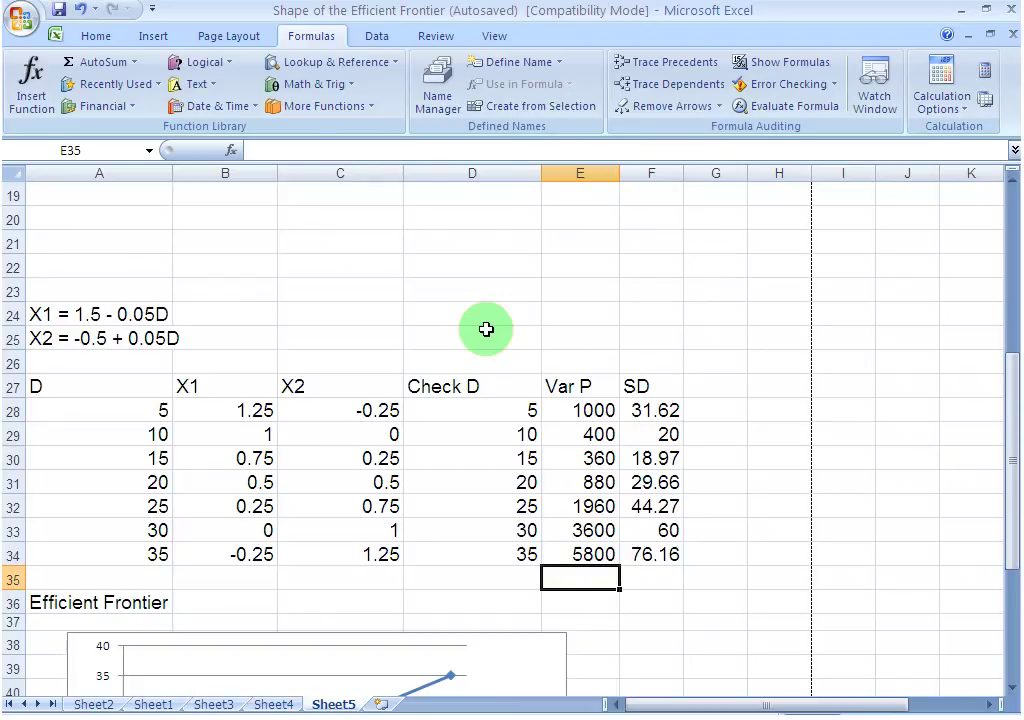
scroll(486, 329, down, 1)
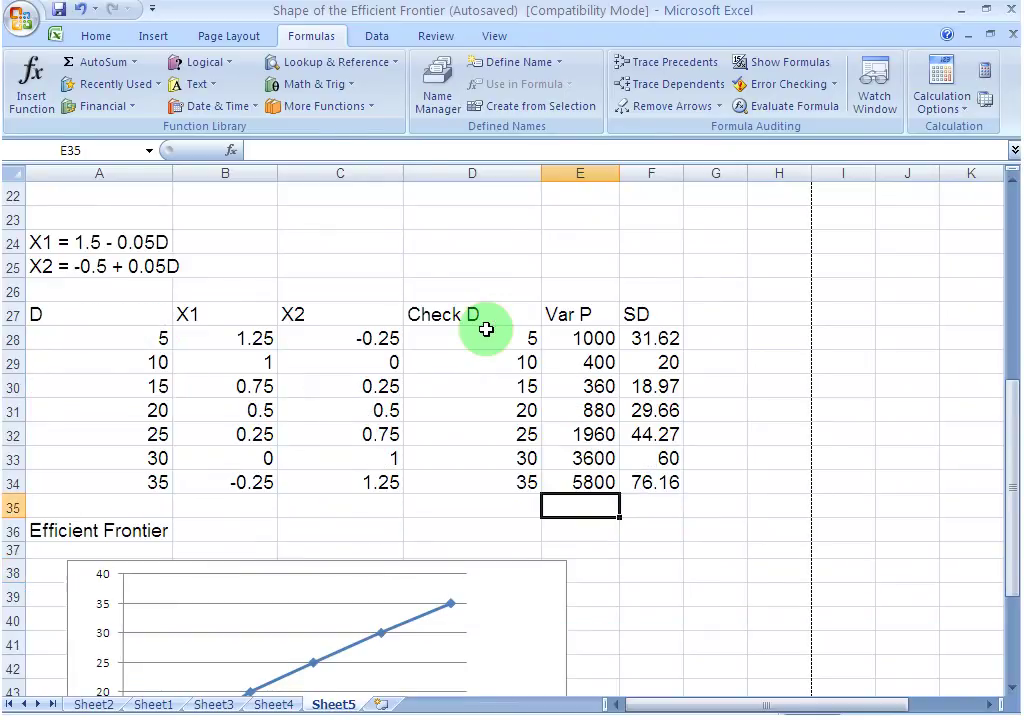
scroll(486, 329, up, 1)
scroll(486, 329, down, 4)
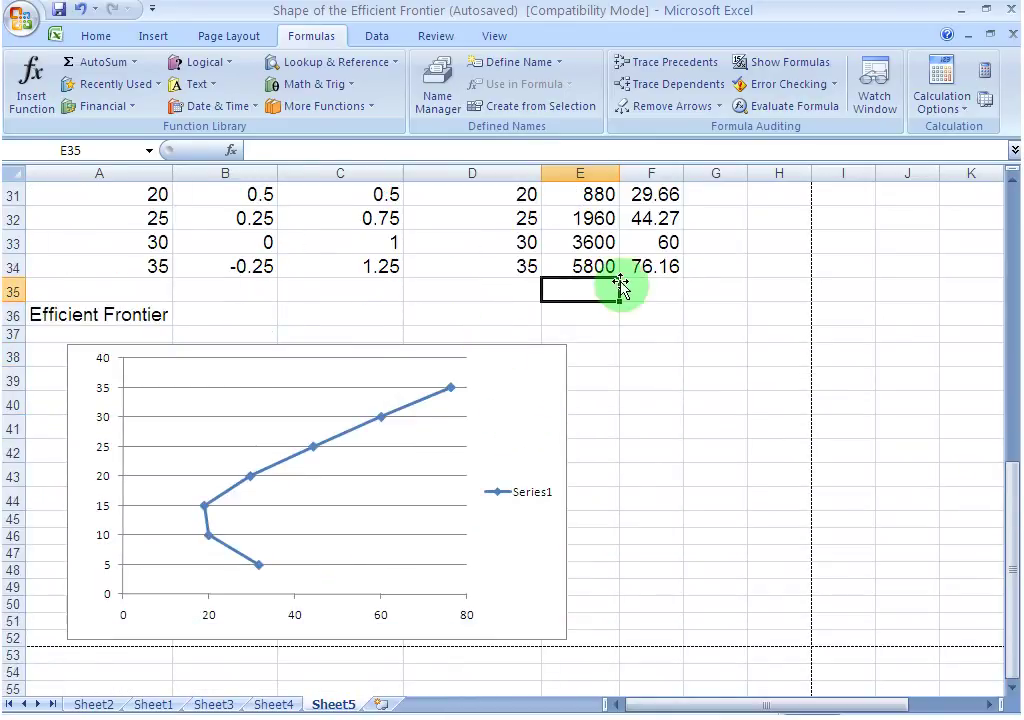
scroll(600, 230, up, 2)
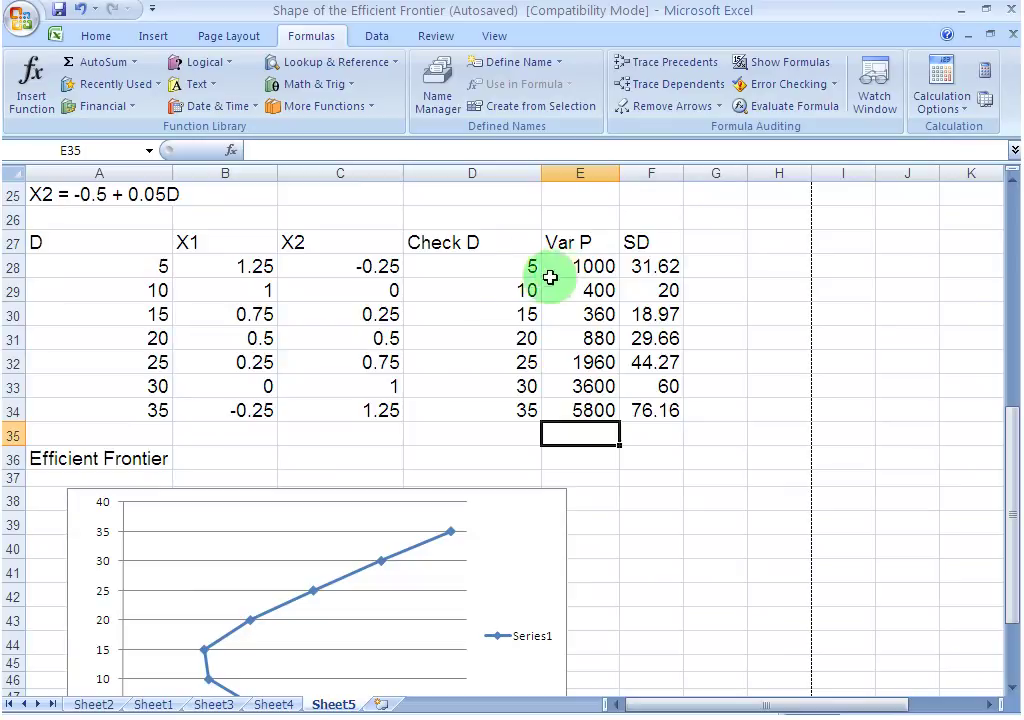
drag(518, 268, 529, 405)
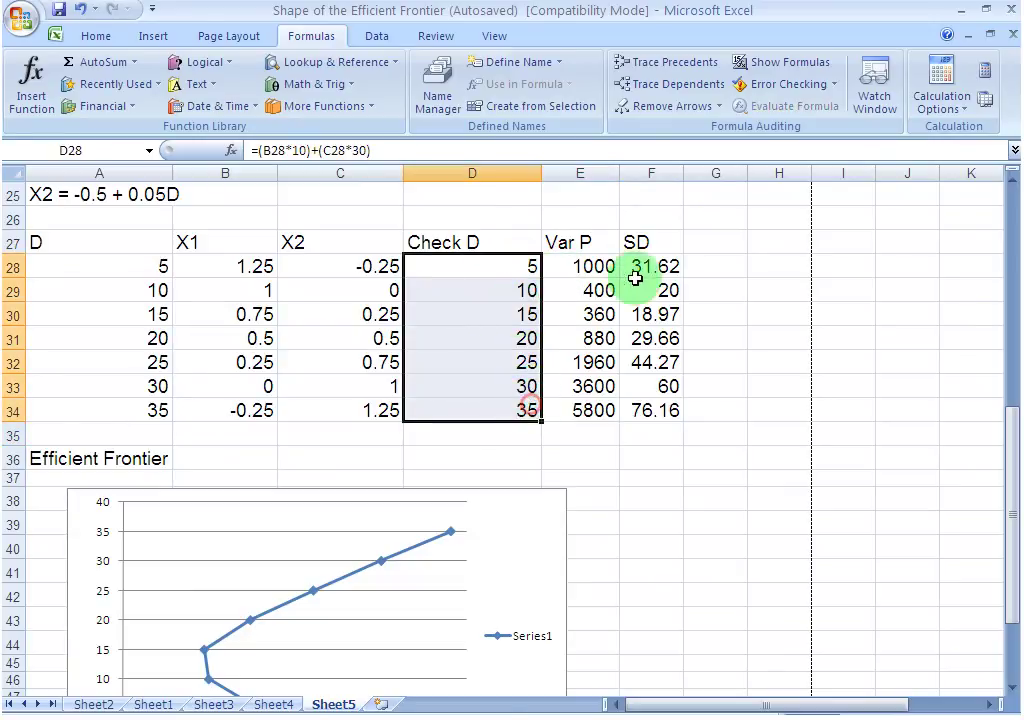
drag(648, 266, 647, 412)
scroll(600, 440, down, 2)
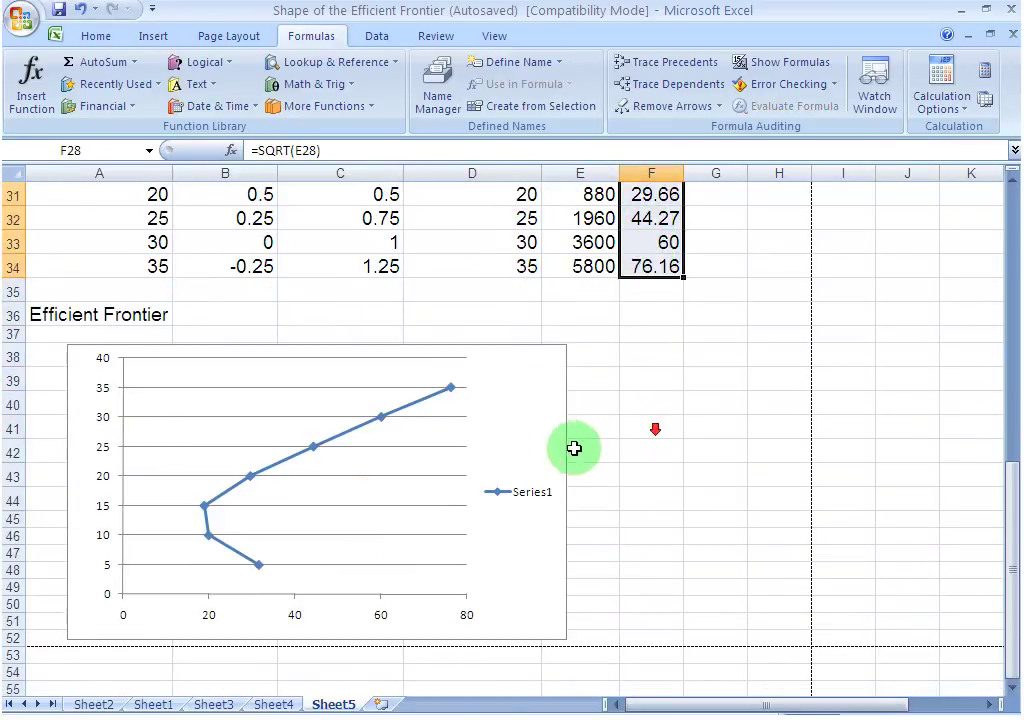
click(521, 437)
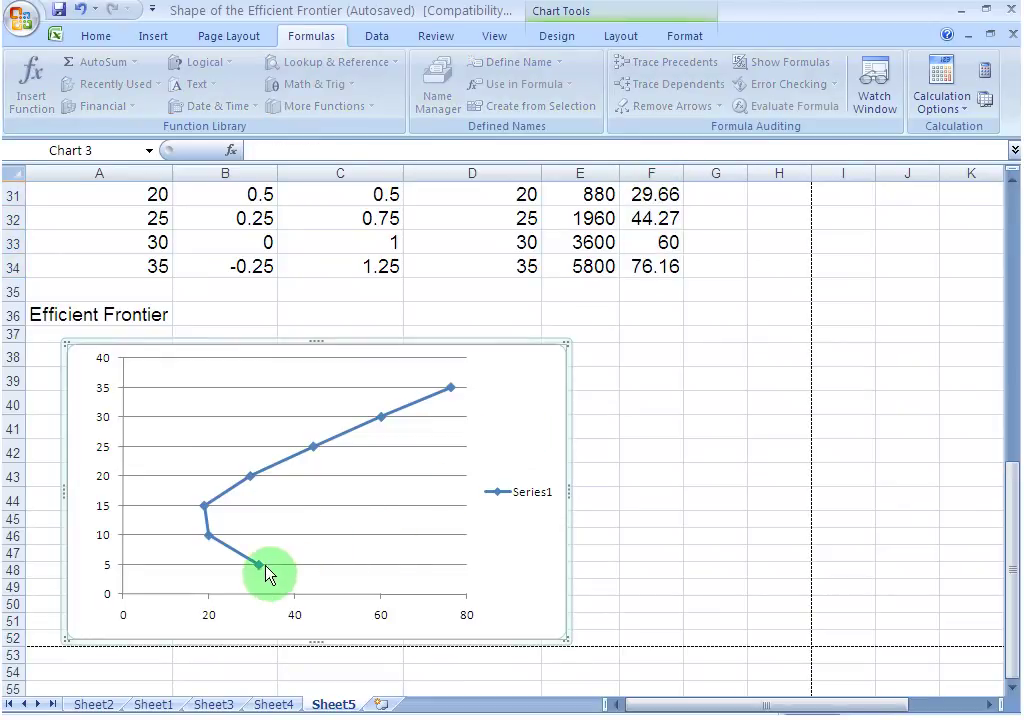
click(205, 509)
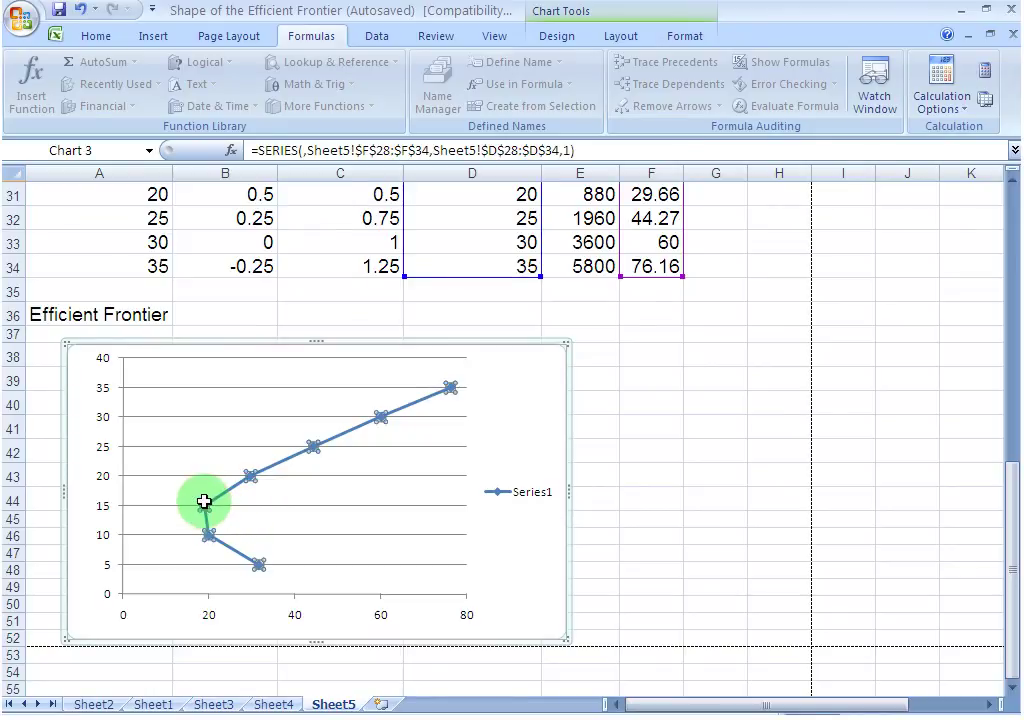
click(205, 505)
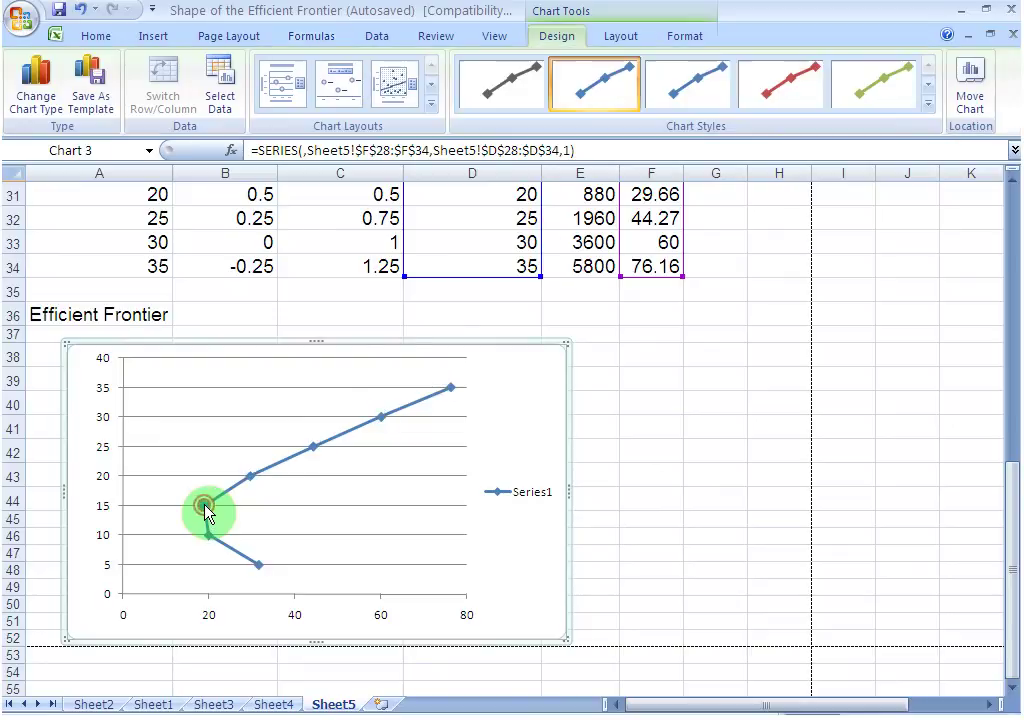
click(258, 505)
click(205, 510)
drag(208, 515, 204, 501)
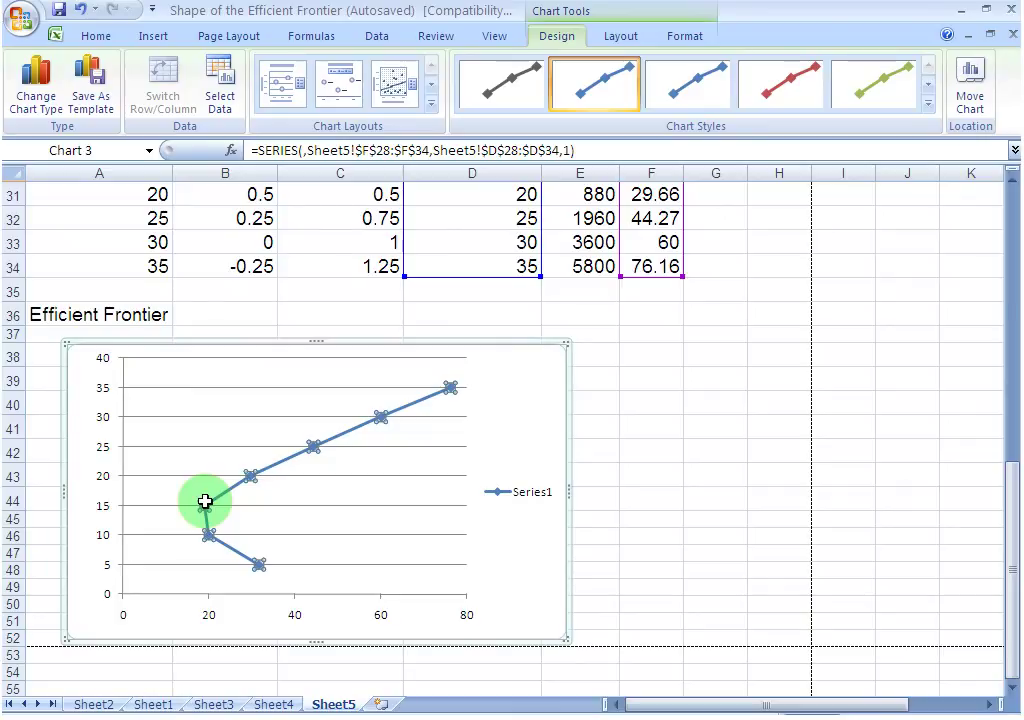
scroll(206, 505, up, 2)
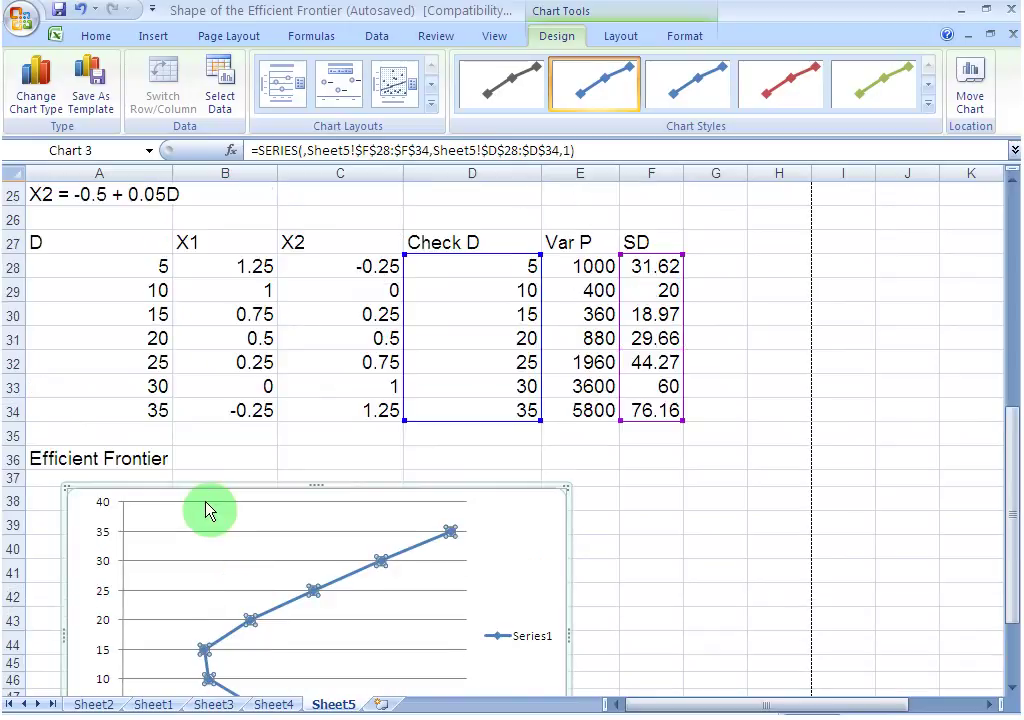
scroll(206, 510, down, 1)
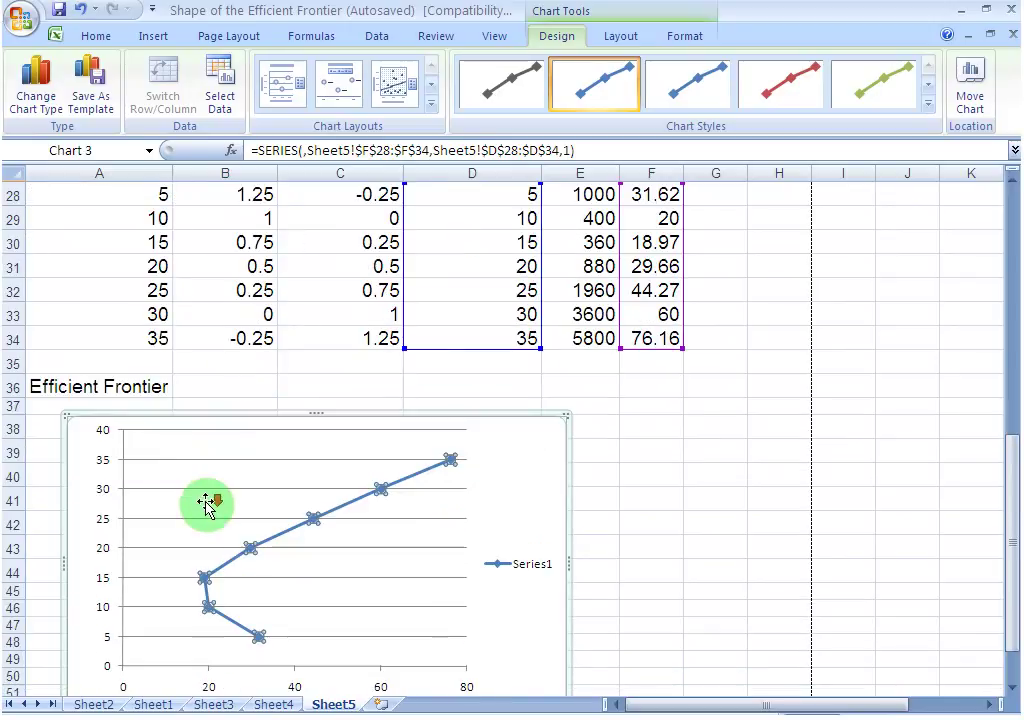
click(207, 578)
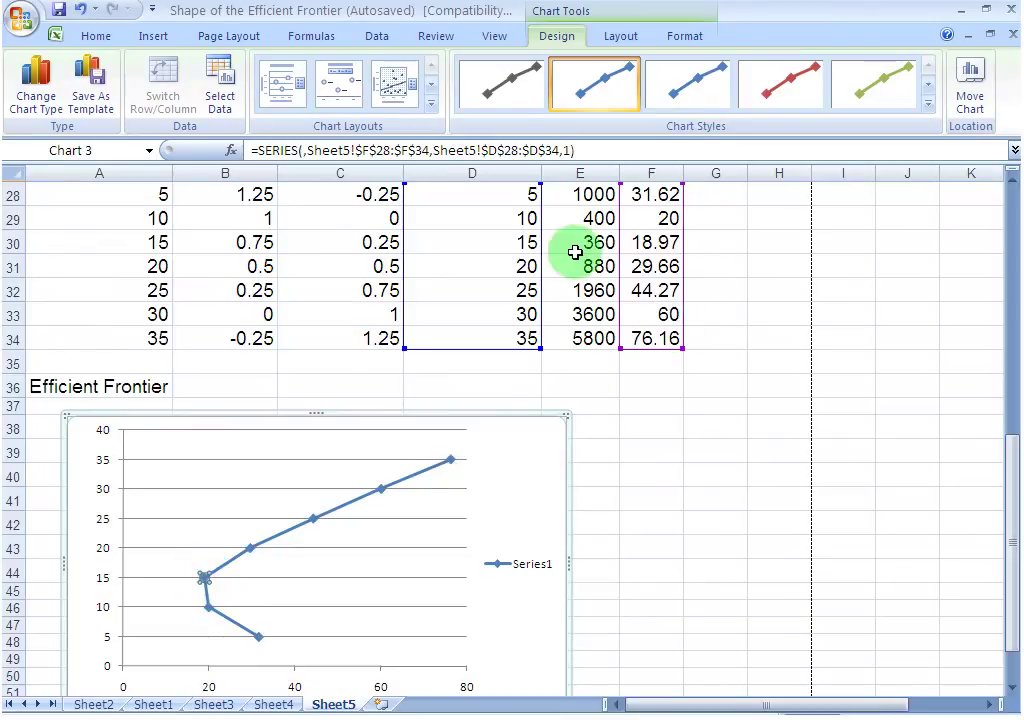
drag(434, 247, 643, 244)
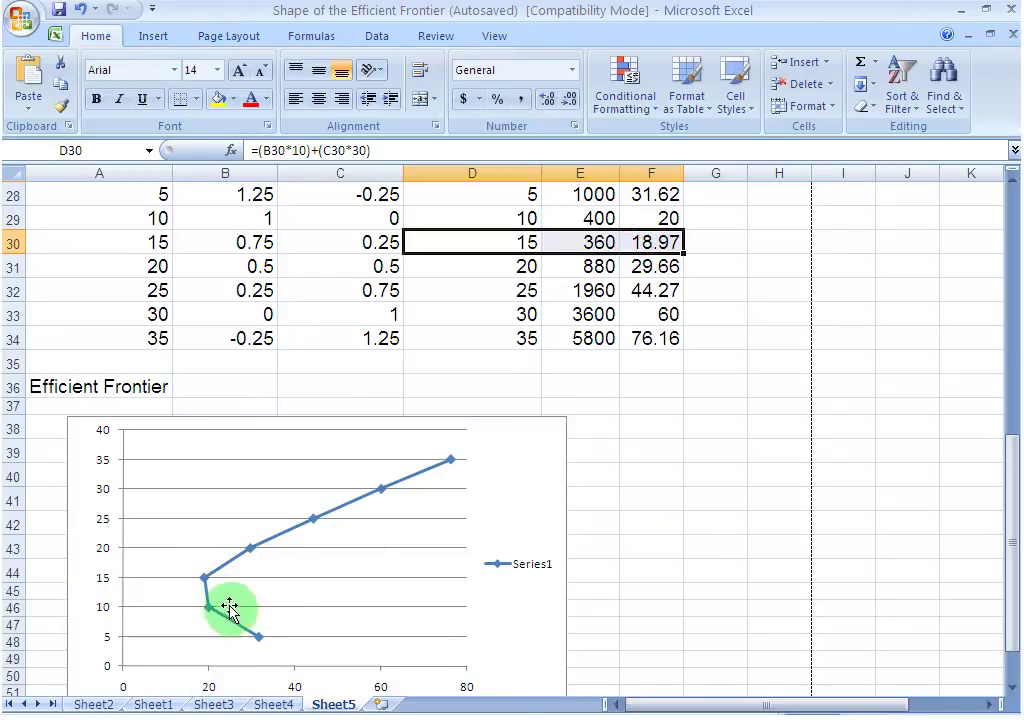
click(204, 579)
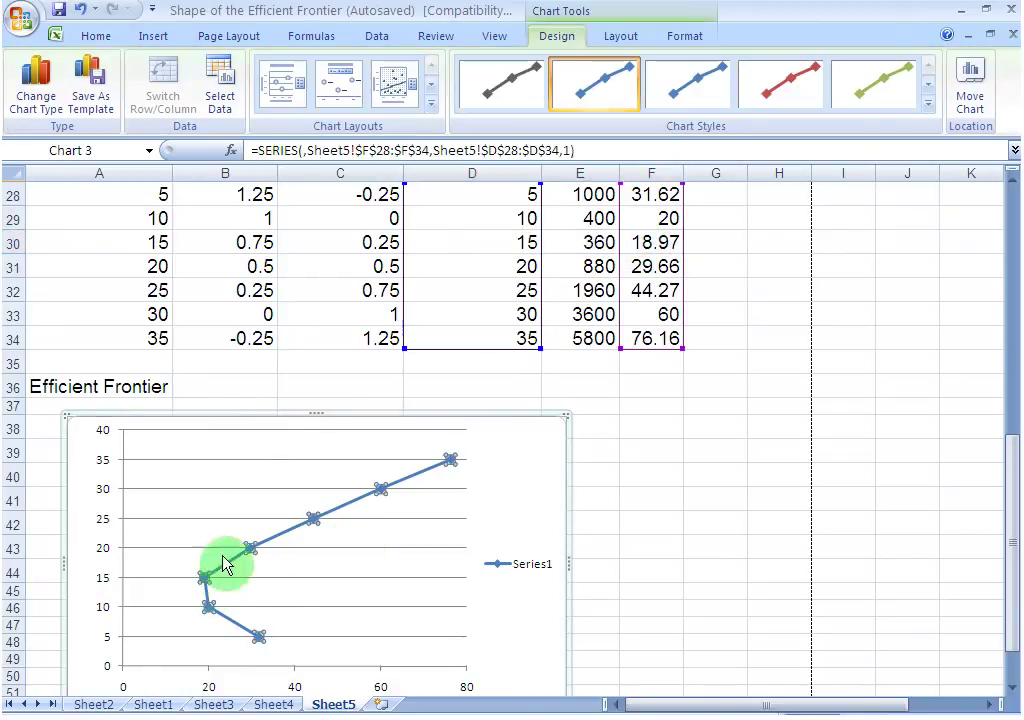
click(260, 245)
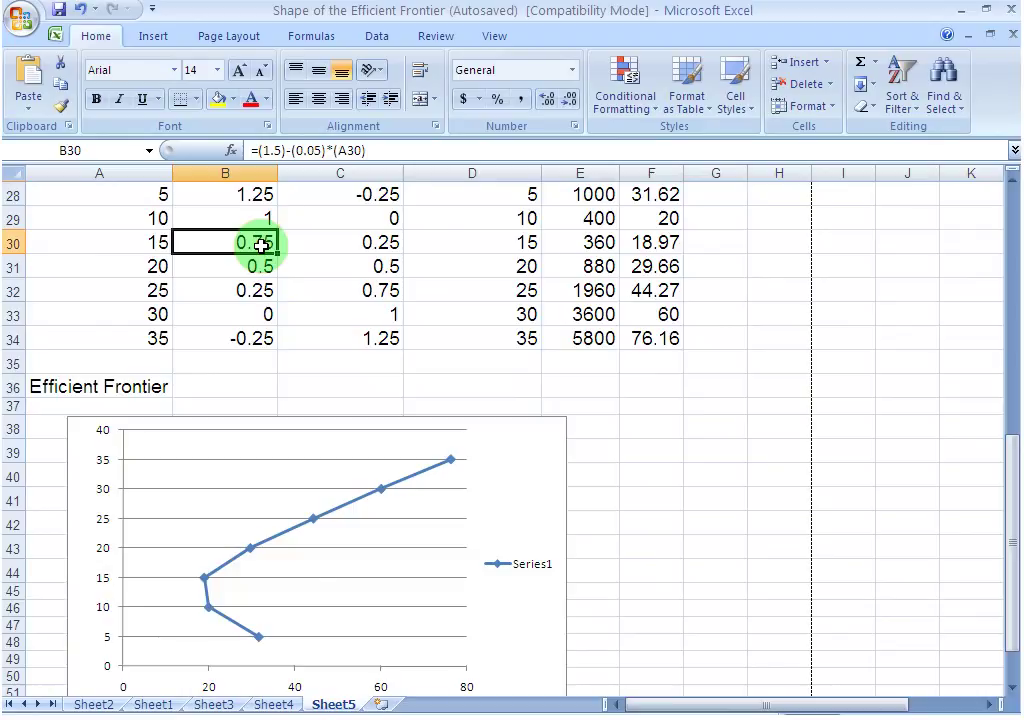
click(384, 243)
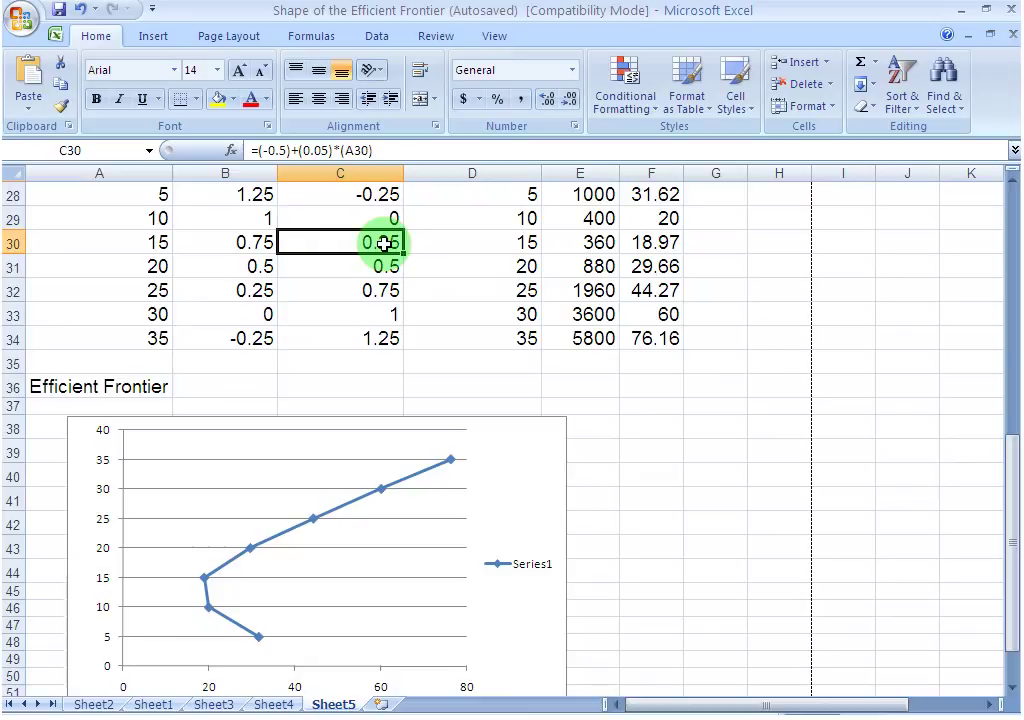
click(204, 581)
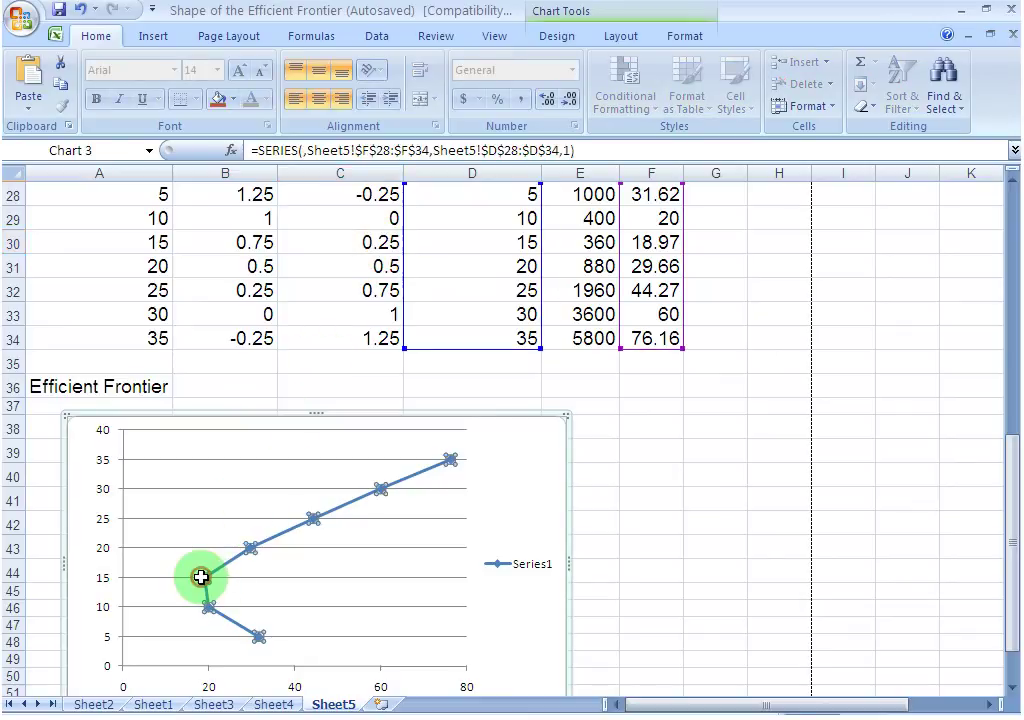